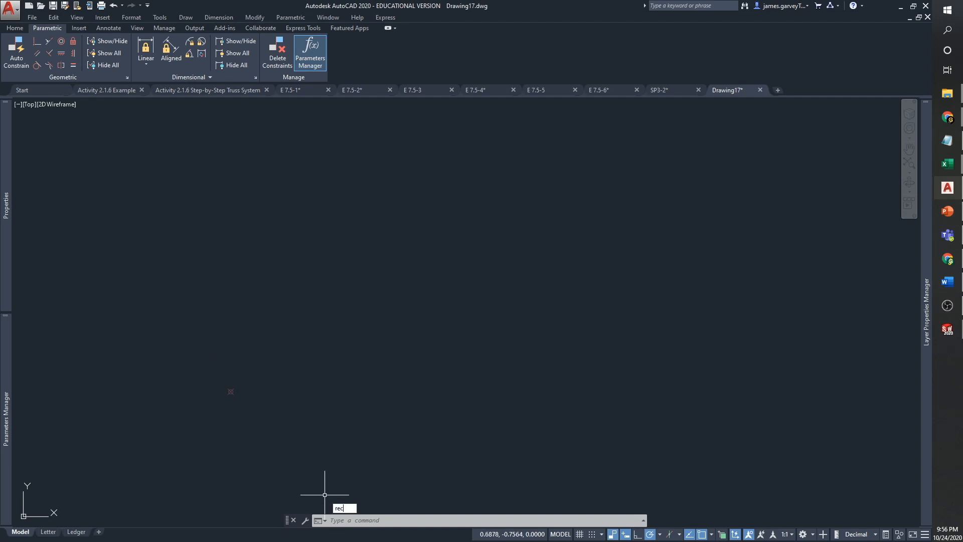
pyautogui.press('Return')
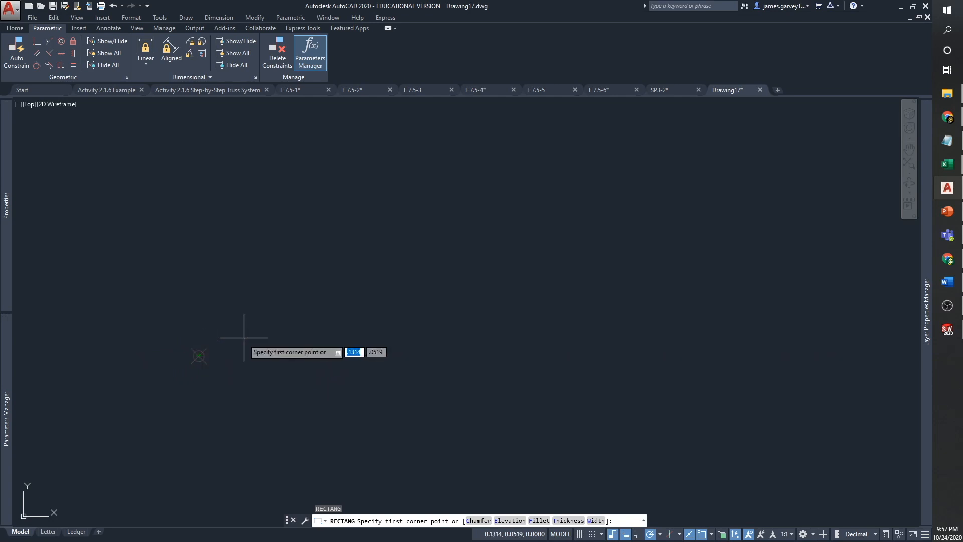
pyautogui.press('Escape')
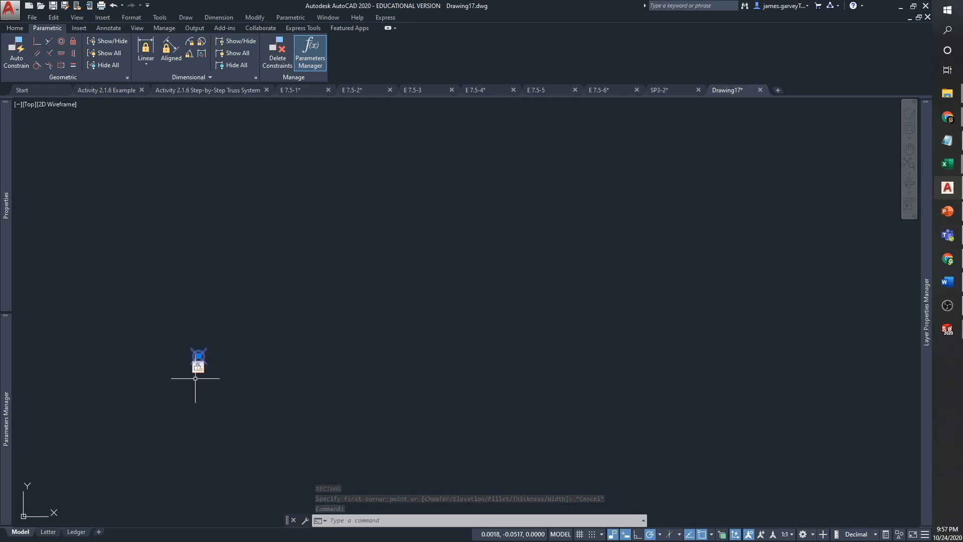
pyautogui.press('Escape')
pyautogui.click(203, 373)
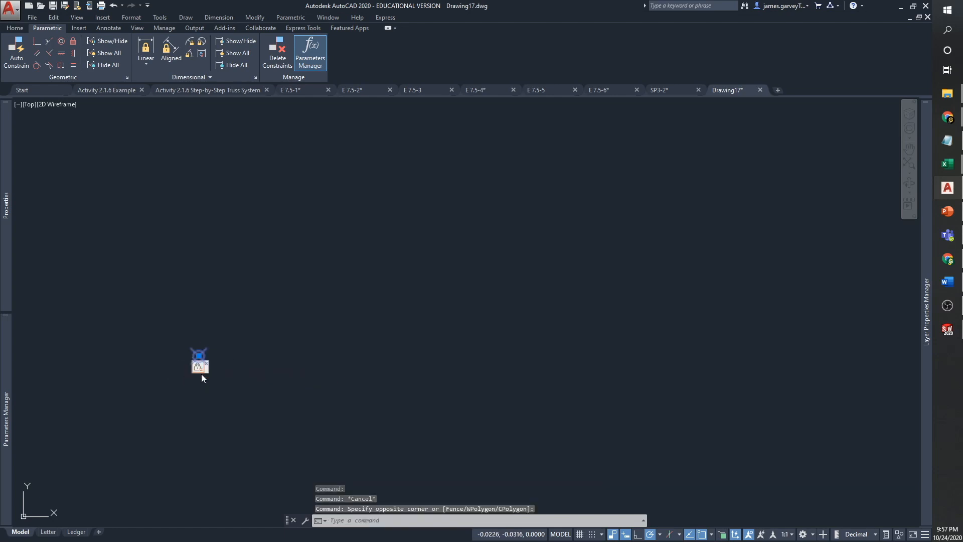
pyautogui.press('Escape')
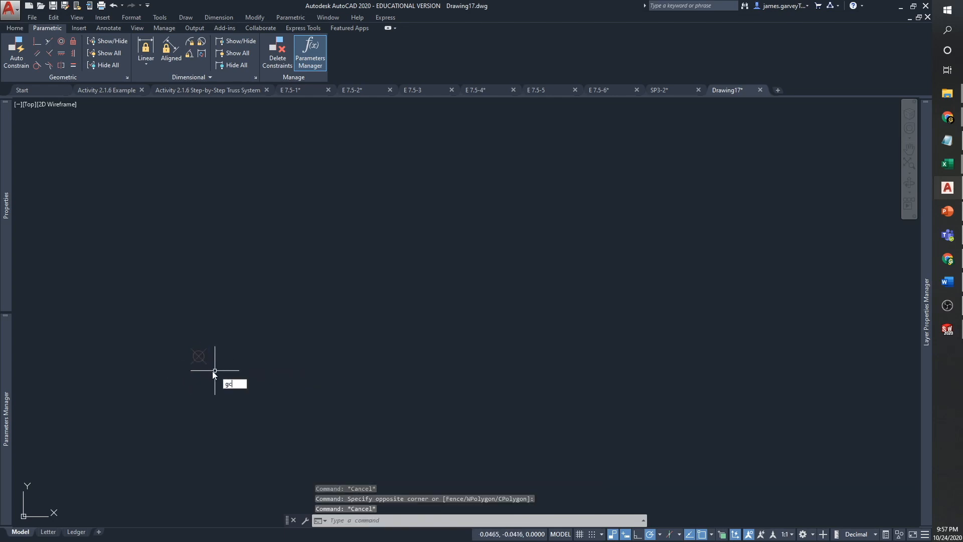
pyautogui.press('Escape')
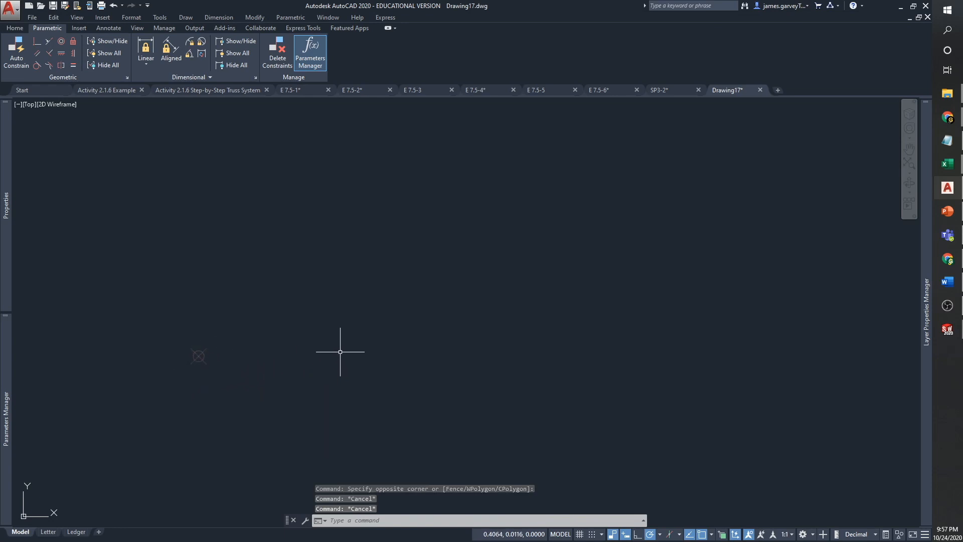
pyautogui.write('rec')
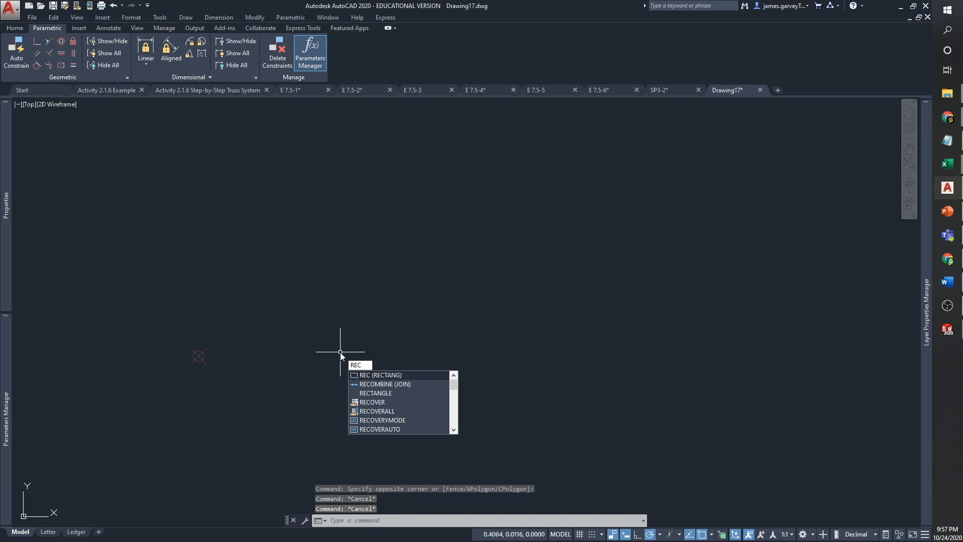
pyautogui.press('Escape')
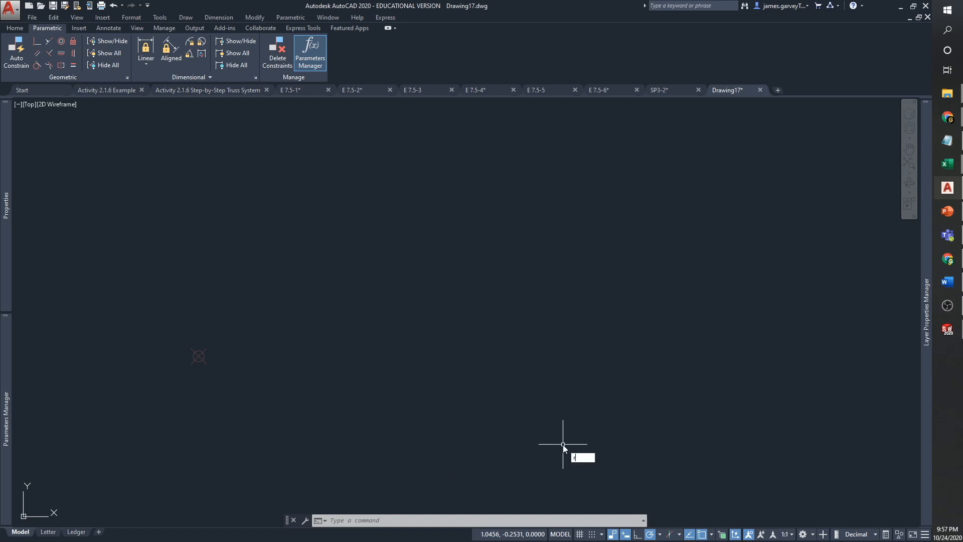
# Draw a rectangle about 0.73 wide and 0.31 high with its lower-left corner on the fixed origin point
pyautogui.press('Return')
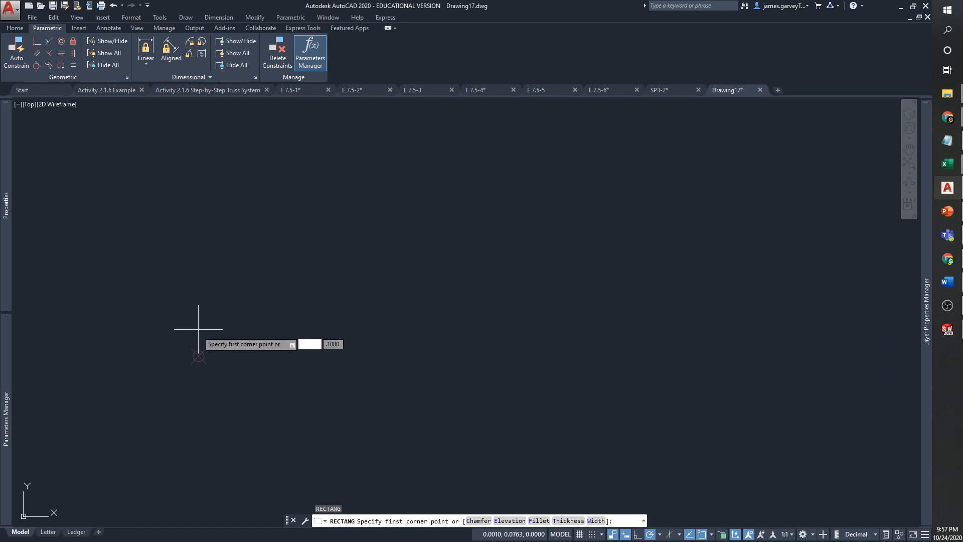
pyautogui.click(198, 355)
pyautogui.click(452, 248)
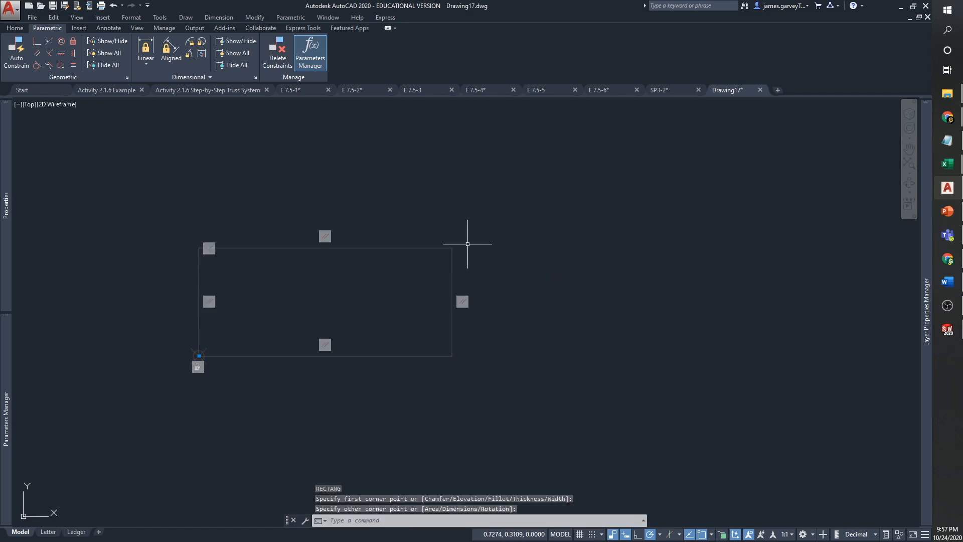
# Draw a second rectangle about 0.35 wide to the right of the first, with its top and bottom edges aligned to it
pyautogui.press('Return')
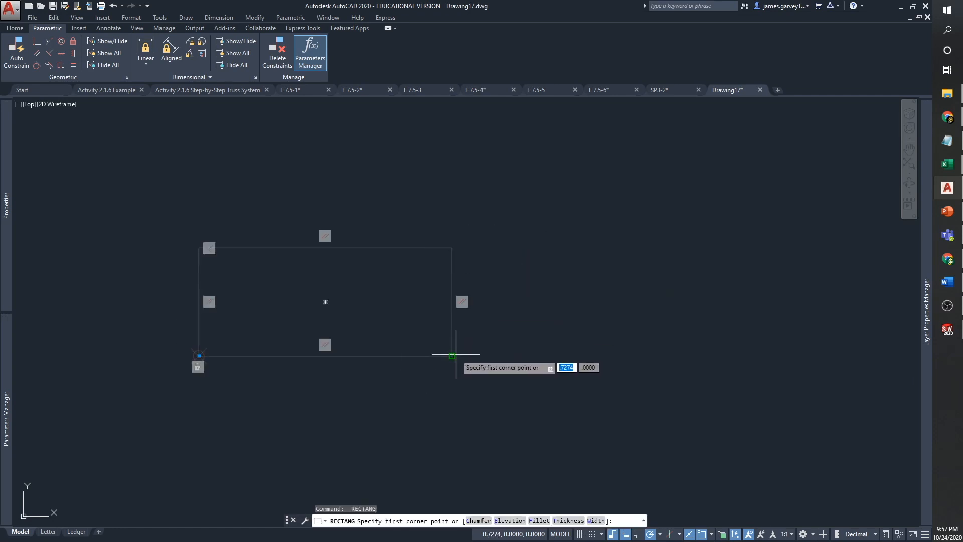
pyautogui.click(511, 356)
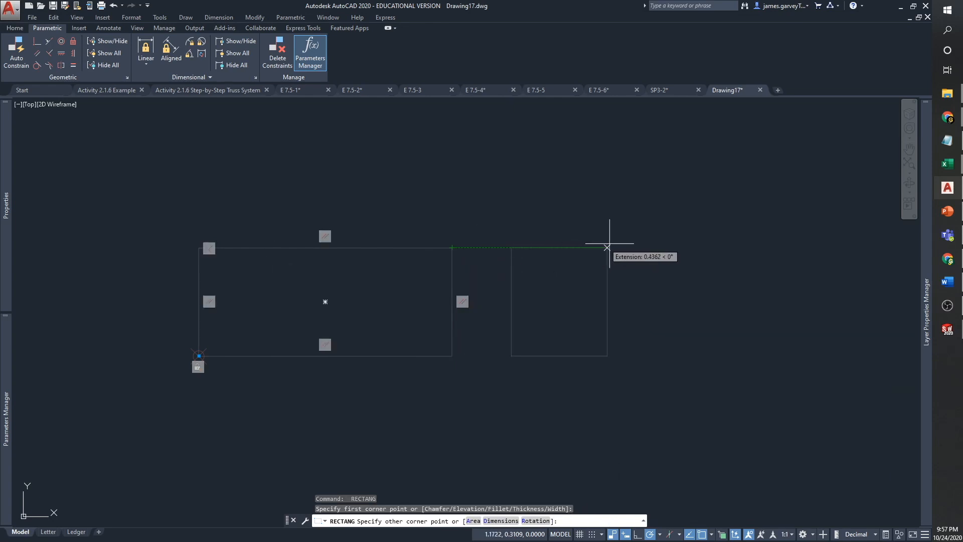
pyautogui.click(634, 247)
# Draw a third rectangle directly above the right-hand one, matching its width and leaving a gap between them
pyautogui.press('space')
pyautogui.moveTo(552, 210); pyautogui.dragTo(477, 325, button='middle')
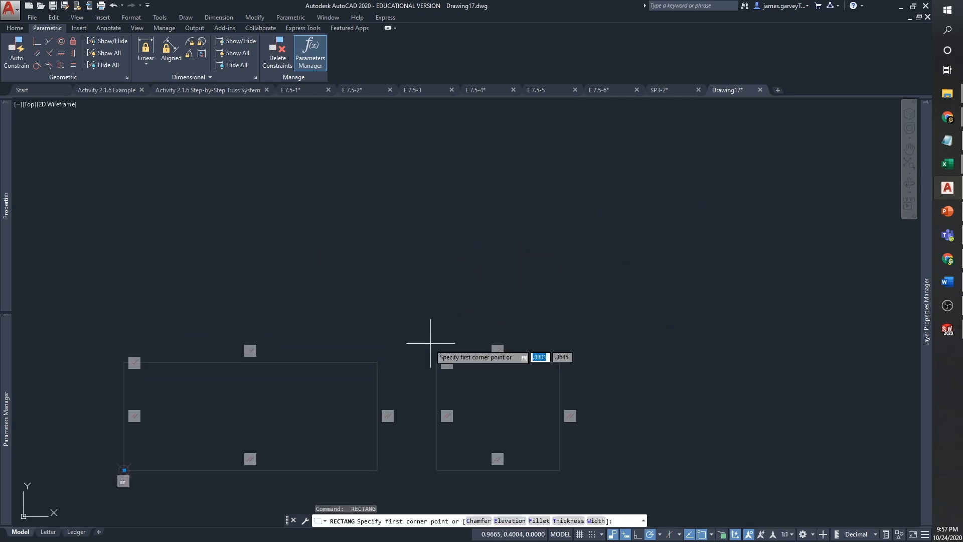
pyautogui.click(436, 285)
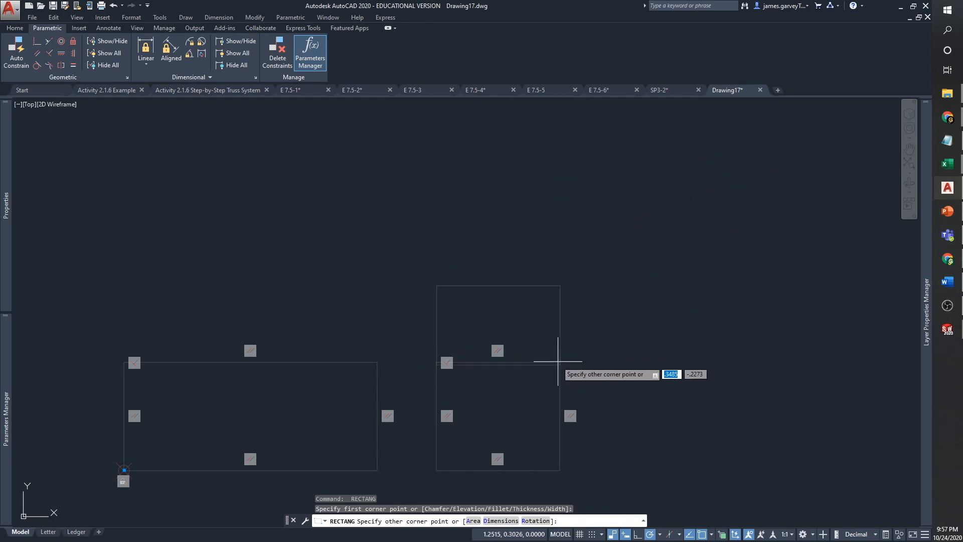
pyautogui.click(560, 192)
pyautogui.press('Escape')
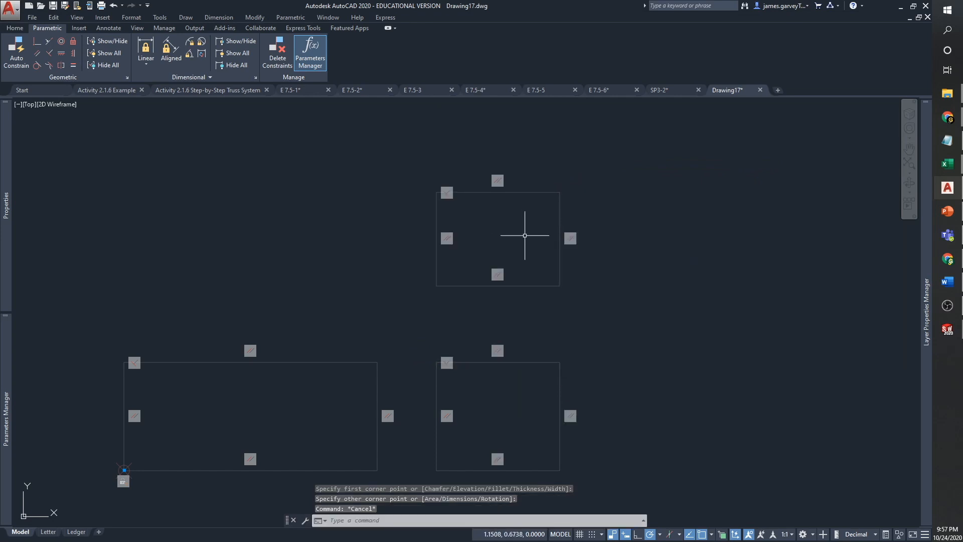
# Draw a diagonal line from the lower-left to the upper-right corner of the upper rectangle
pyautogui.write('l')
pyautogui.press('Return')
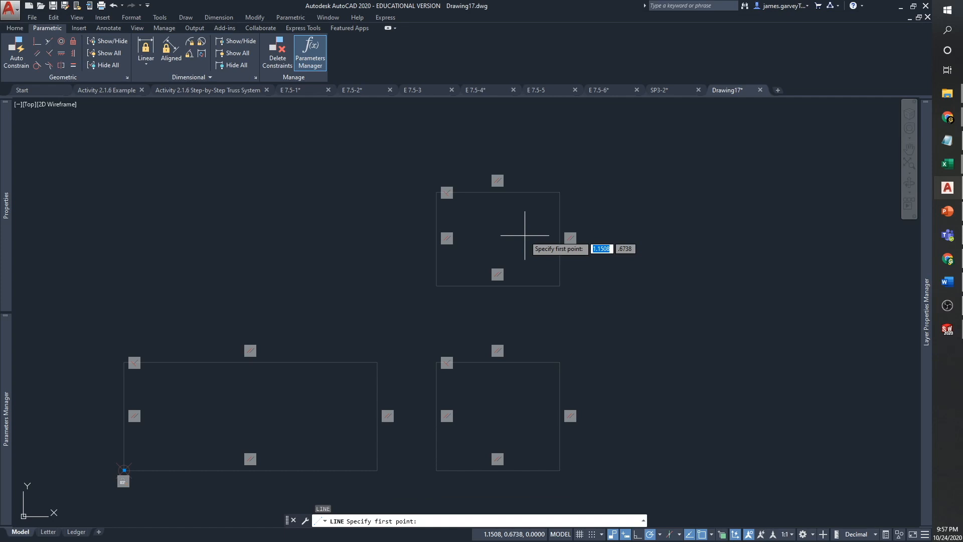
pyautogui.click(436, 285)
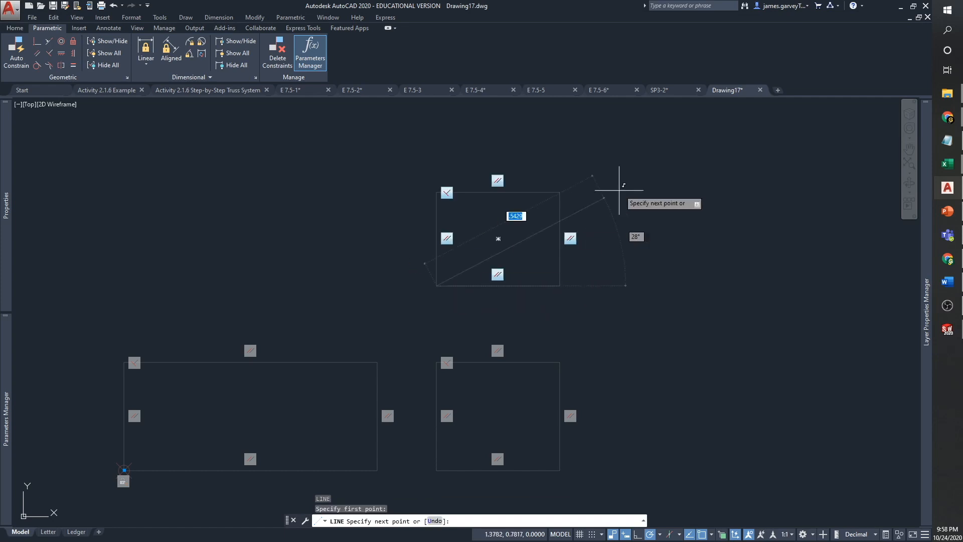
pyautogui.click(560, 191)
pyautogui.press('Escape')
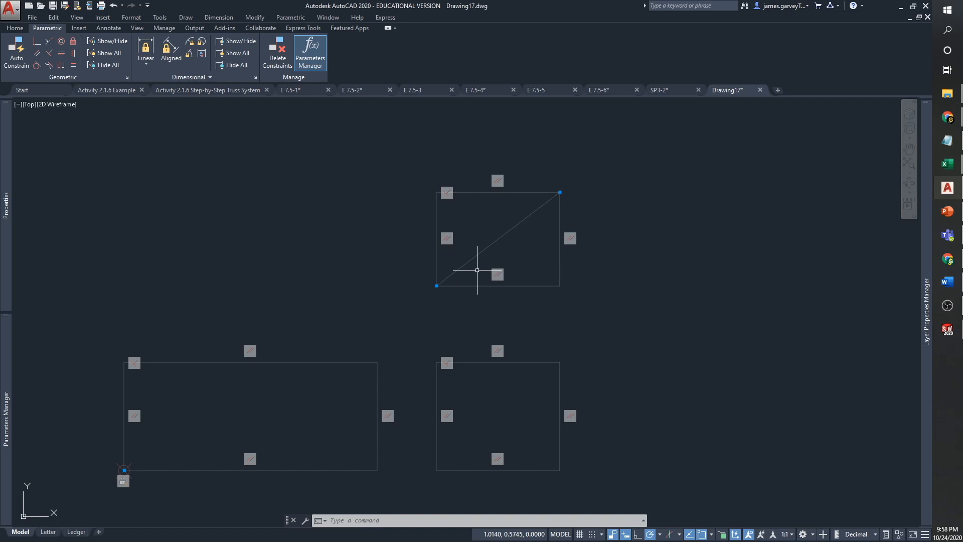
# Apply an equal constraint between the bottom and left sides of the upper rectangle containing the diagonal
pyautogui.write('e')
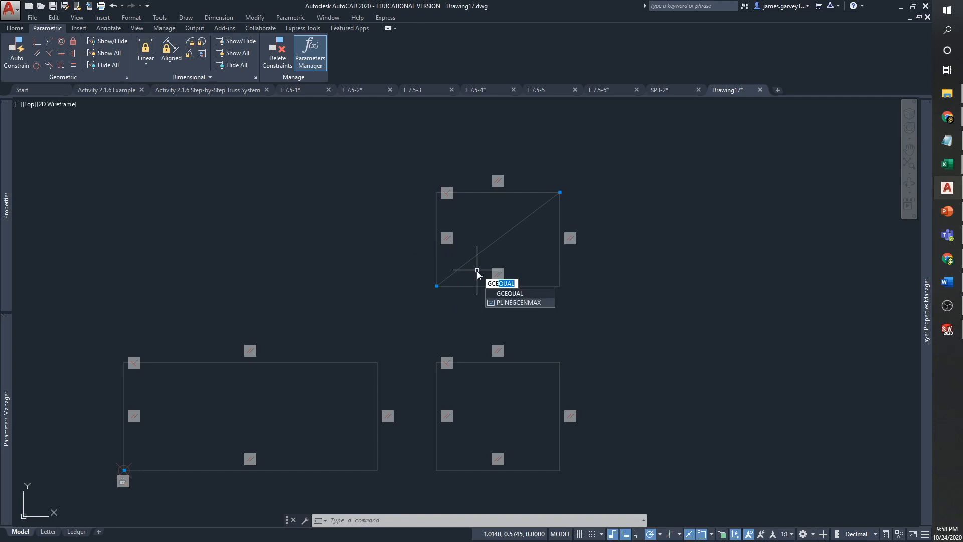
pyautogui.click(522, 293)
pyautogui.click(517, 285)
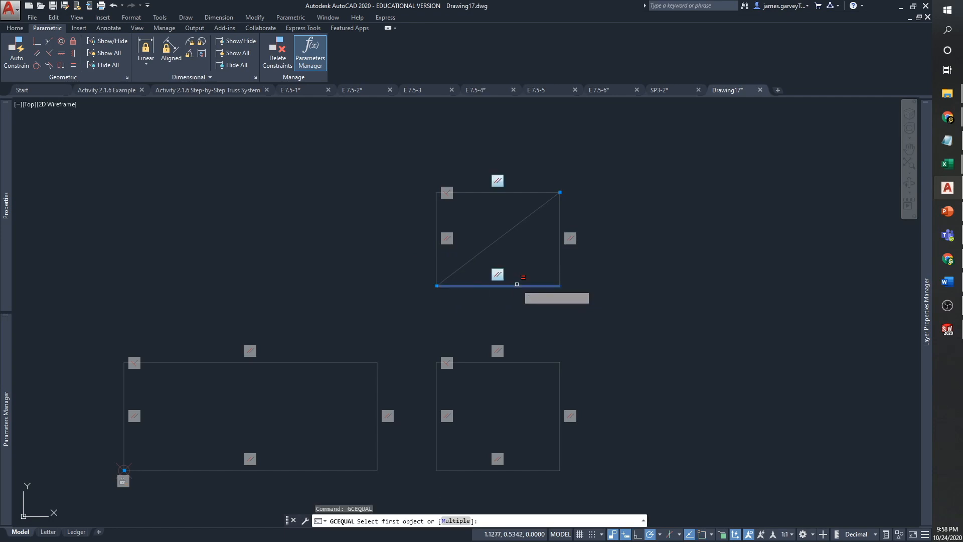
pyautogui.click(436, 228)
pyautogui.press('Escape')
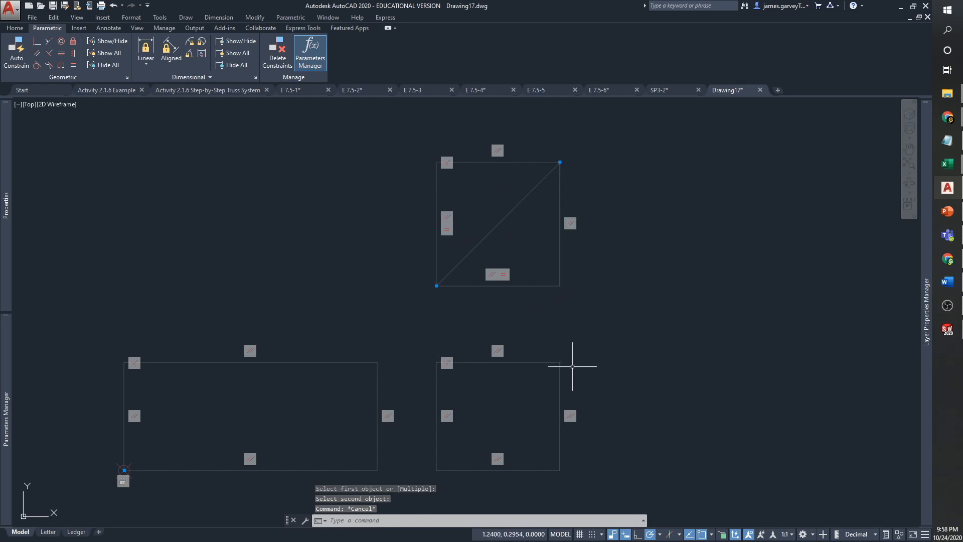
# Test widening the lower-right rectangle by stretching its right side outward, and undo the stretch
pyautogui.click(560, 398)
pyautogui.click(560, 416)
pyautogui.click(653, 416)
pyautogui.press('Escape')
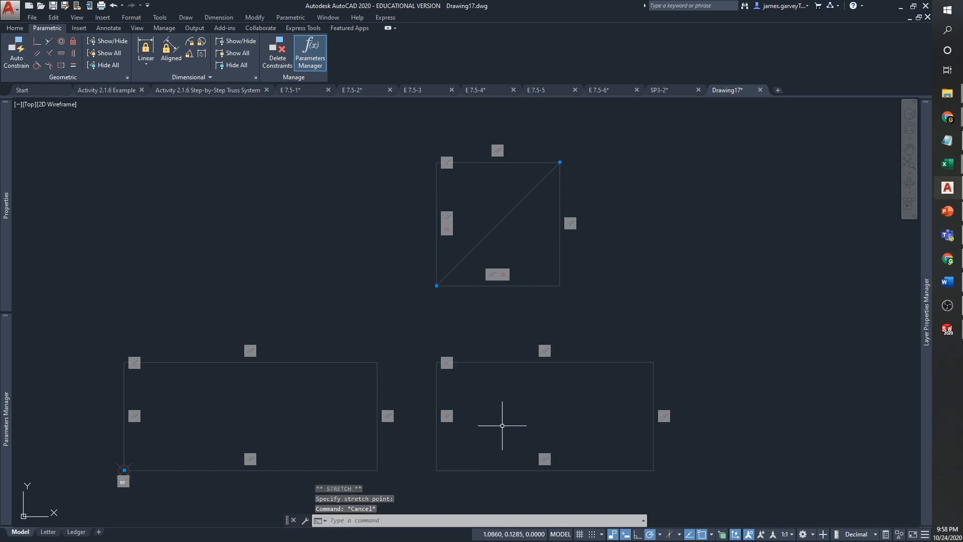
pyautogui.hotkey('ctrl', 'z')
# Auto-constrain the lower-right rectangle together with the upper rectangle
pyautogui.click(580, 378)
pyautogui.click(542, 273)
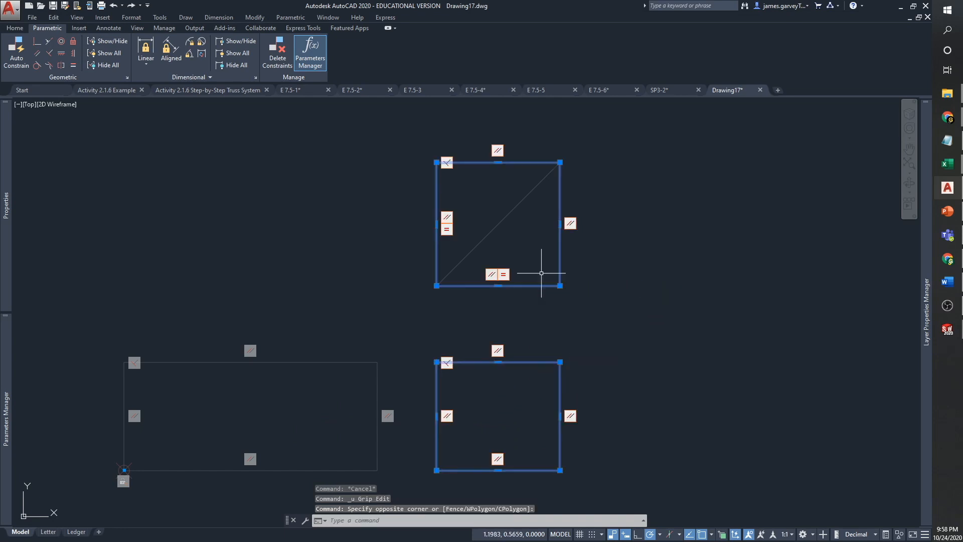
pyautogui.write('aut')
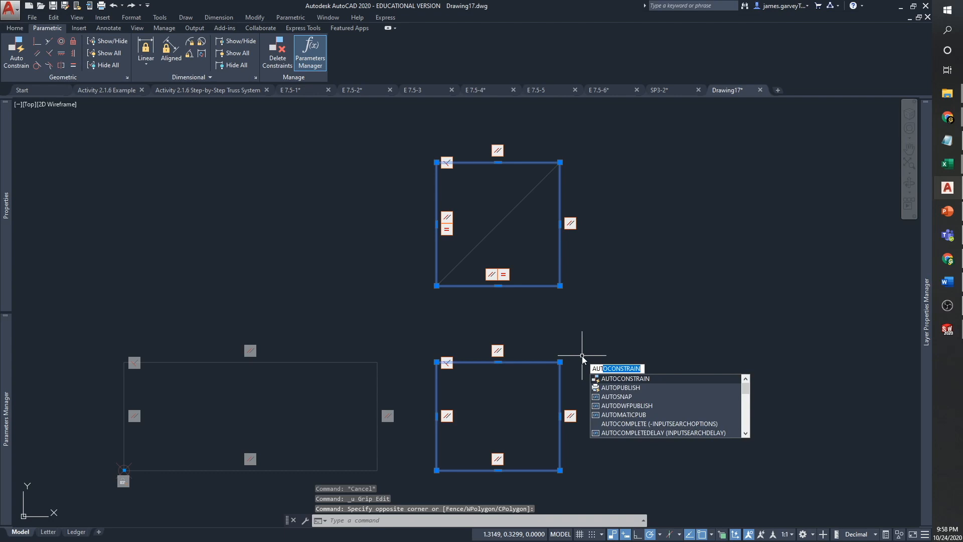
pyautogui.press('Return')
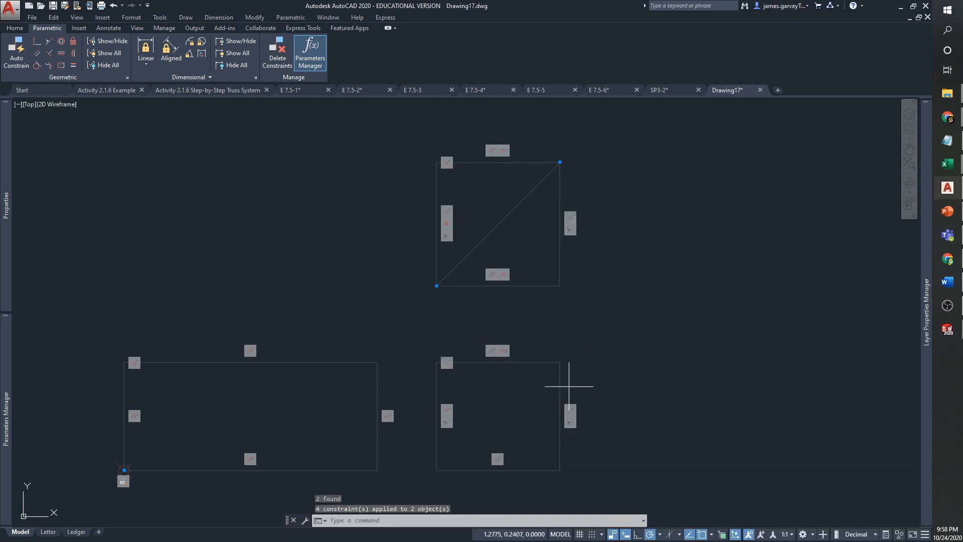
# Try stretching the right side of the lower-right rectangle to test its constraints with the upper one
pyautogui.click(569, 386)
pyautogui.click(560, 416)
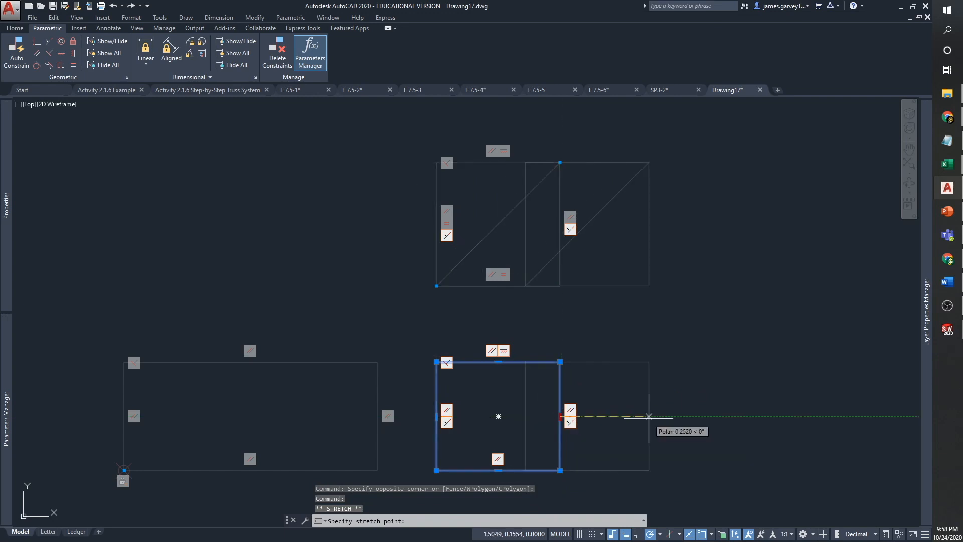
pyautogui.press('Escape')
# Auto-constrain the lower-left rectangle together with the lower-right rectangle
pyautogui.moveTo(383, 466); pyautogui.dragTo(460, 404, button='middle')
pyautogui.press('Escape')
pyautogui.click(537, 434)
pyautogui.click(438, 400)
pyautogui.press('Return')
# Try auto-constraining the two lower rectangles a second time
pyautogui.click(538, 317)
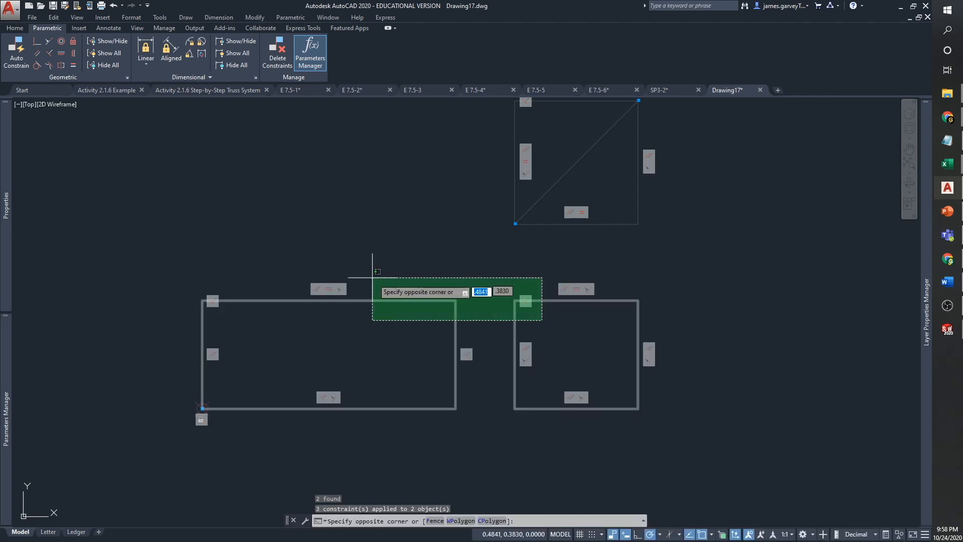
pyautogui.click(437, 247)
pyautogui.write('au')
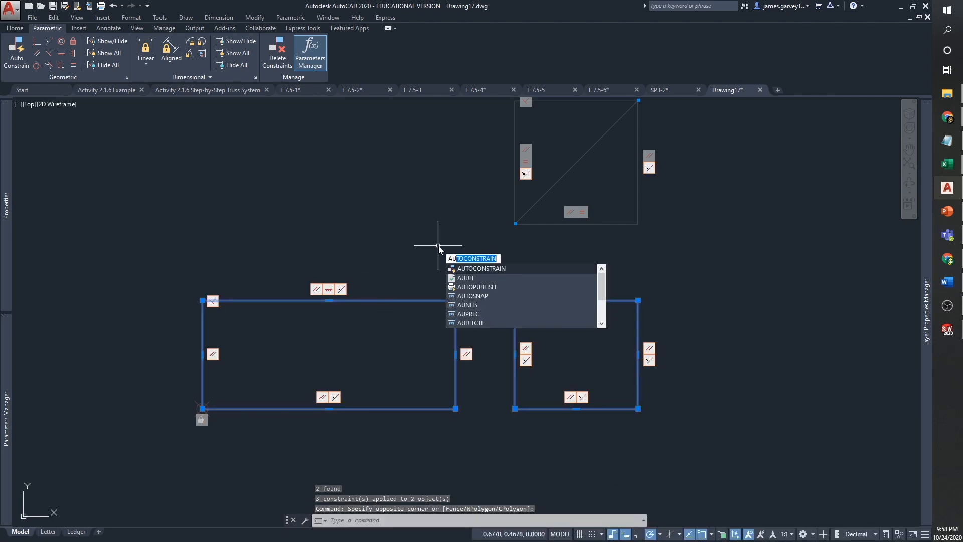
pyautogui.press('Return')
pyautogui.click(566, 302)
pyautogui.press('Escape')
# Stretch the top edge of the lower-left rectangle downward to reduce the height of both lower rectangles
pyautogui.click(419, 312)
pyautogui.click(366, 290)
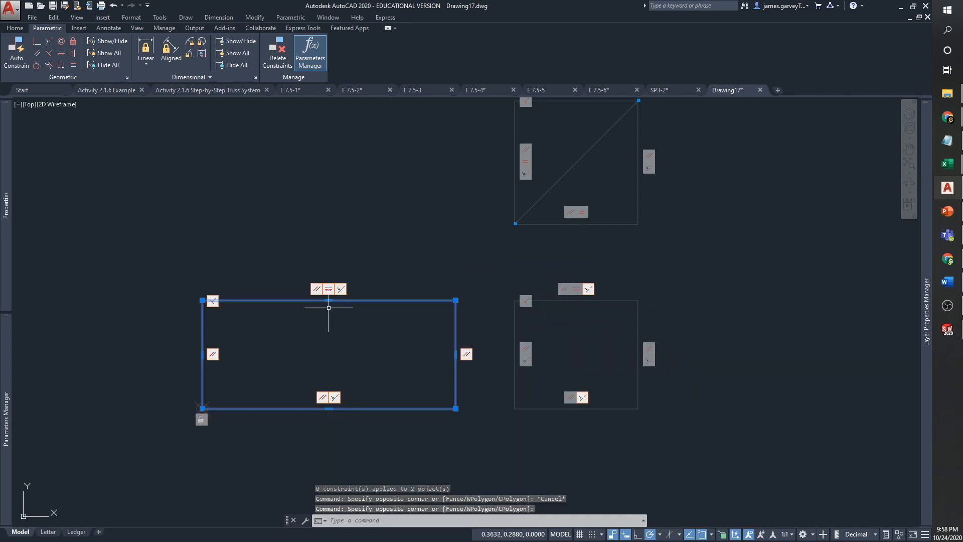
pyautogui.click(329, 300)
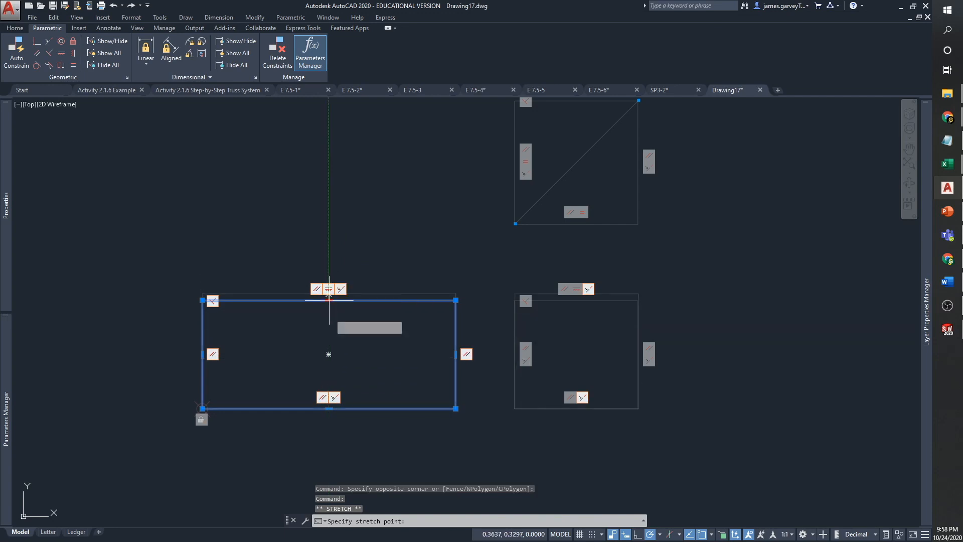
pyautogui.click(346, 338)
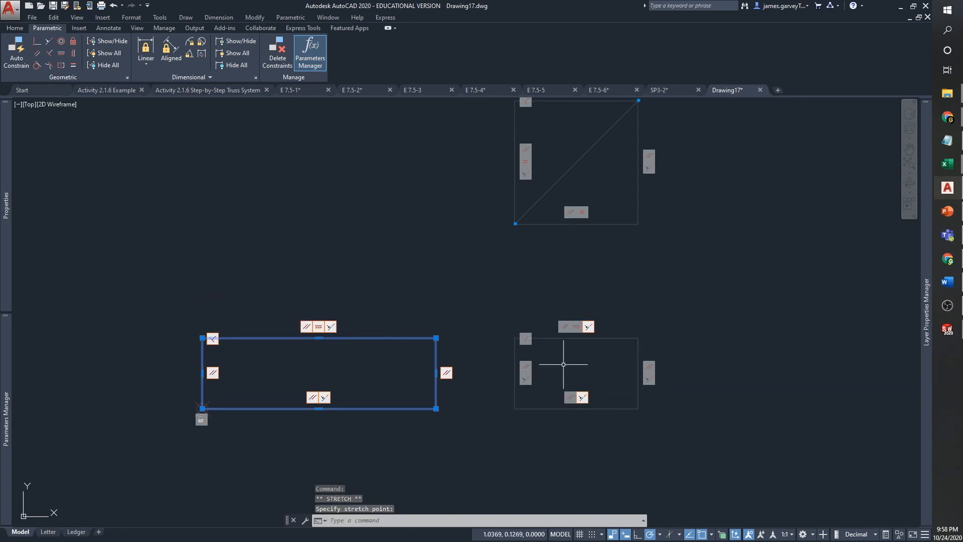
pyautogui.press('Escape')
# Test the lower-right rectangle's alignment by shifting it right with its side grip and back to its starting position
pyautogui.click(638, 346)
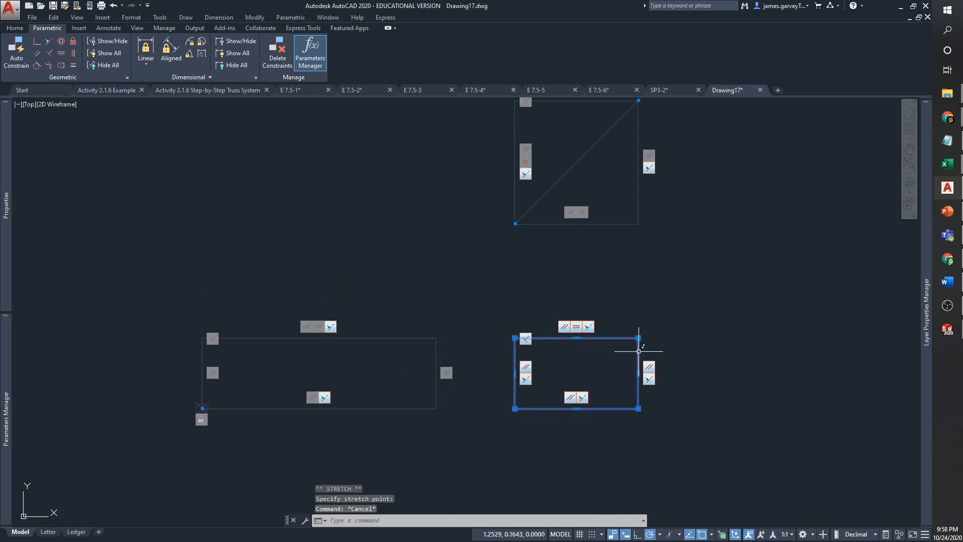
pyautogui.click(638, 372)
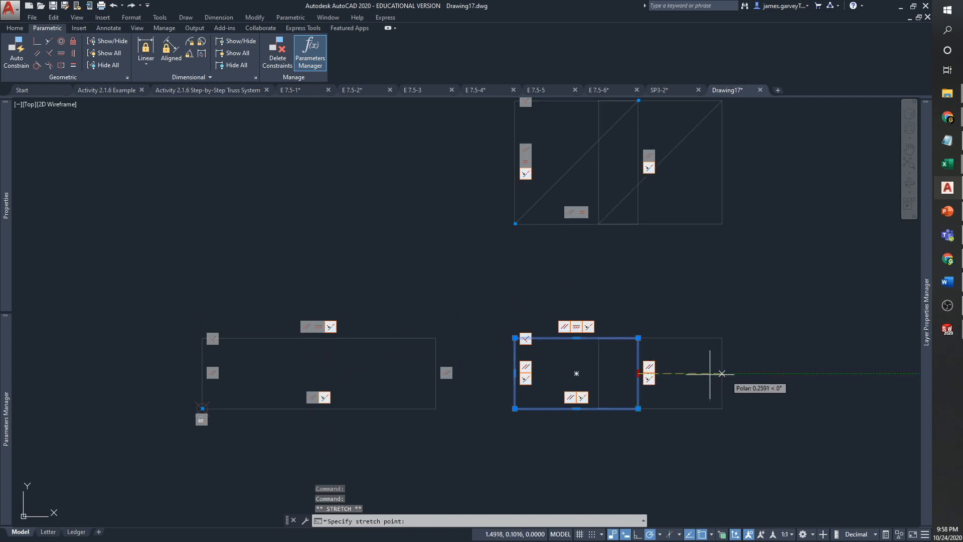
pyautogui.click(541, 374)
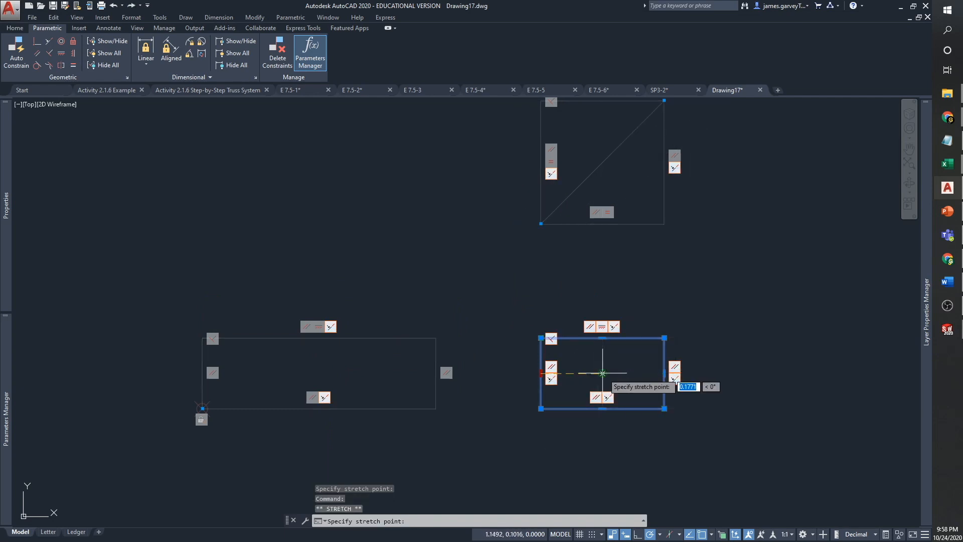
pyautogui.click(514, 373)
pyautogui.press('Escape')
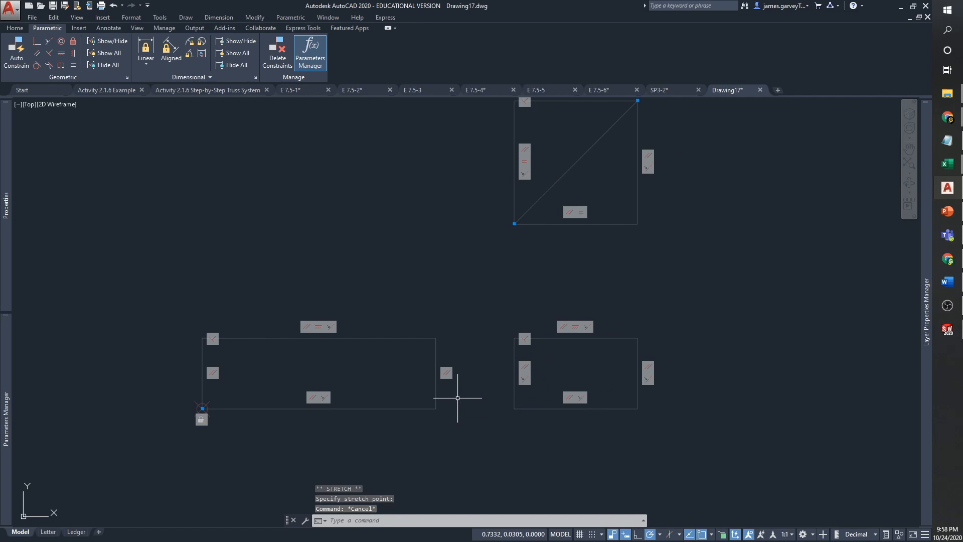
pyautogui.write('dcl')
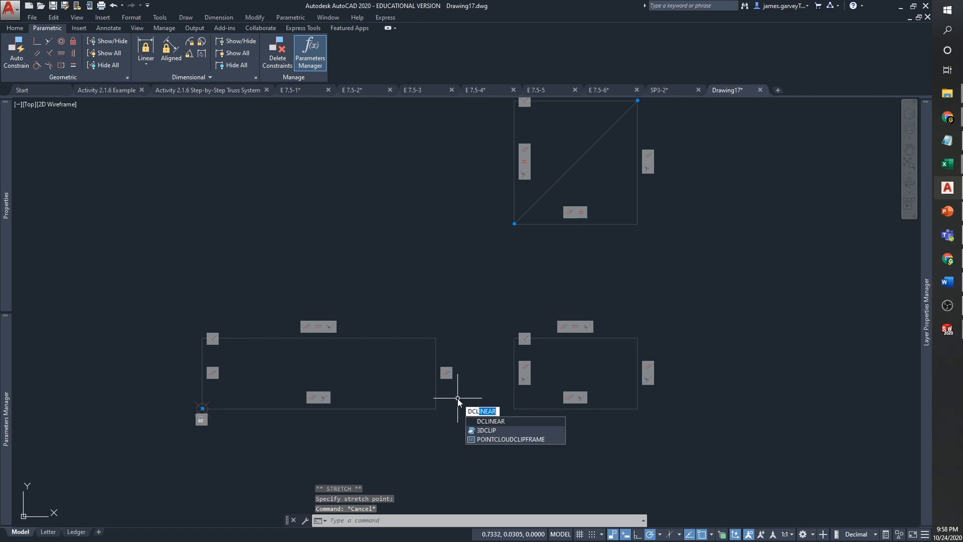
pyautogui.press('Return')
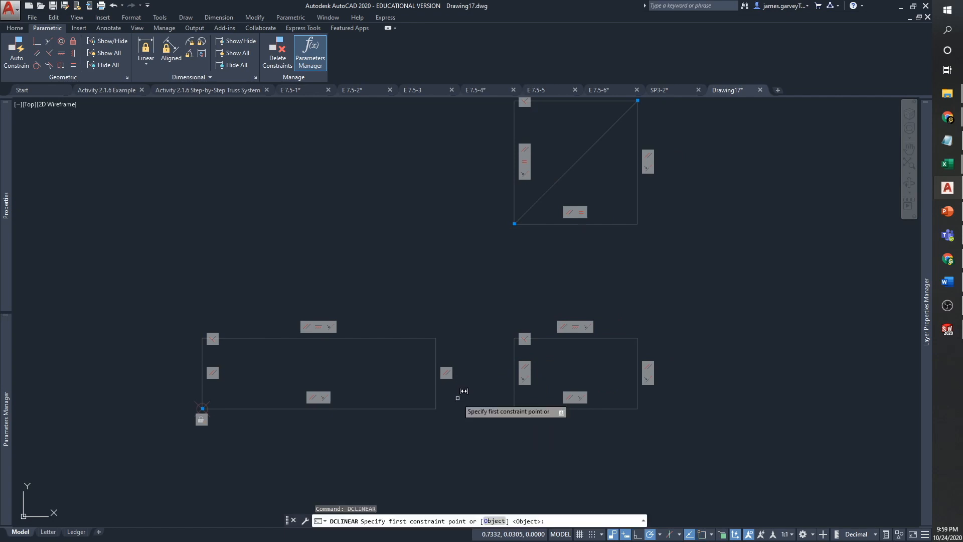
pyautogui.click(435, 404)
pyautogui.click(515, 393)
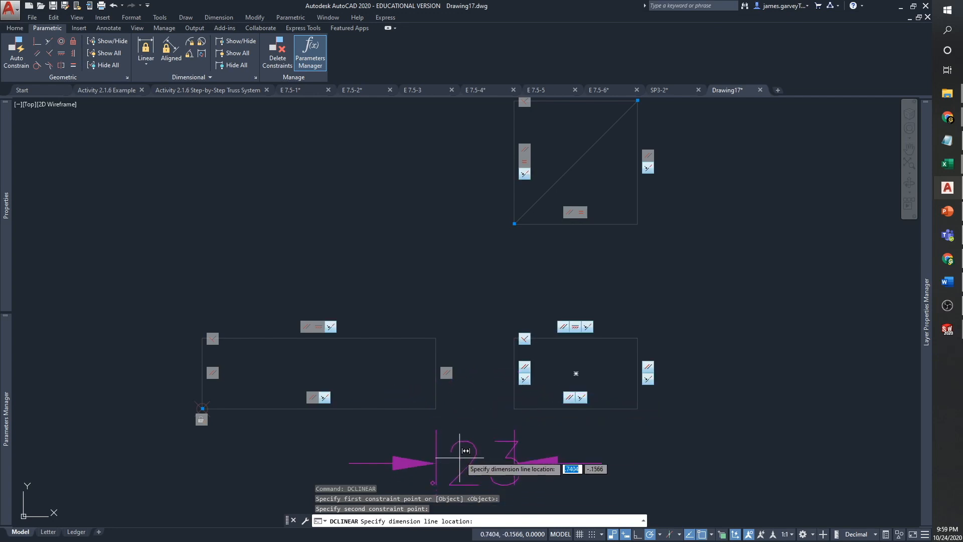
pyautogui.press('Escape')
# Apply a linear dimensional constraint of .25 between the facing bottom corners of the two lower rectangles
pyautogui.write('d')
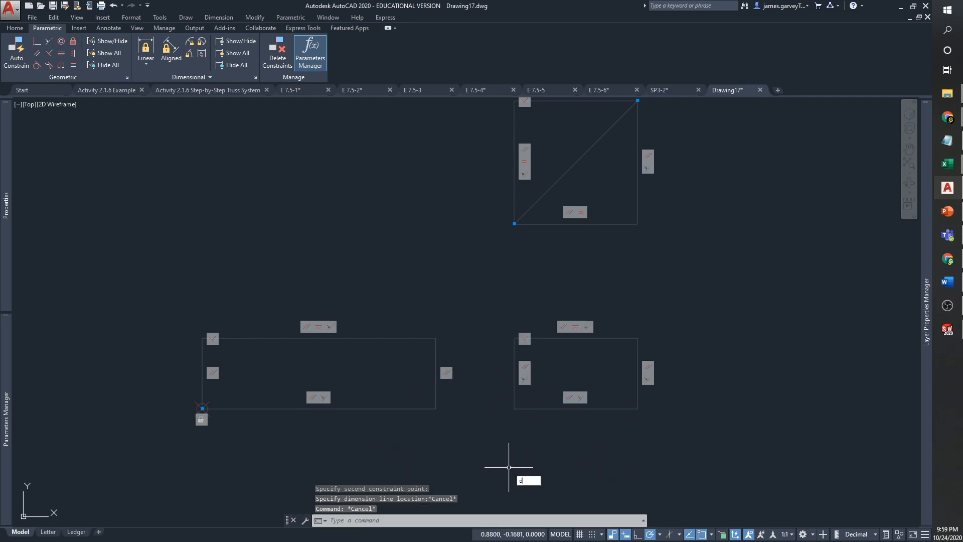
pyautogui.write('cl')
pyautogui.press('Return')
pyautogui.click(513, 406)
pyautogui.click(435, 407)
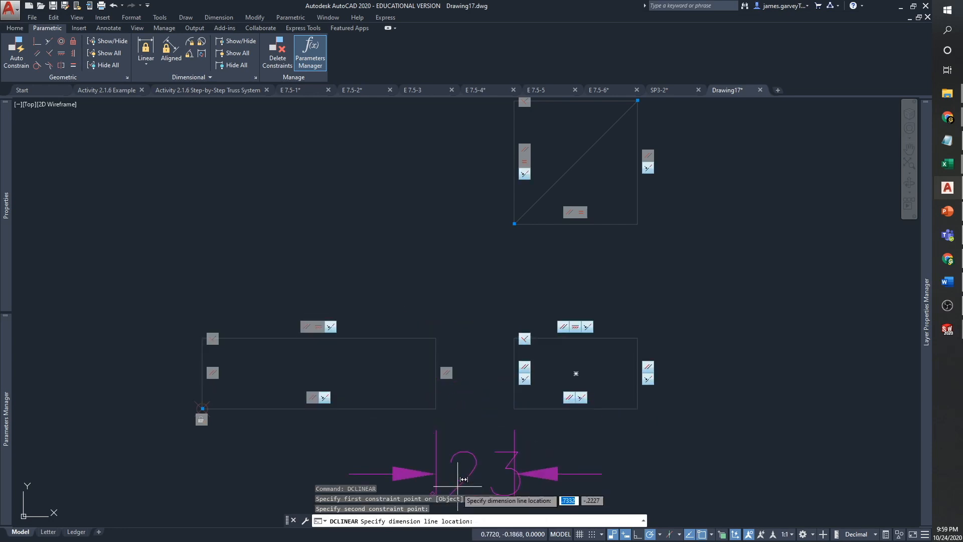
pyautogui.click(388, 469)
pyautogui.scroll(-2, 603, 465)
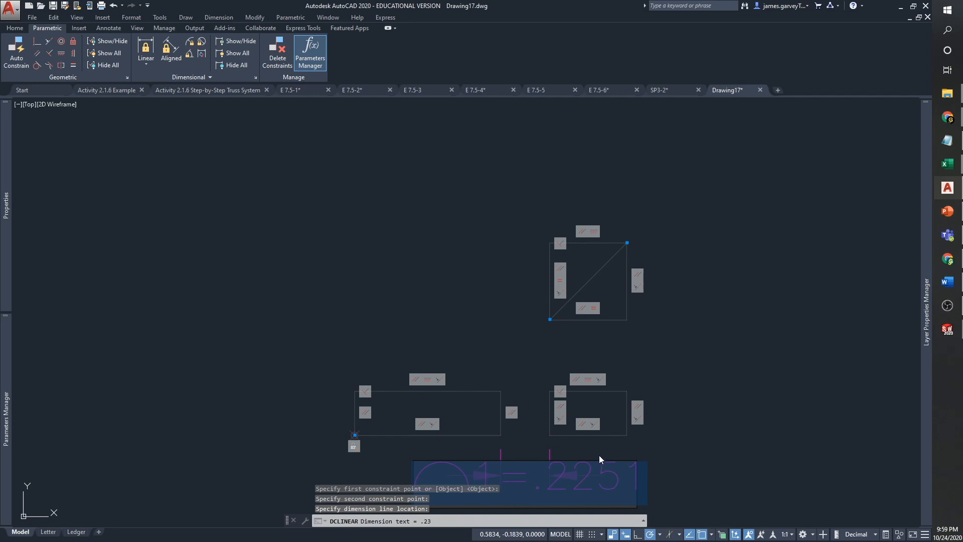
pyautogui.moveTo(599, 455); pyautogui.dragTo(542, 281, button='middle')
pyautogui.write('.25')
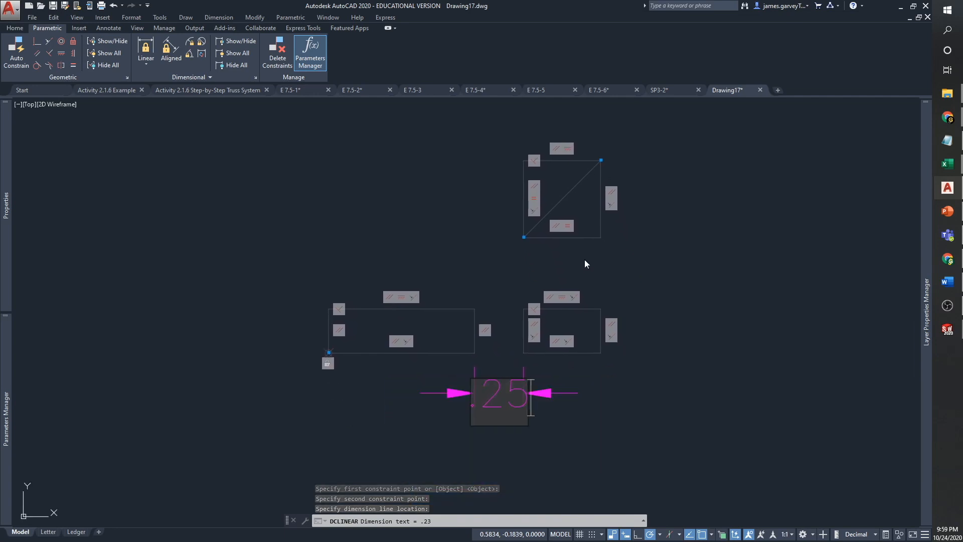
pyautogui.press('Return')
# Delete the oversized annotational dimension constraint below the gap between the two lower rectangles
pyautogui.click(417, 379)
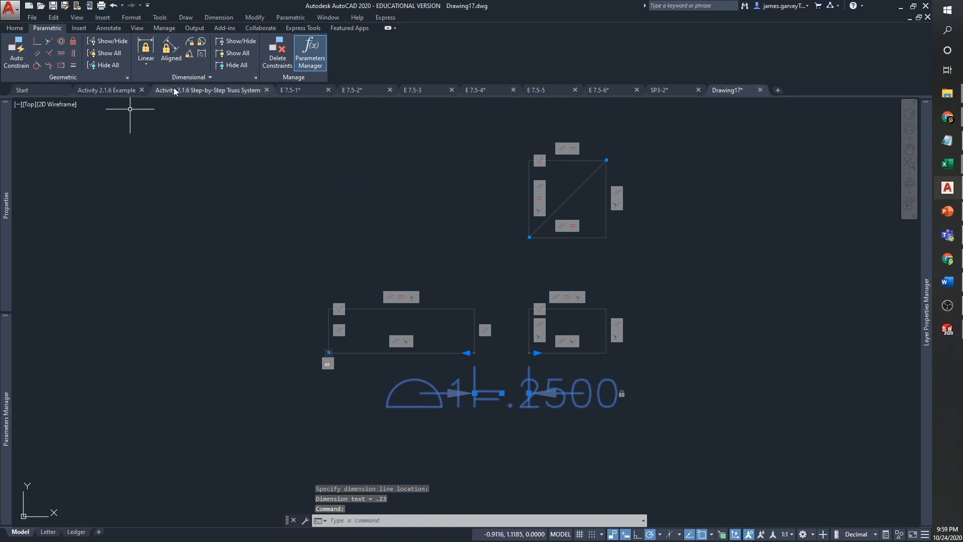
pyautogui.click(189, 77)
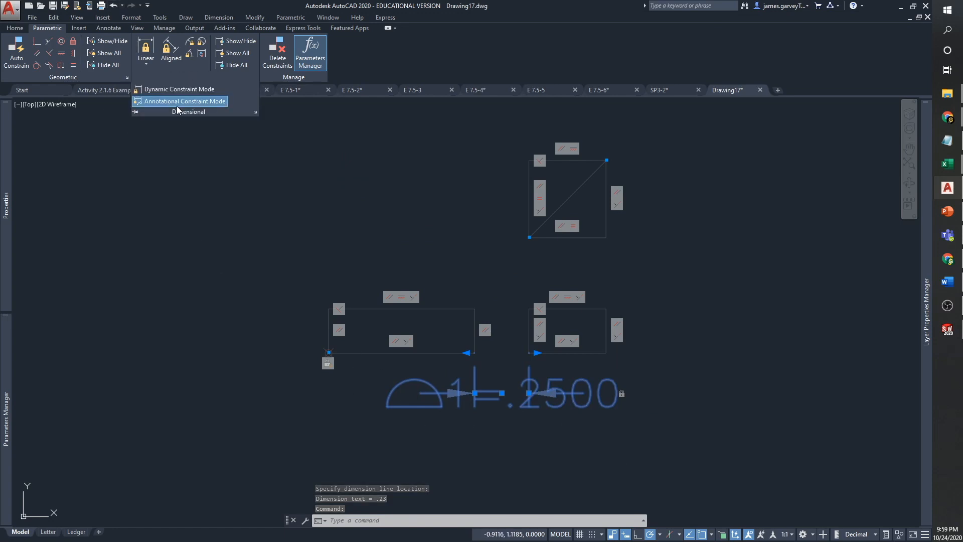
pyautogui.press('Escape')
pyautogui.click(586, 463)
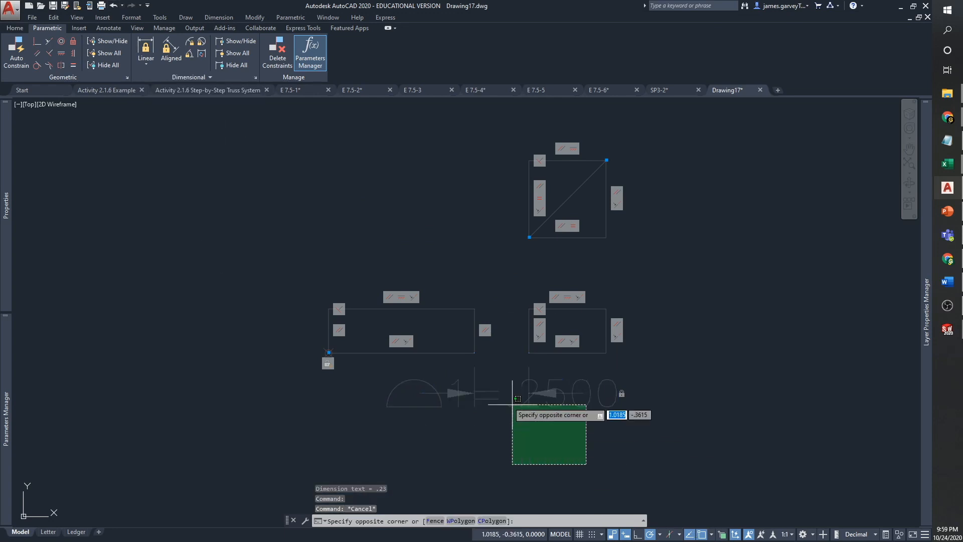
pyautogui.click(553, 426)
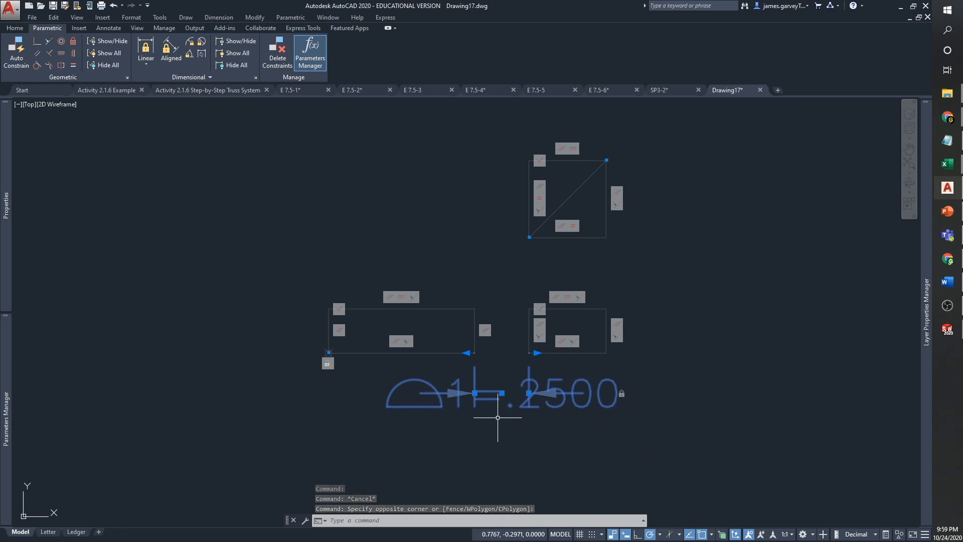
pyautogui.press('Delete')
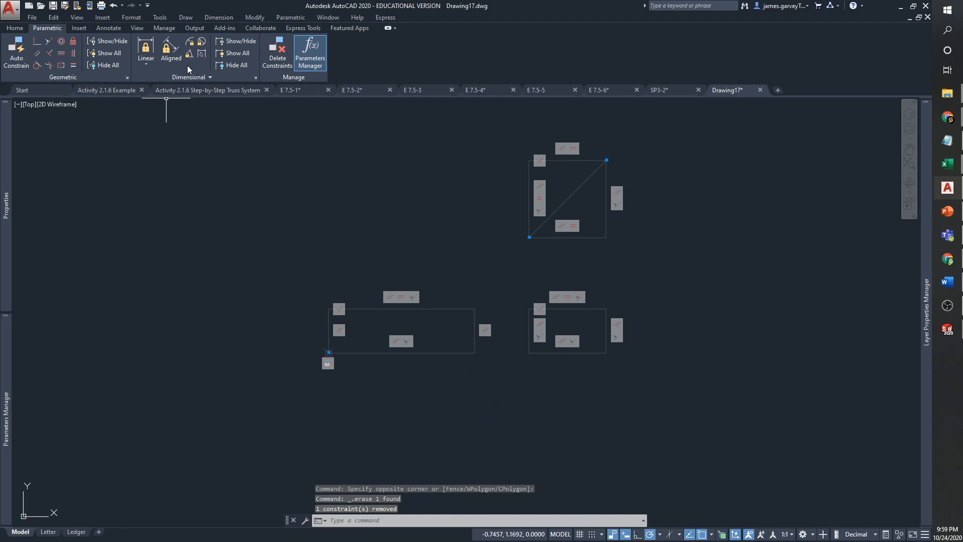
# Set the form of new dimensional constraints to Dynamic Constraint Mode
pyautogui.click(195, 77)
pyautogui.click(180, 89)
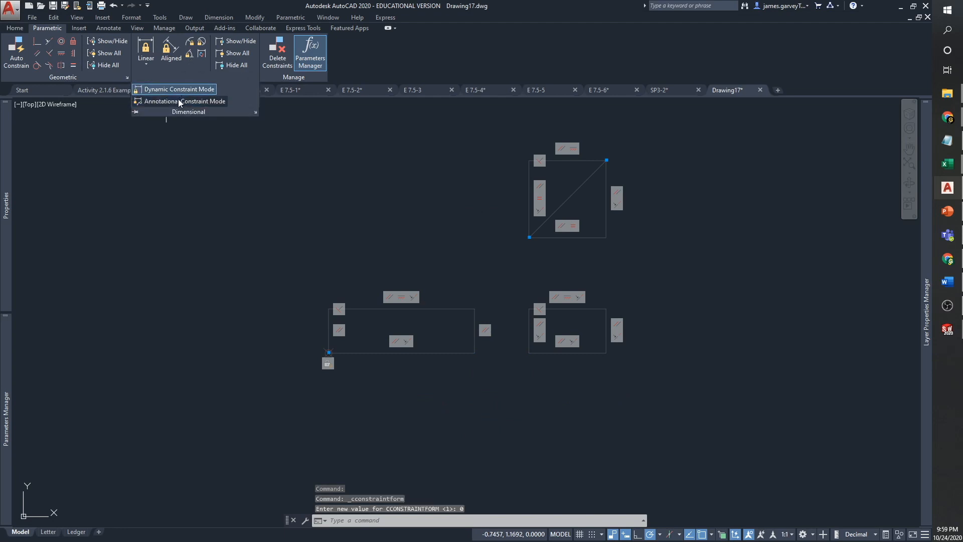
pyautogui.press('Escape')
pyautogui.press('Escape')
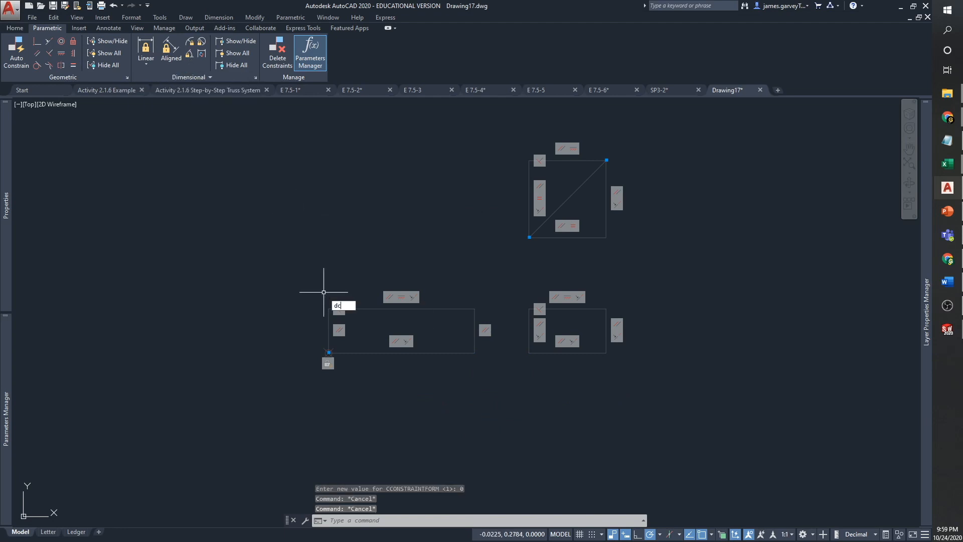
# Apply a dynamic linear constraint of .2500 between the facing bottom corners of the lower rectangles, placing the dimension below them
pyautogui.write('dcl')
pyautogui.press('Return')
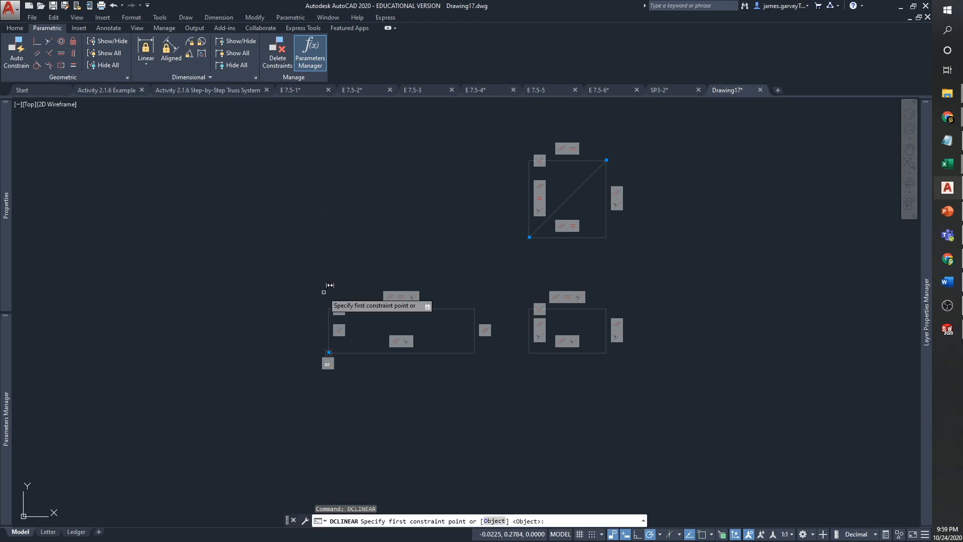
pyautogui.click(475, 353)
pyautogui.click(529, 353)
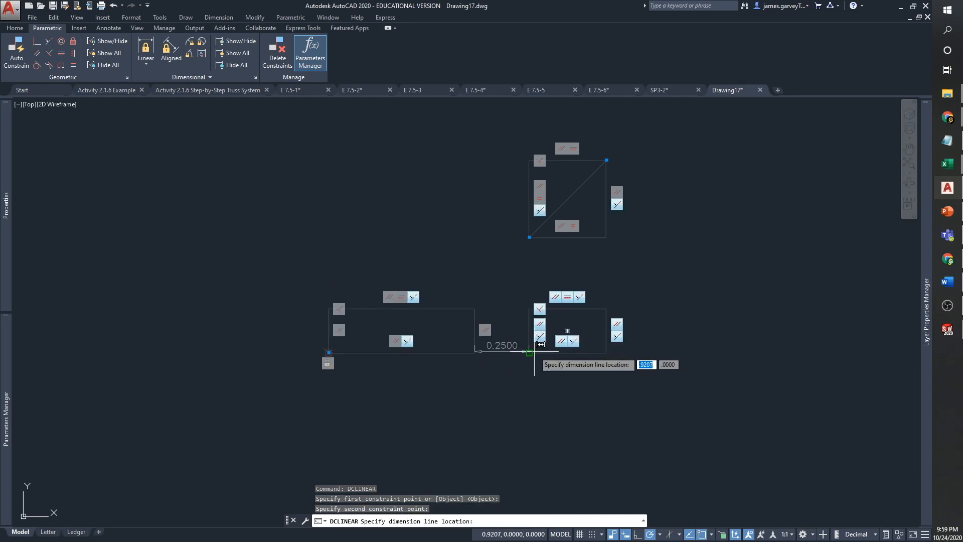
pyautogui.click(473, 406)
pyautogui.press('Return')
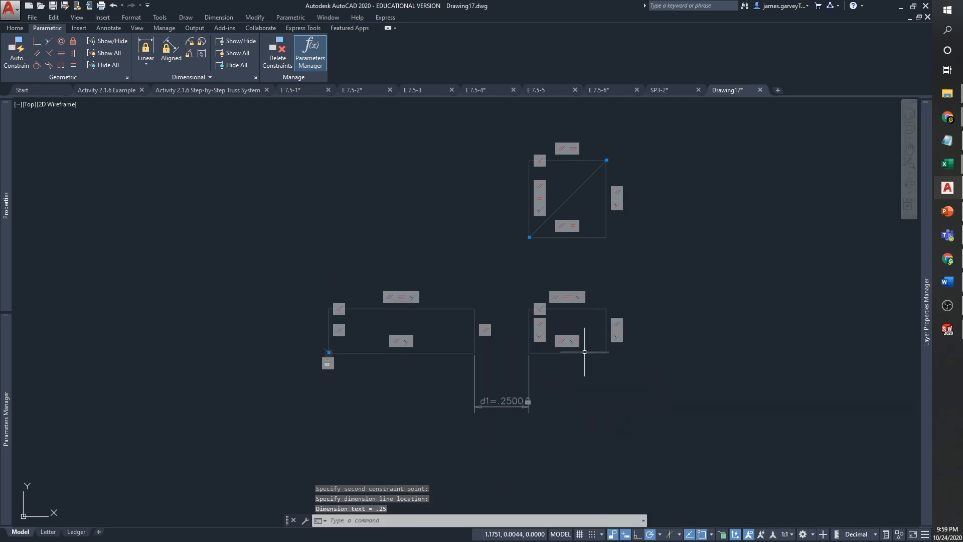
pyautogui.click(210, 77)
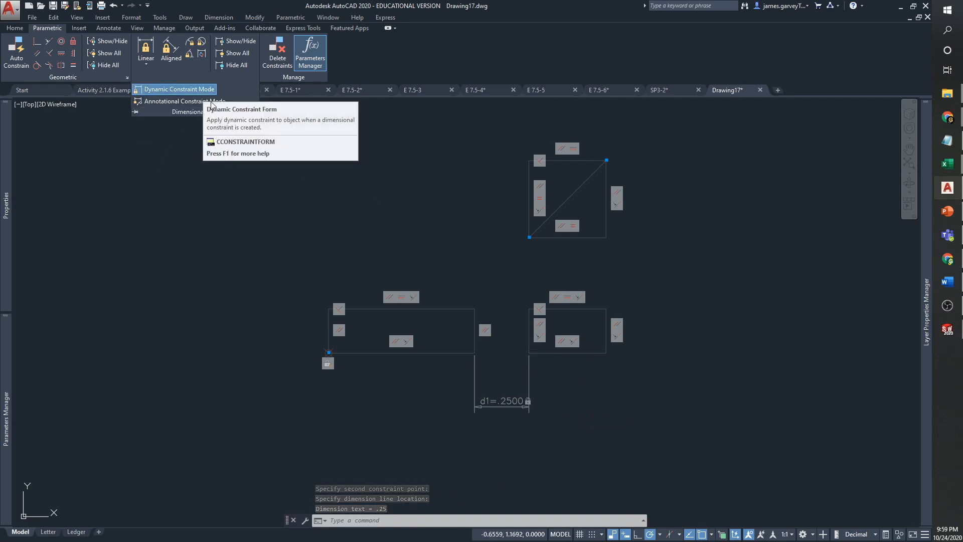
pyautogui.press('Escape')
pyautogui.press('Escape')
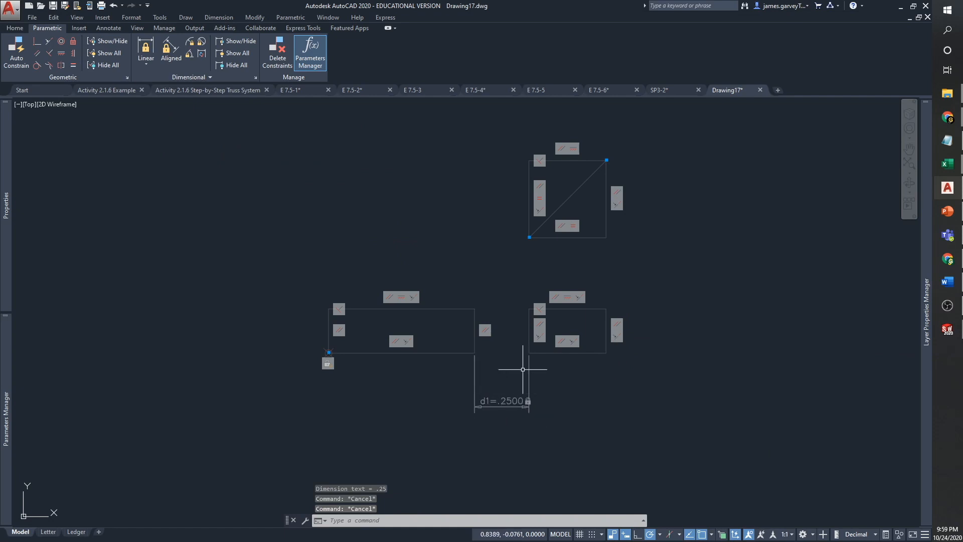
# Stretch the right edge of the lower-right rectangle outward by about 0.18 to widen it together with the square above
pyautogui.click(610, 319)
pyautogui.click(604, 327)
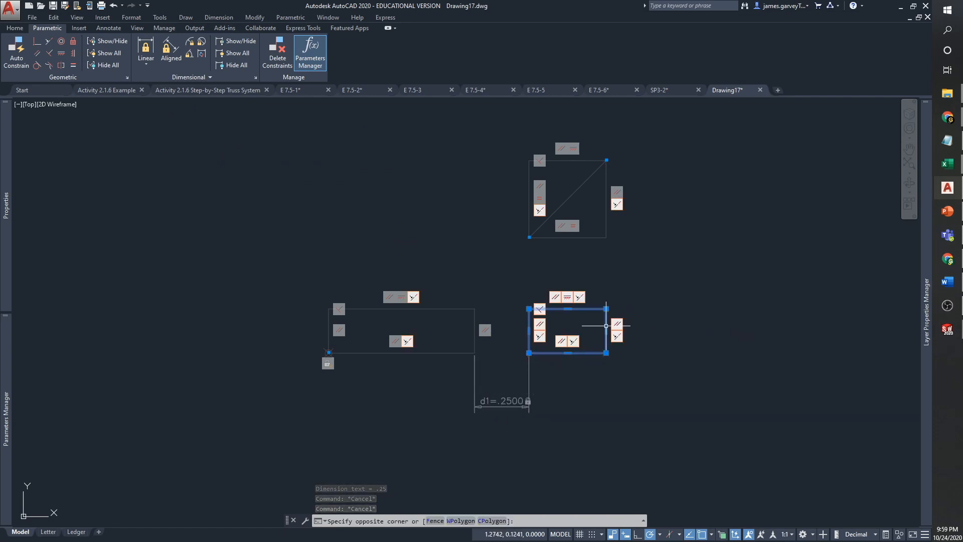
pyautogui.click(607, 332)
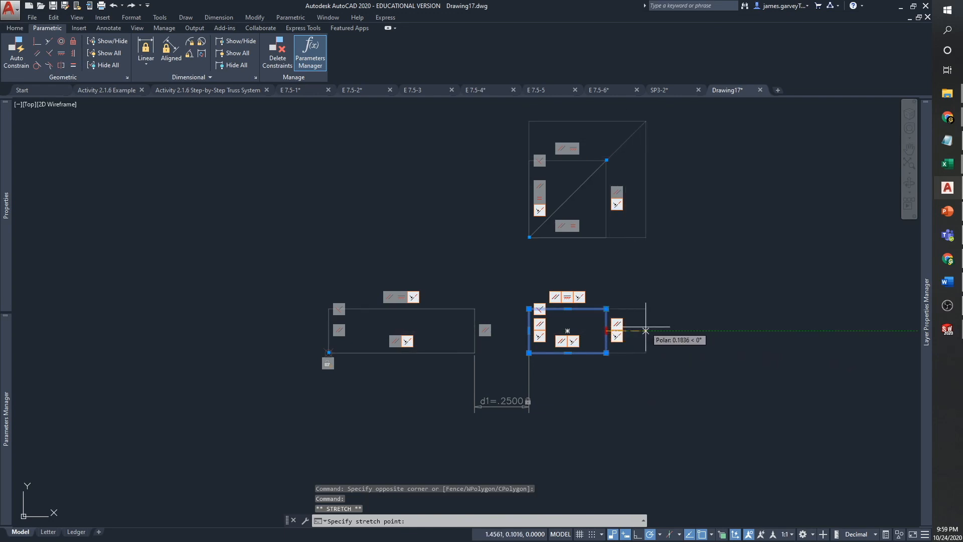
pyautogui.click(646, 330)
pyautogui.moveTo(679, 279); pyautogui.dragTo(760, 387, button='middle')
pyautogui.press('Escape')
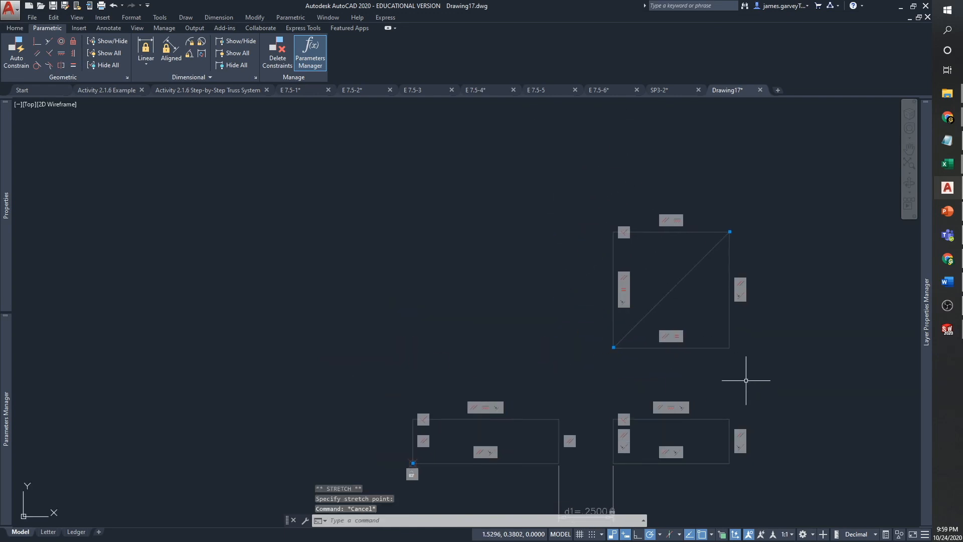
# Draw an upper-left rectangle matching the lower-left rectangle's width and the upper-right square's height, aligned with both
pyautogui.write('rec')
pyautogui.press('Return')
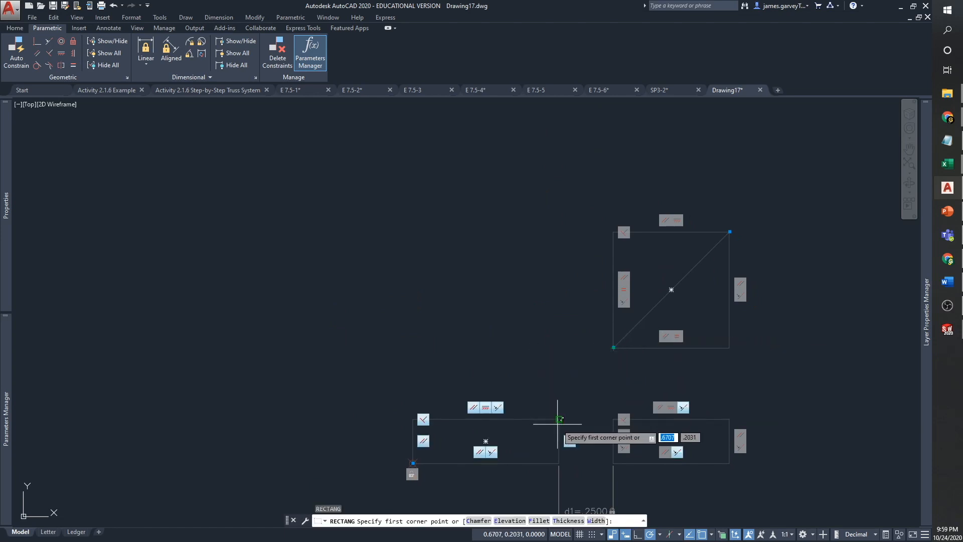
pyautogui.click(558, 348)
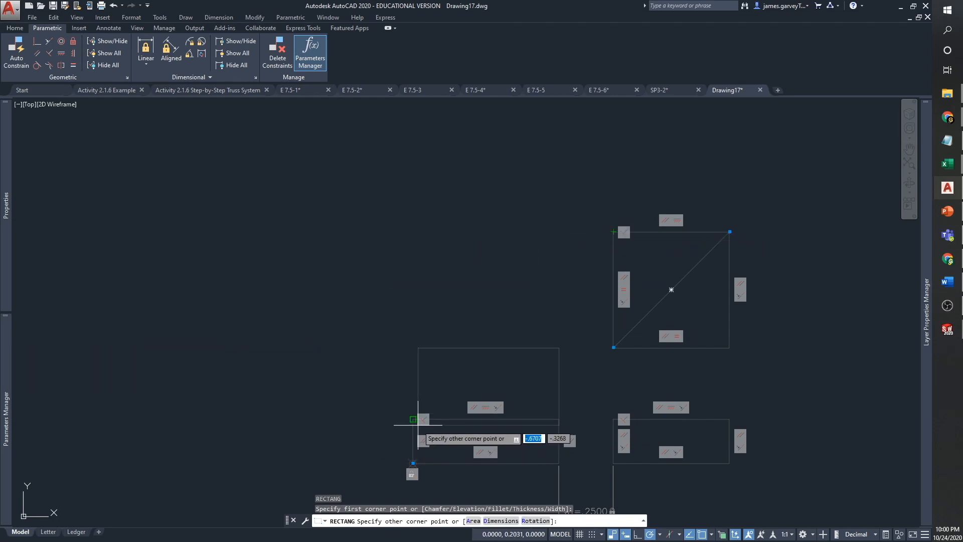
pyautogui.click(413, 232)
pyautogui.press('Escape')
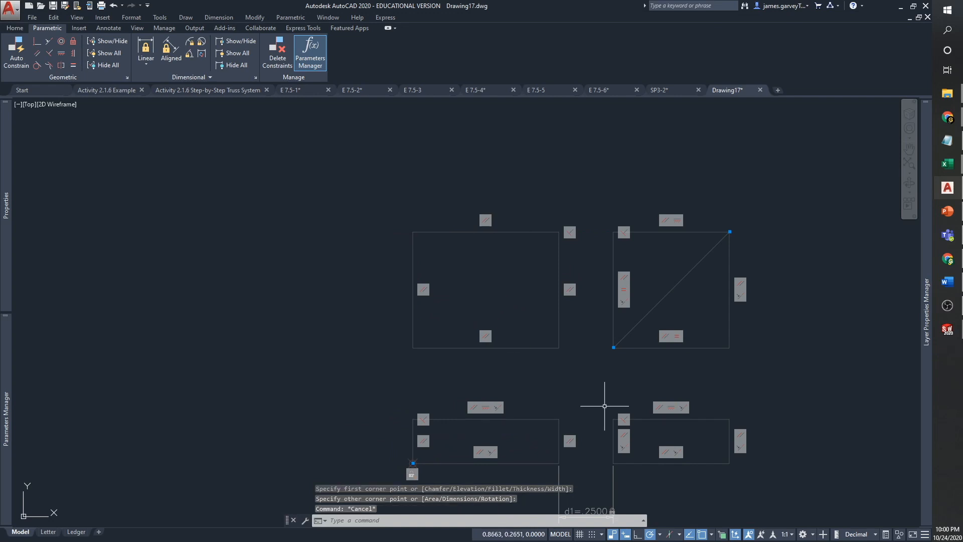
# Auto-constrain the new upper-left rectangle together with the upper-right square and its diagonal line
pyautogui.click(633, 376)
pyautogui.click(534, 201)
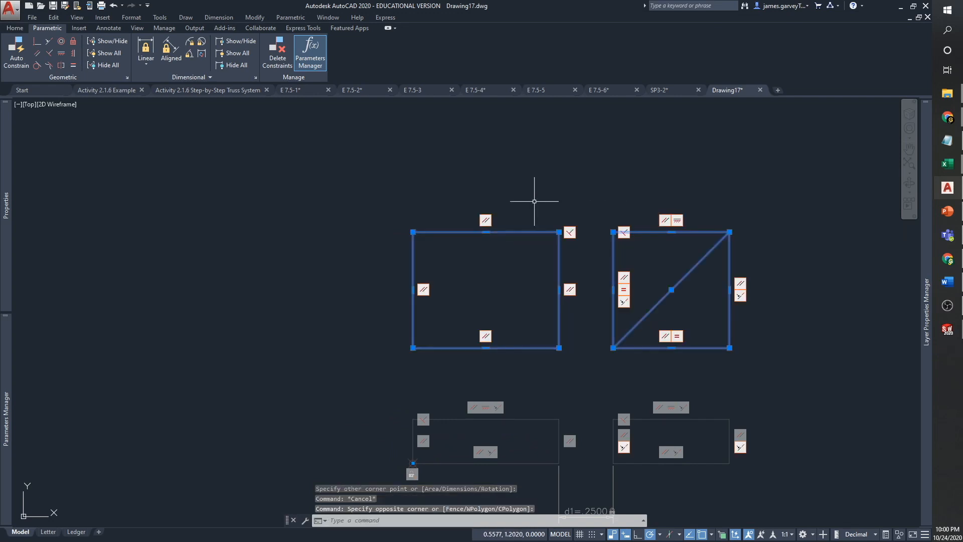
pyautogui.write('u')
pyautogui.press('Return')
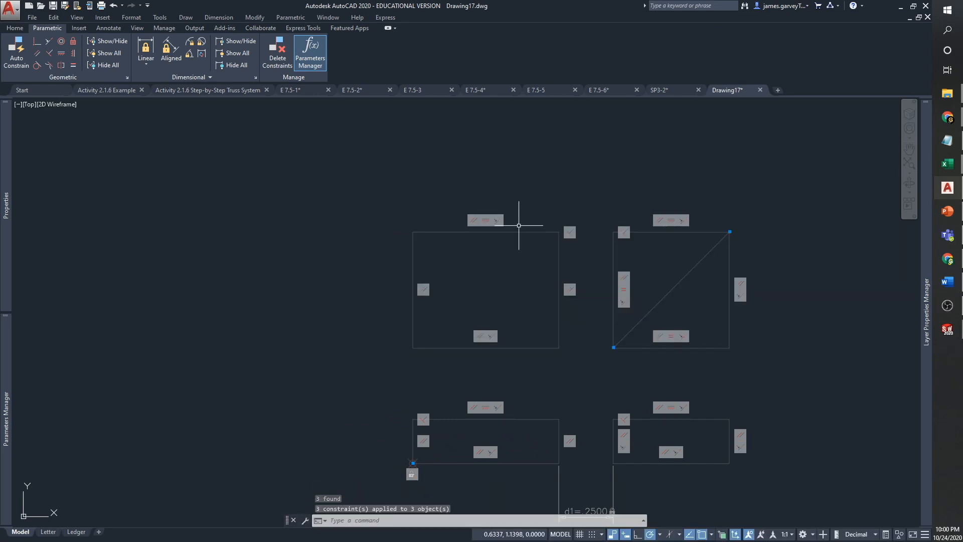
# Auto-constrain the upper-left rectangle together with the lower-left rectangle
pyautogui.click(585, 421)
pyautogui.click(357, 330)
pyautogui.write('a')
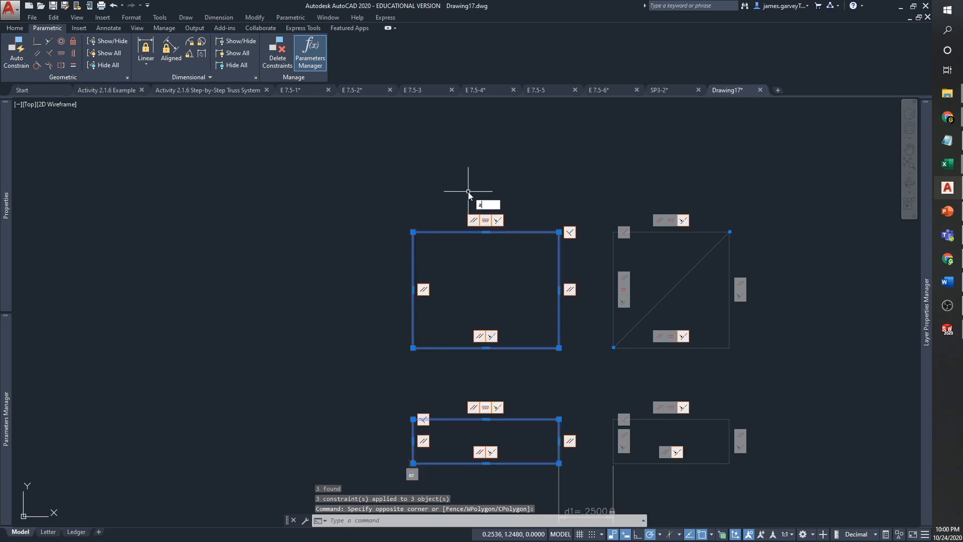
pyautogui.write('u')
pyautogui.press('Return')
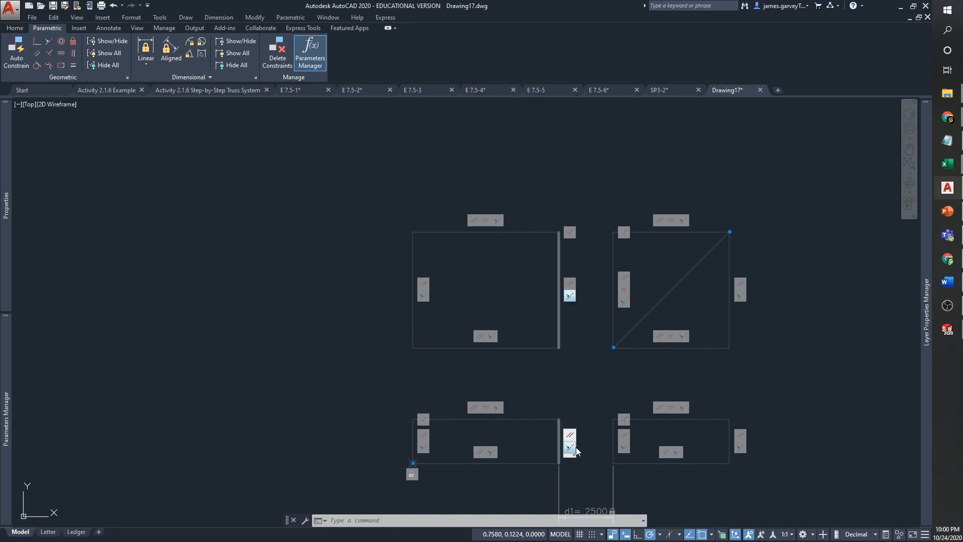
# Stretch the right edge of the lower-left rectangle inward to about half the rectangle's width
pyautogui.click(514, 348)
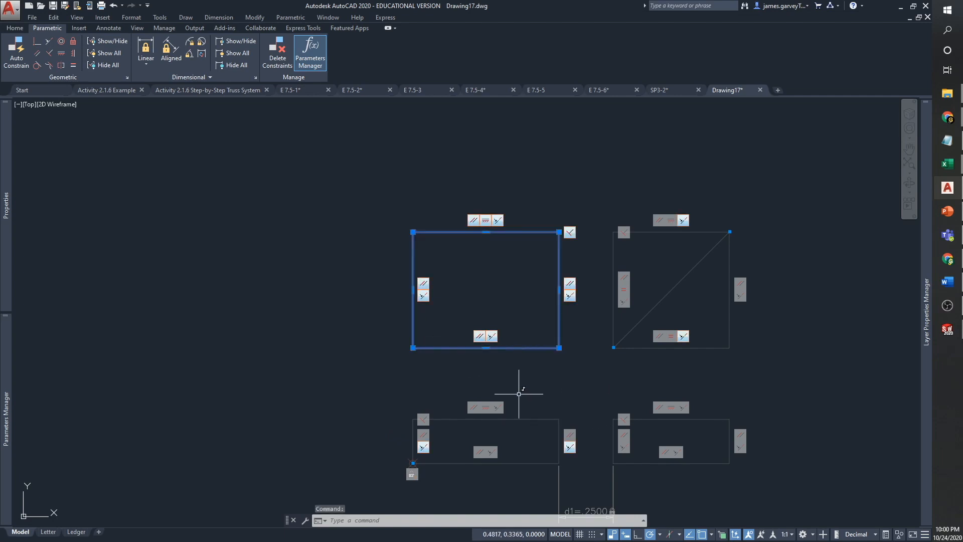
pyautogui.press('Escape')
pyautogui.click(564, 424)
pyautogui.click(562, 418)
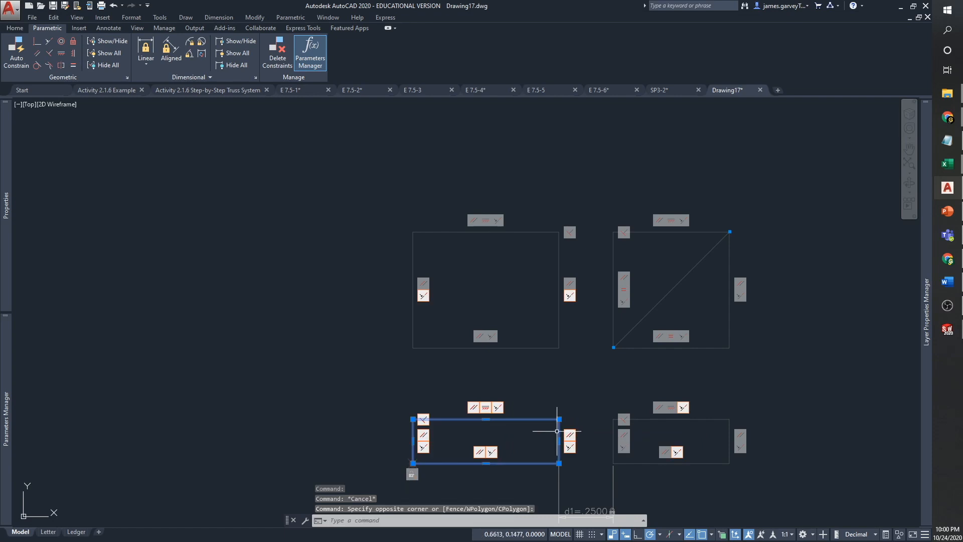
pyautogui.click(559, 441)
pyautogui.click(485, 441)
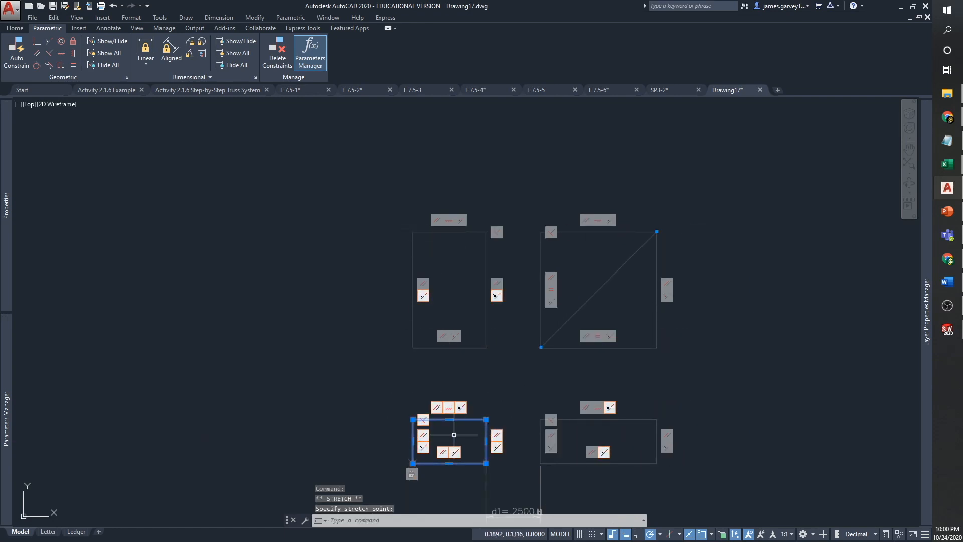
# Stretch the top edge of the lower-left rectangle upward to increase the height of both lower rectangles
pyautogui.click(450, 418)
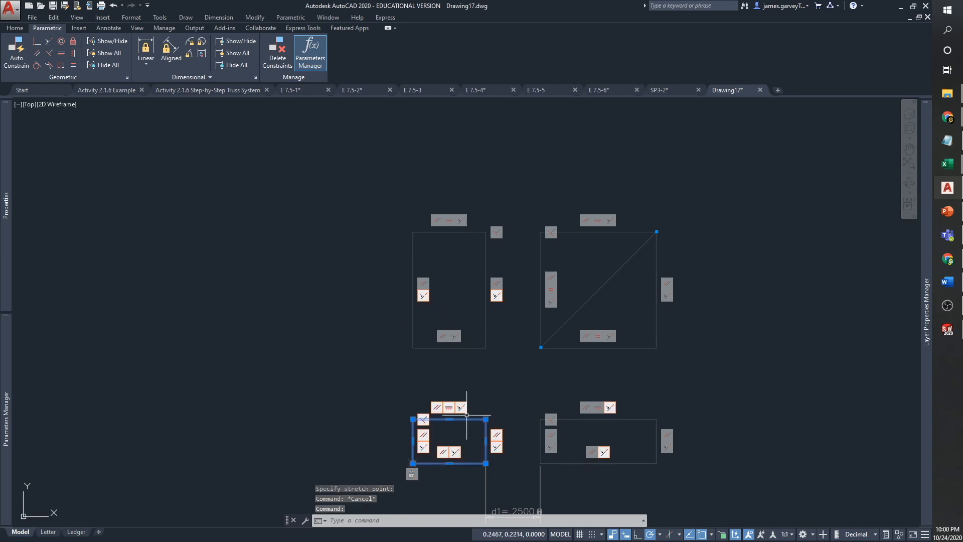
pyautogui.click(449, 388)
pyautogui.press('Escape')
pyautogui.press('Escape')
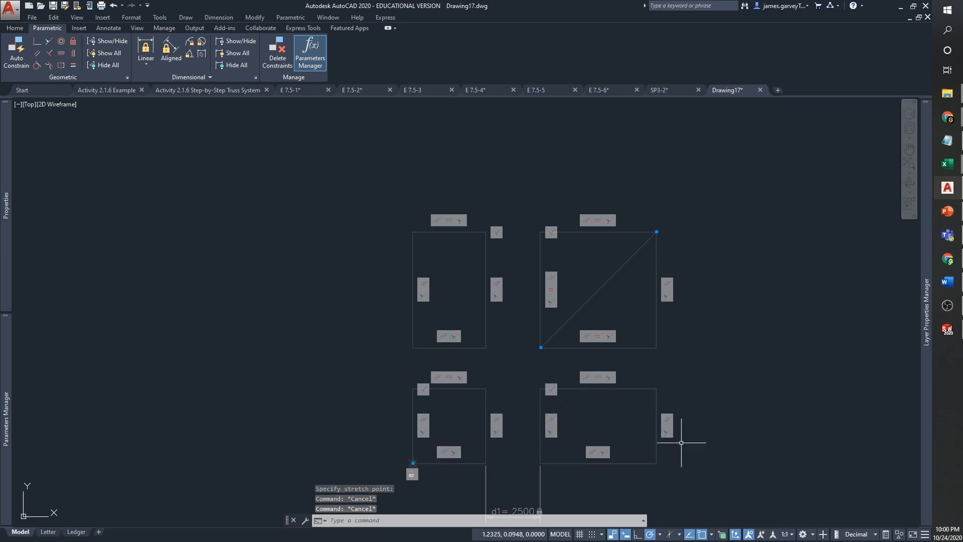
# Stretch the right edge of the lower-right rectangle inward to about half the rectangle's width
pyautogui.click(656, 442)
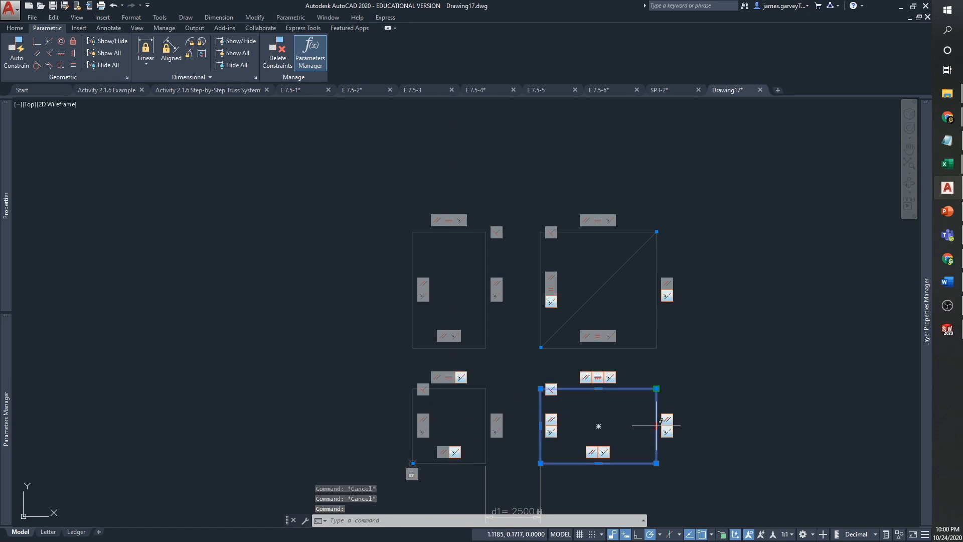
pyautogui.click(656, 426)
pyautogui.click(598, 426)
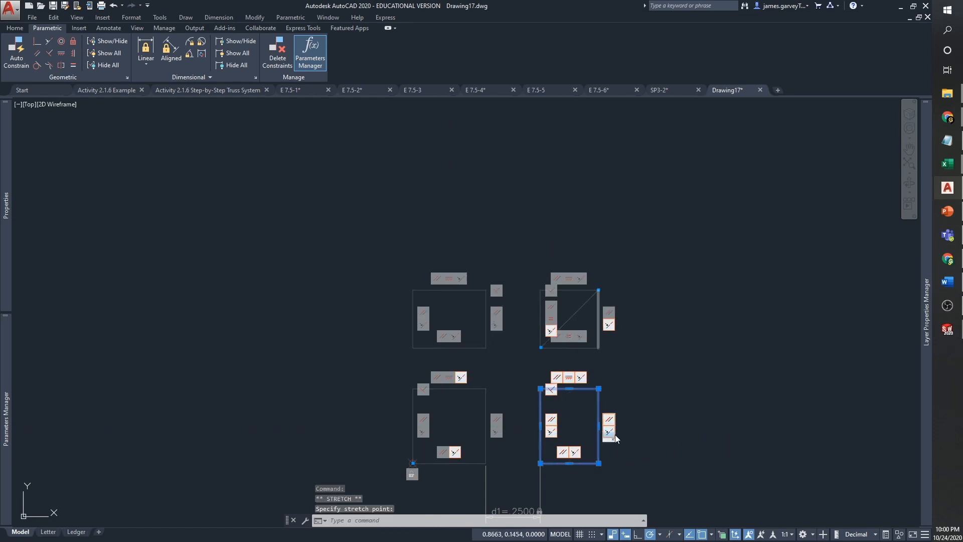
pyautogui.press('Escape')
pyautogui.press('Escape')
# Add a horizontal linear dimensional constraint across the bottom edge of the lower-left rectangle, keeping its current width
pyautogui.moveTo(552, 381)
pyautogui.mouseDown(button='middle')
pyautogui.moveTo(818, 286)
pyautogui.moveTo(585, 285)
pyautogui.mouseUp(button='middle')
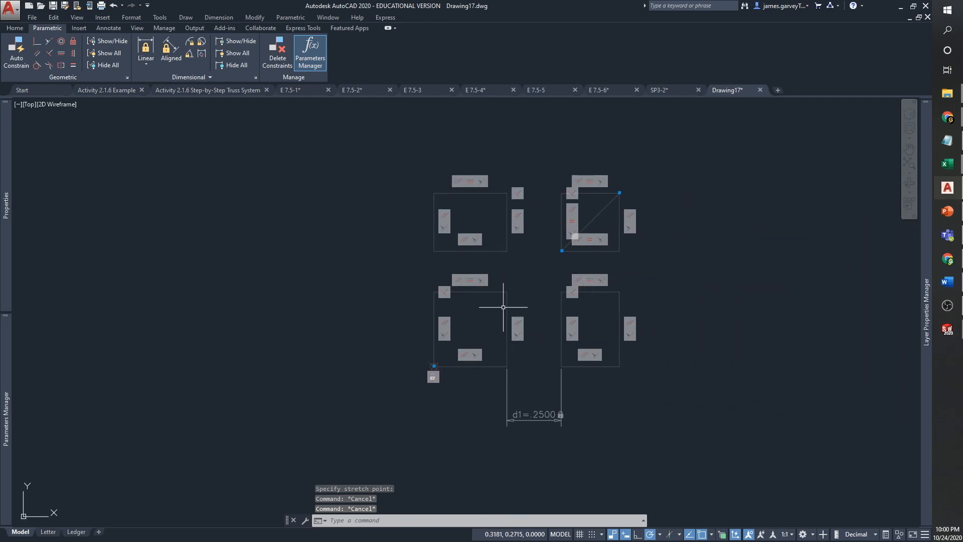
pyautogui.write('l')
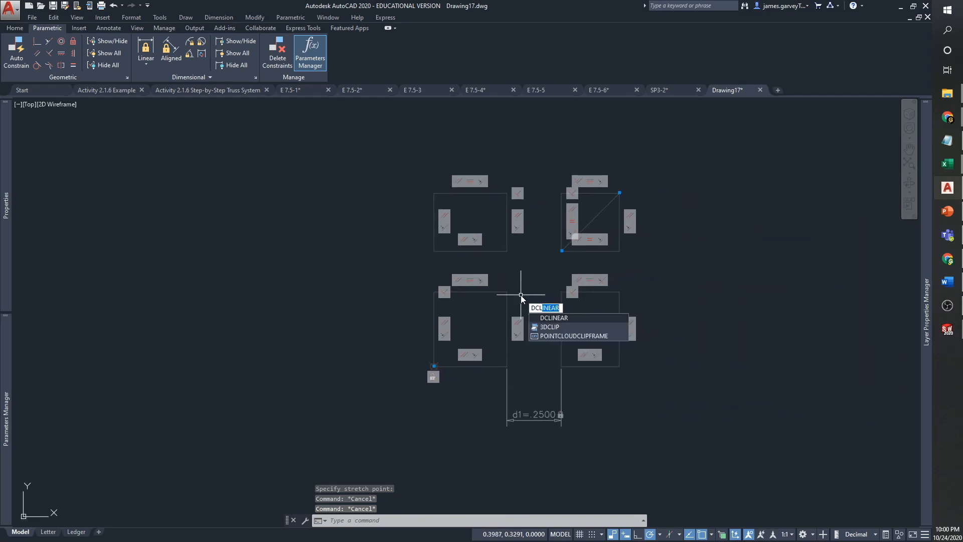
pyautogui.press('Return')
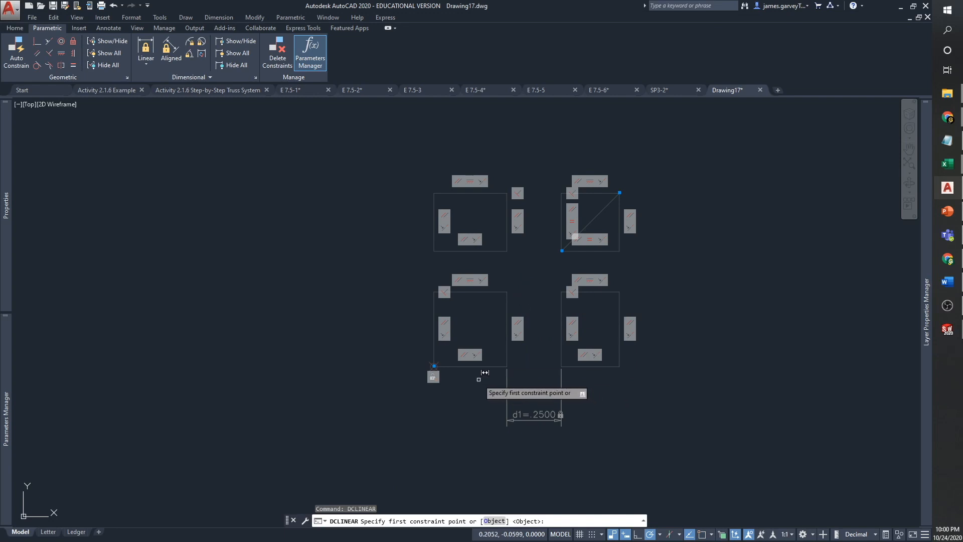
pyautogui.click(434, 366)
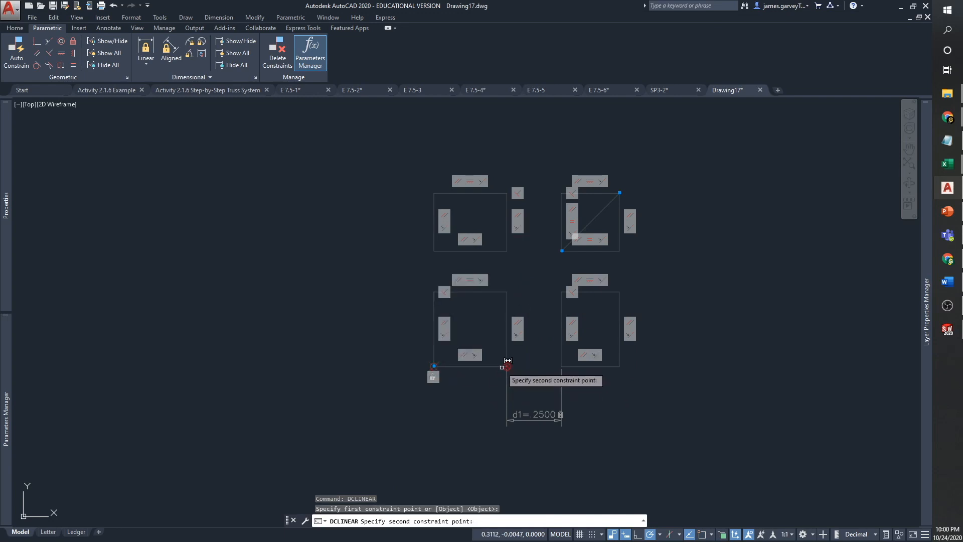
pyautogui.click(506, 366)
pyautogui.click(480, 405)
pyautogui.press('Return')
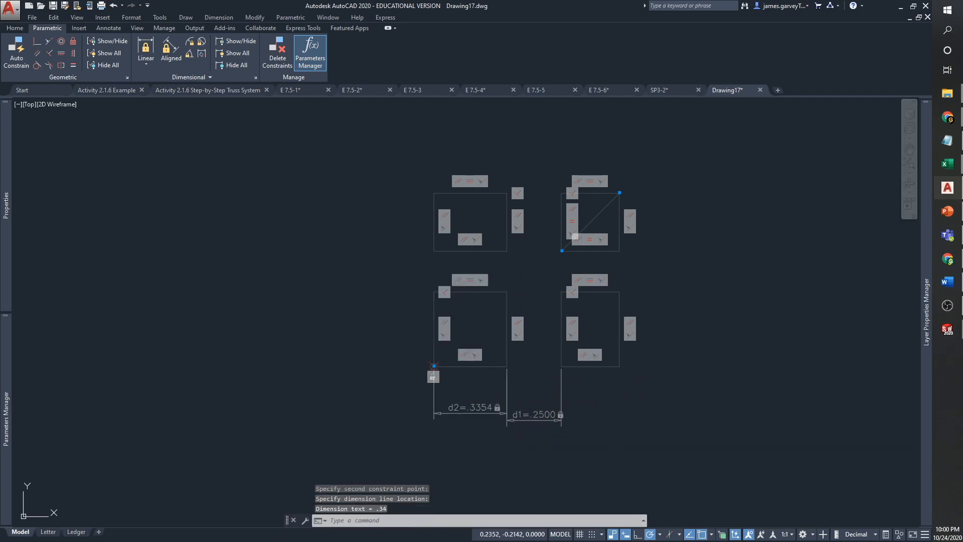
# Add a vertical linear dimensional constraint of .5 to the left edge of the lower-left rectangle
pyautogui.press('Return')
pyautogui.click(434, 366)
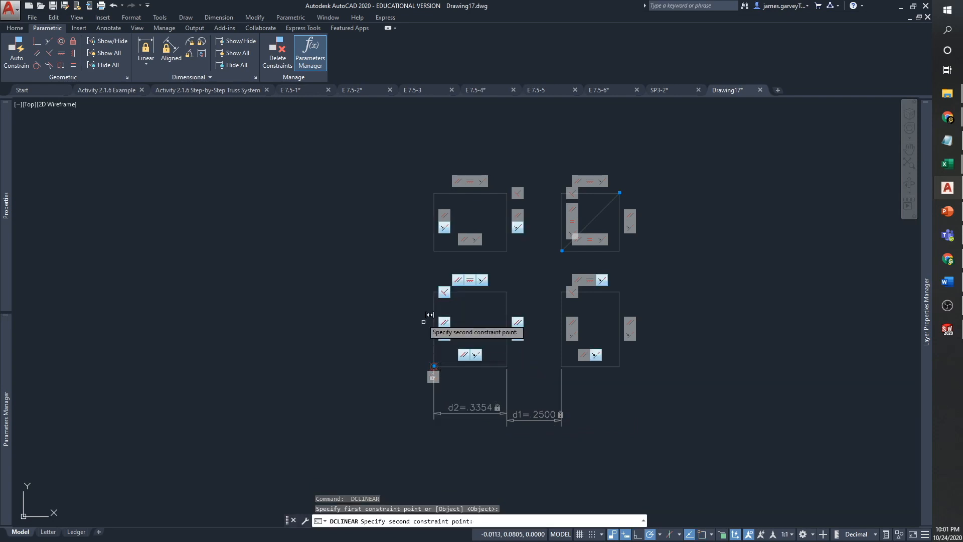
pyautogui.click(434, 292)
pyautogui.click(393, 329)
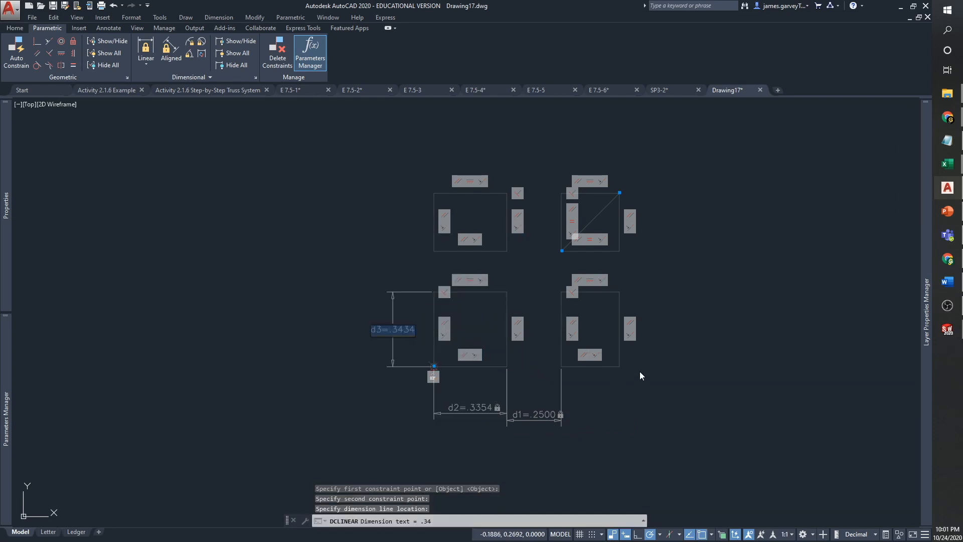
pyautogui.write('.5')
pyautogui.press('Return')
pyautogui.press('Escape')
# Set the width constraint of the lower-left rectangle to .5
pyautogui.doubleClick(479, 409)
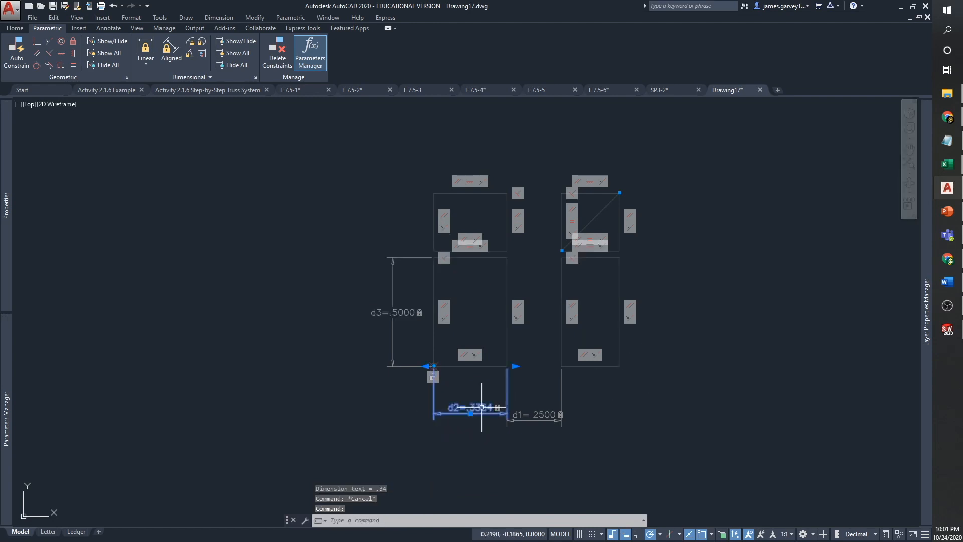
pyautogui.write('.5')
pyautogui.press('Return')
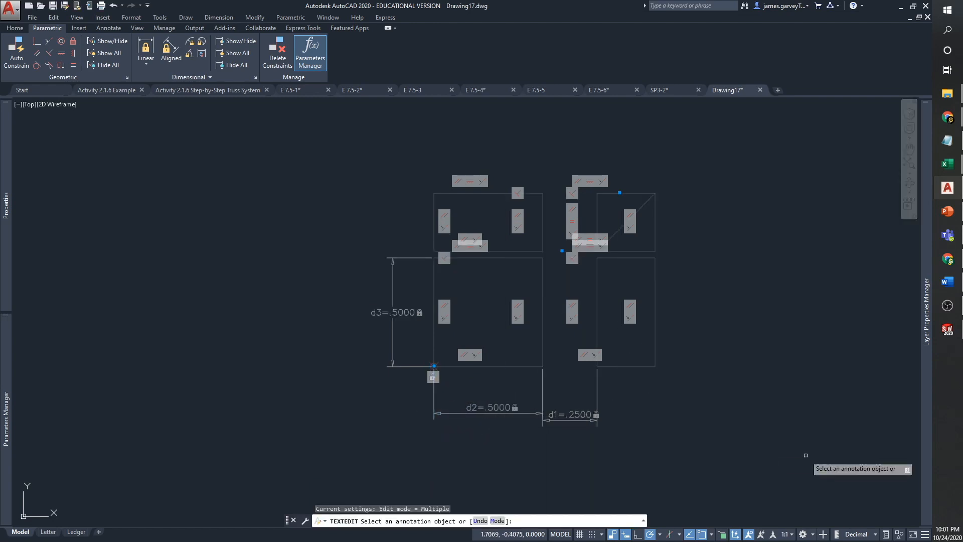
pyautogui.press('Escape')
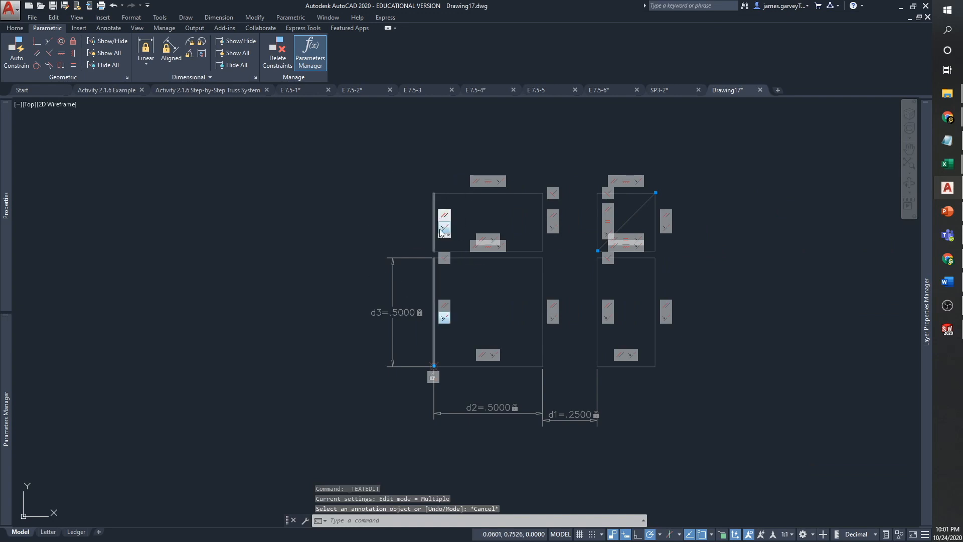
# Add a horizontal linear dimensional constraint of .5 across the bottom edge of the lower-right rectangle
pyautogui.write('dcl')
pyautogui.press('Return')
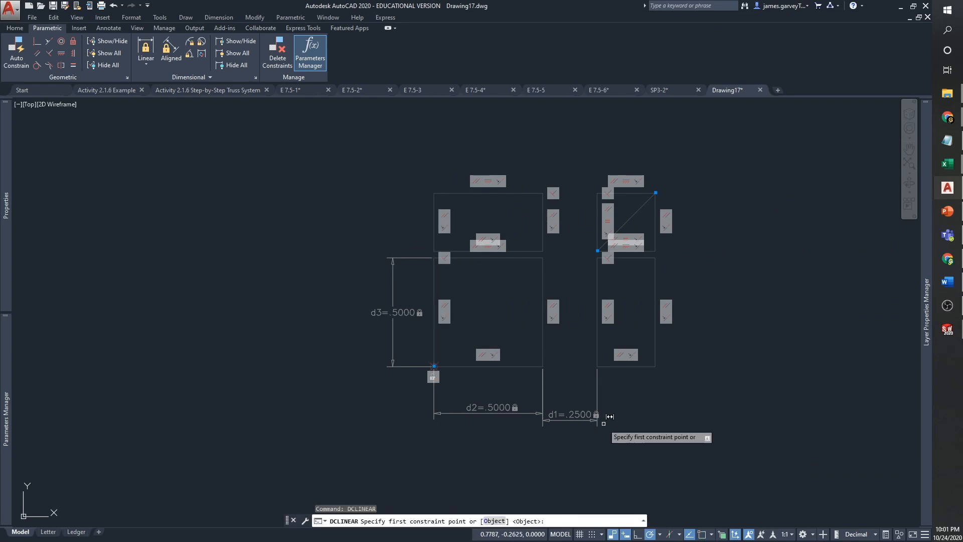
pyautogui.click(597, 366)
pyautogui.click(656, 366)
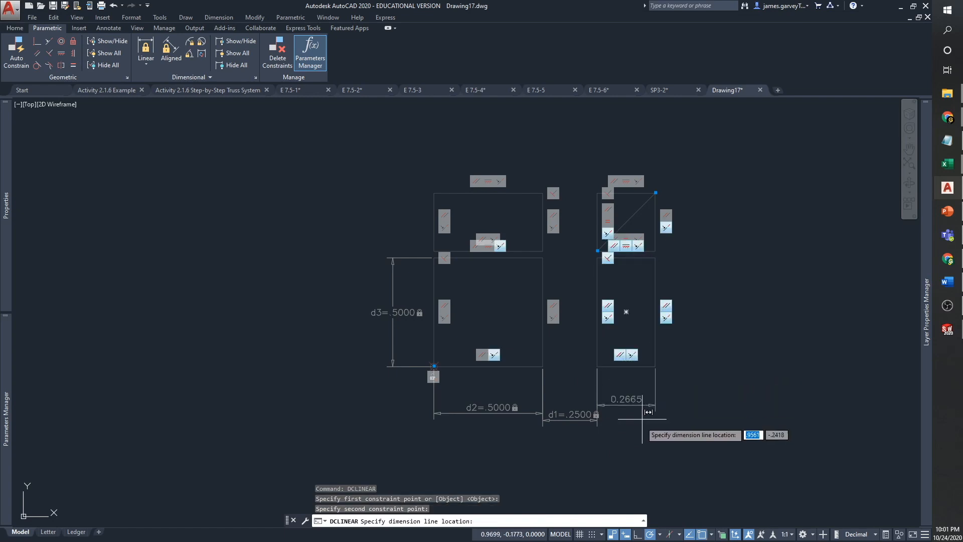
pyautogui.click(642, 418)
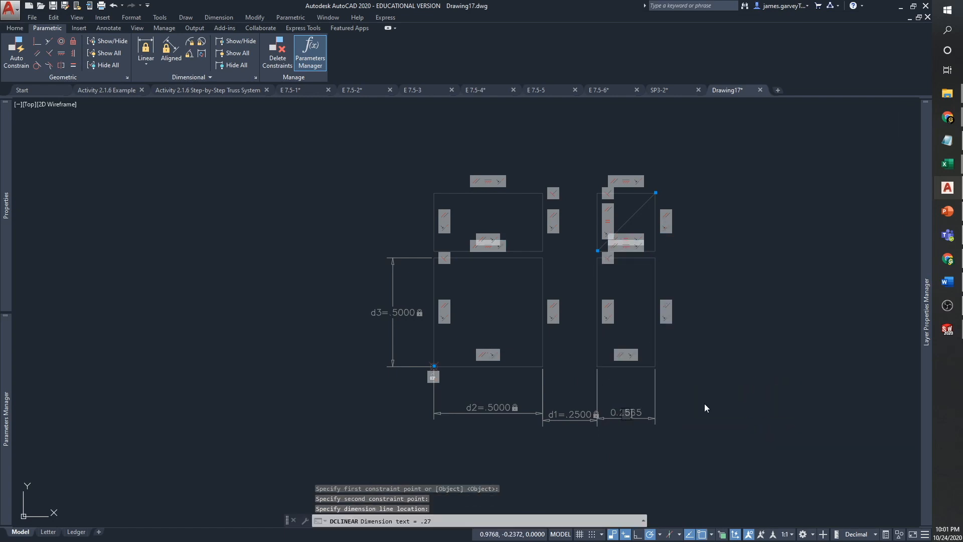
pyautogui.press('Return')
pyautogui.press('Escape')
pyautogui.press('Escape')
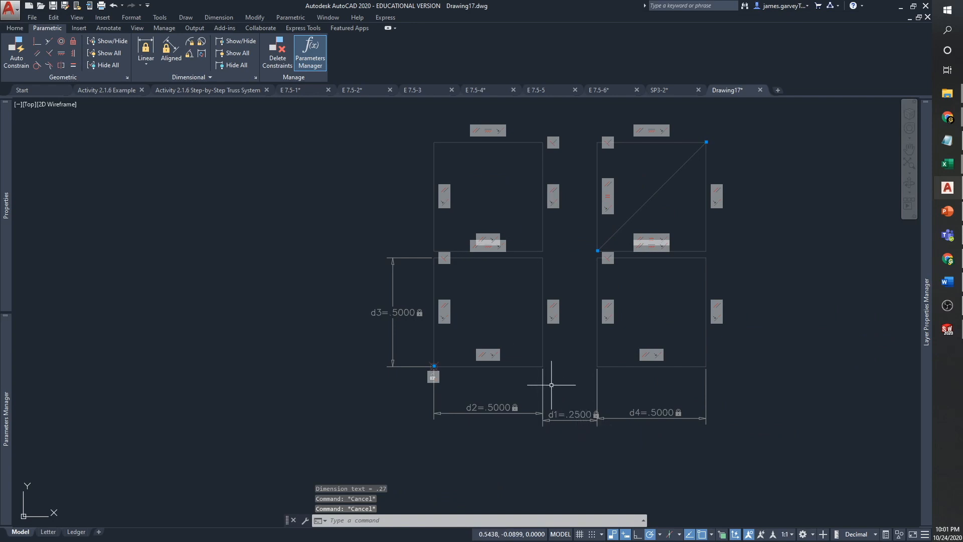
# Add a vertical linear dimensional constraint of .25 for the gap between the lower-left and upper-left rectangles
pyautogui.scroll(3, 527, 254)
pyautogui.write('dcl')
pyautogui.press('Return')
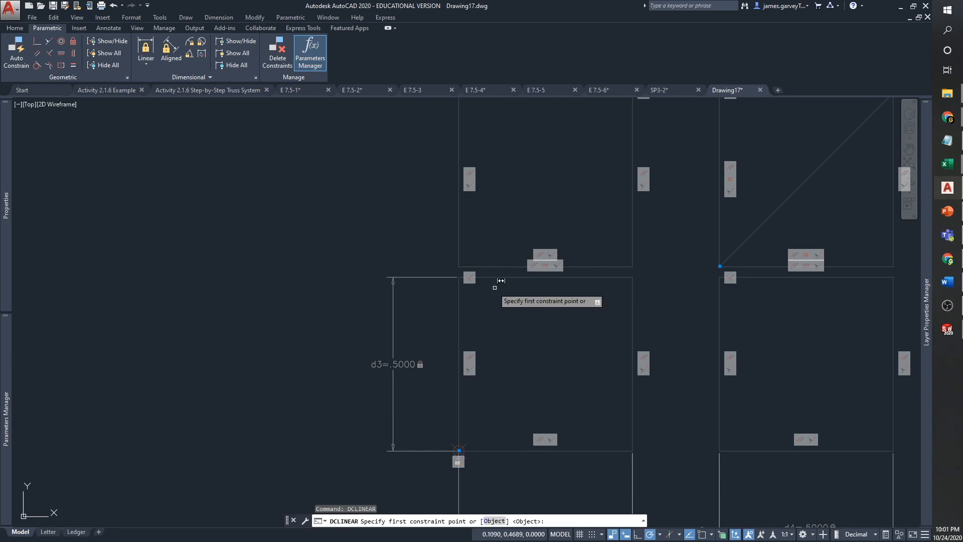
pyautogui.click(459, 277)
pyautogui.click(459, 267)
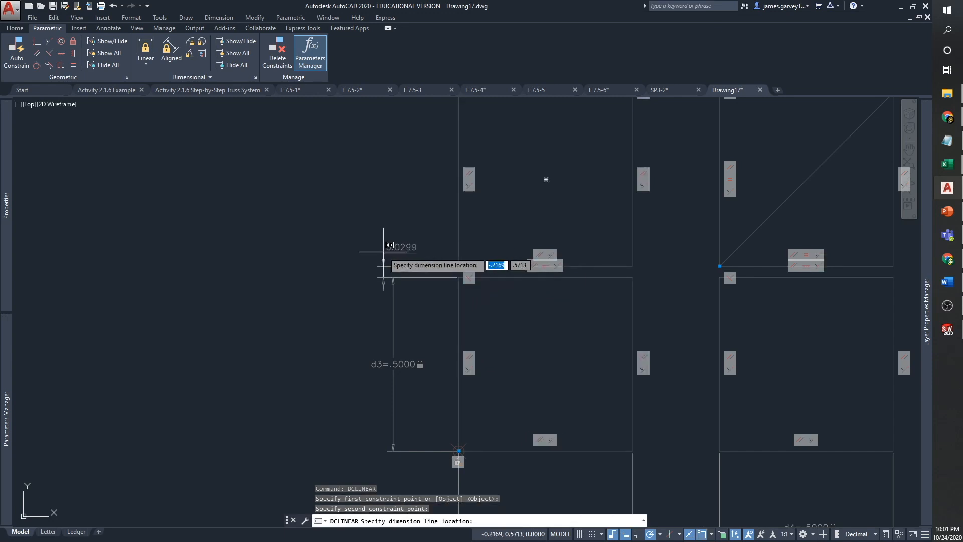
pyautogui.click(384, 252)
pyautogui.write('.25')
pyautogui.press('Return')
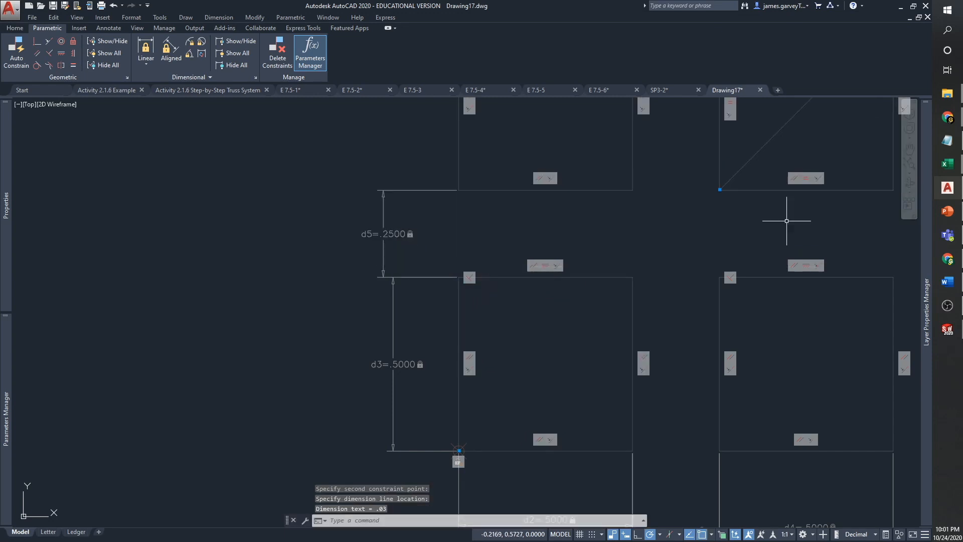
# Open the Parameters Manager and rename d1, the horizontal gap between the lower rectangles, as FtoR
pyautogui.scroll(-4, 841, 248)
pyautogui.moveTo(842, 248); pyautogui.dragTo(544, 296, button='middle')
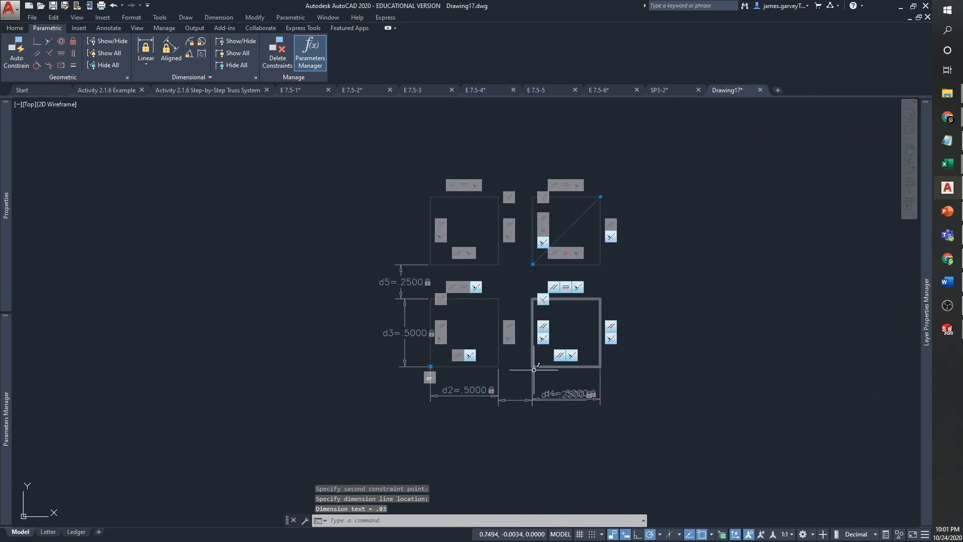
pyautogui.press('Escape')
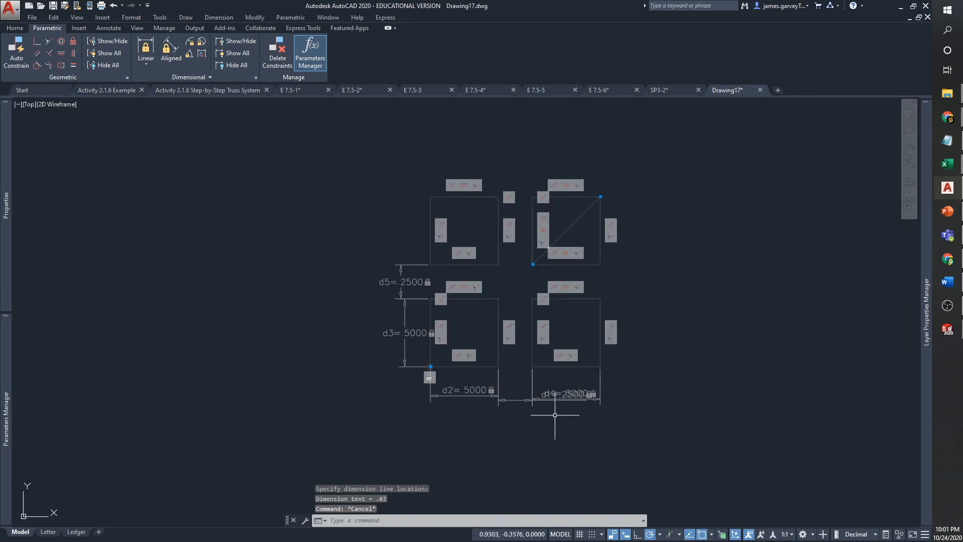
pyautogui.click(441, 386)
pyautogui.click(261, 298)
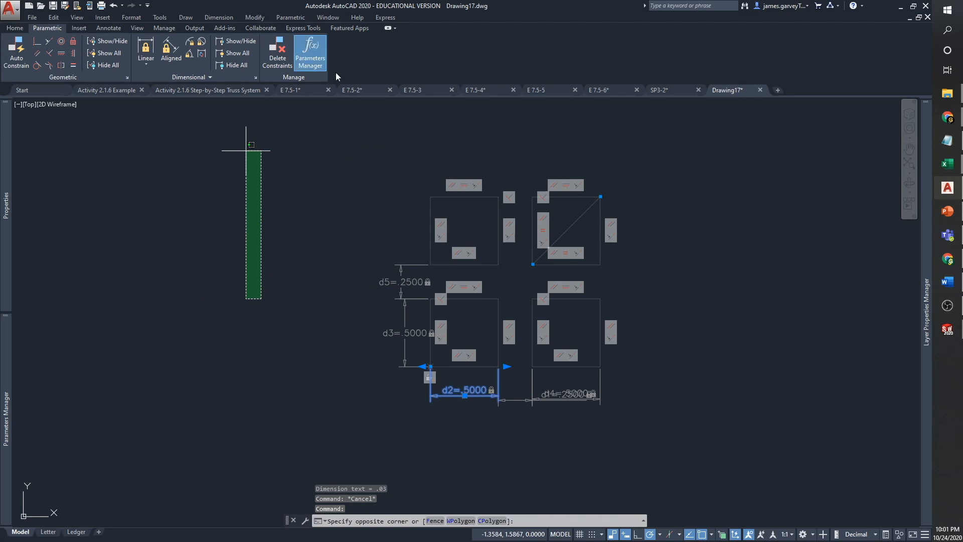
pyautogui.click(306, 60)
pyautogui.click(65, 149)
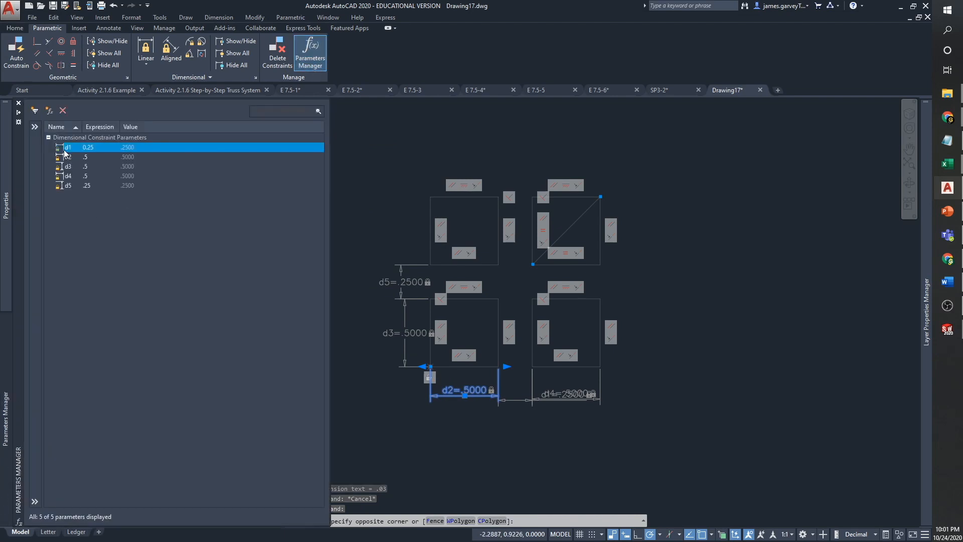
pyautogui.doubleClick(66, 150)
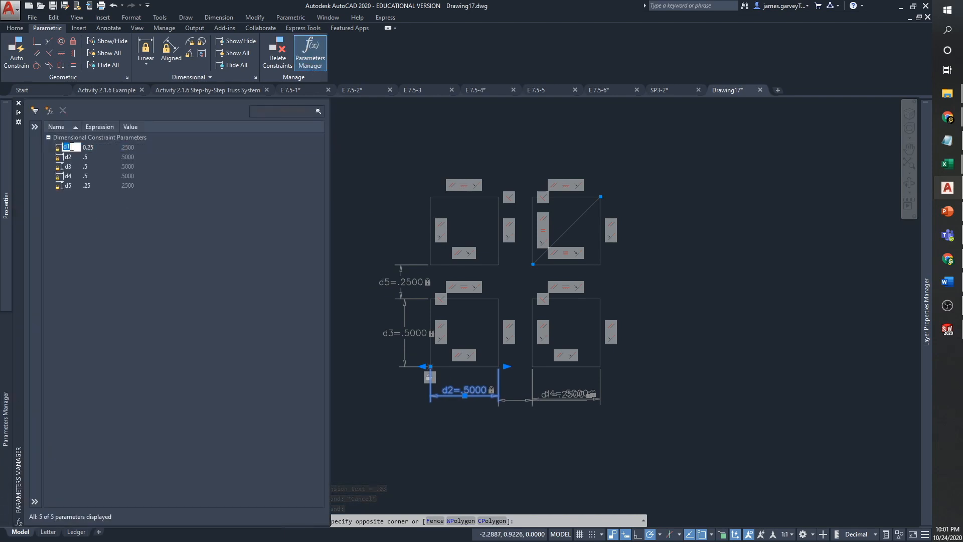
pyautogui.click(112, 241)
pyautogui.doubleClick(65, 147)
pyautogui.click(88, 151)
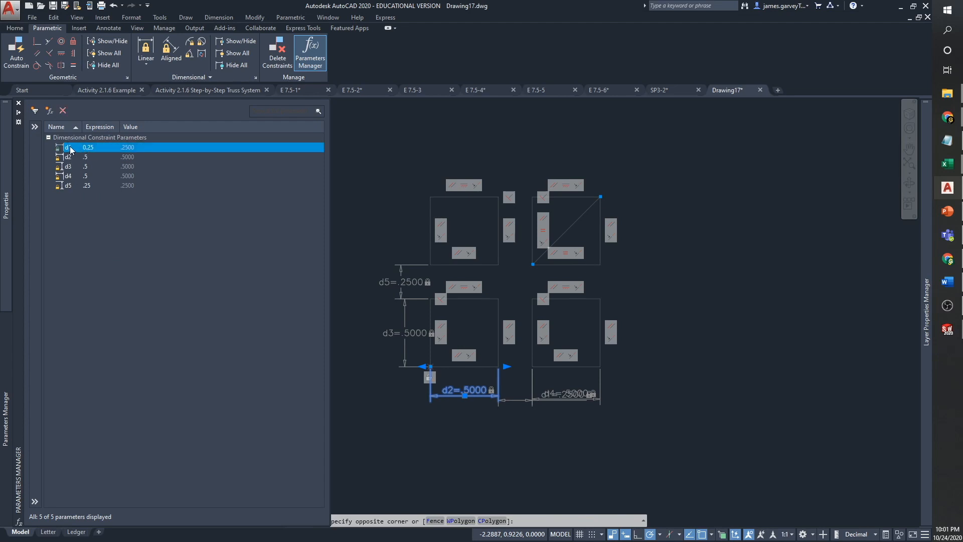
pyautogui.doubleClick(71, 149)
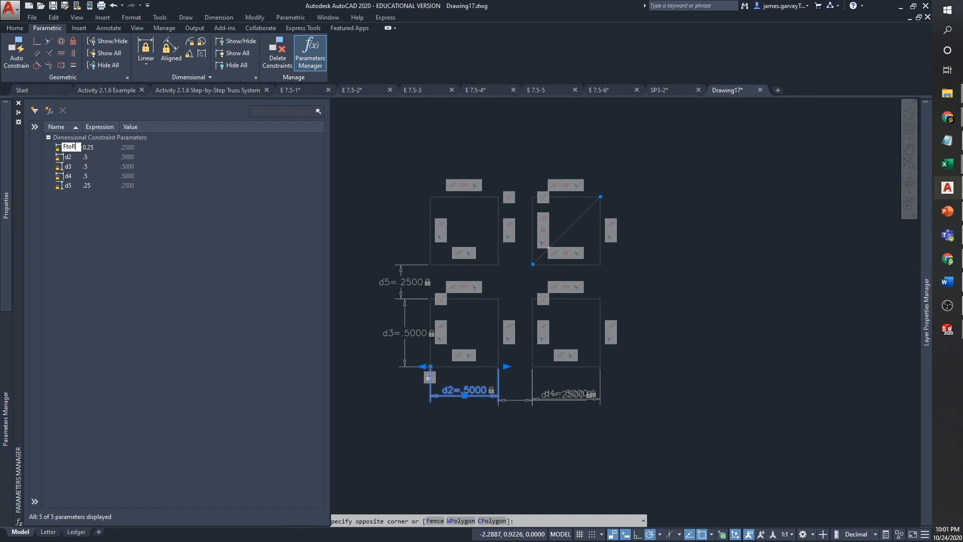
pyautogui.write('FtoR')
pyautogui.press('Return')
# Rename parameter d2, the horizontal dimension of the lower-left rectangle, as Width
pyautogui.click(68, 157)
pyautogui.click(67, 157)
pyautogui.write('Width')
pyautogui.press('Return')
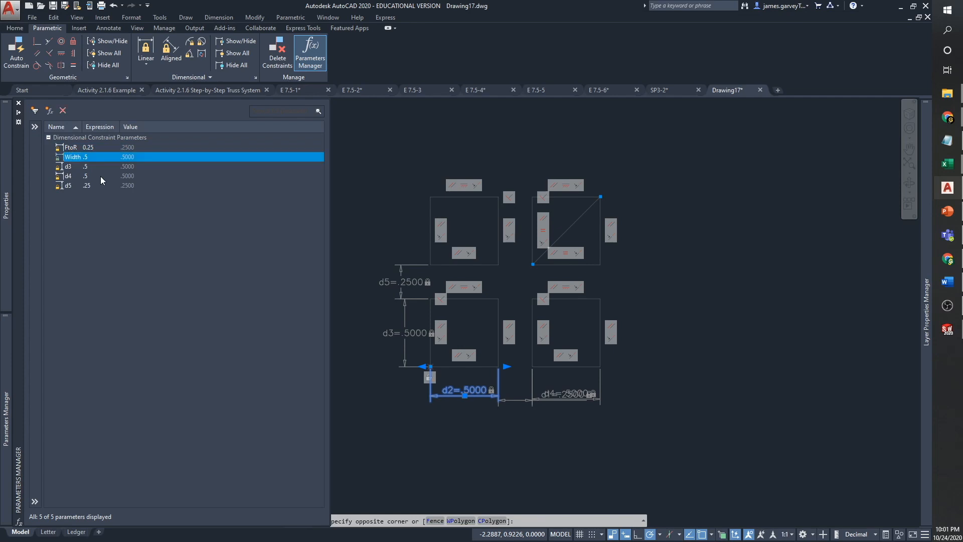
# Rename parameter d3 as Height and widen the Name column so the full parameter name fits
pyautogui.moveTo(3, 307)
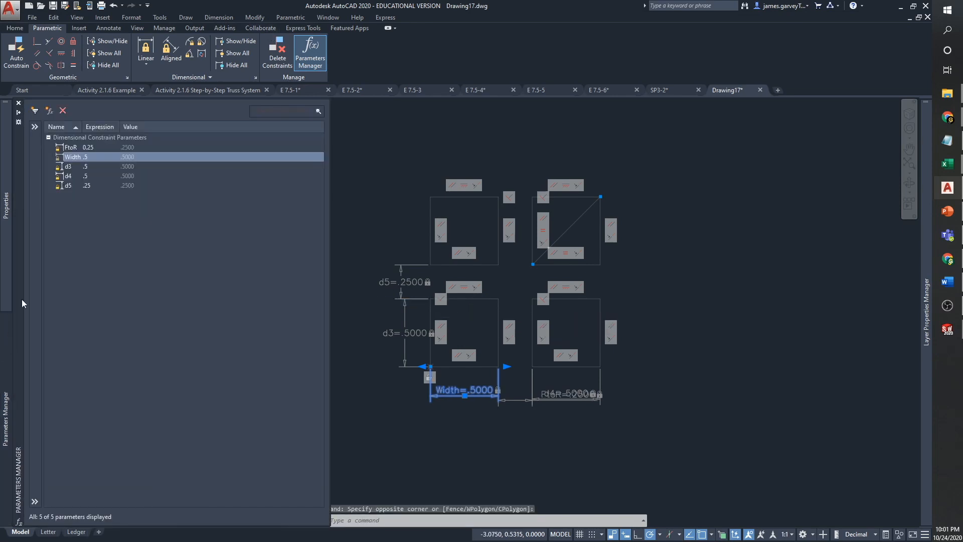
pyautogui.doubleClick(70, 167)
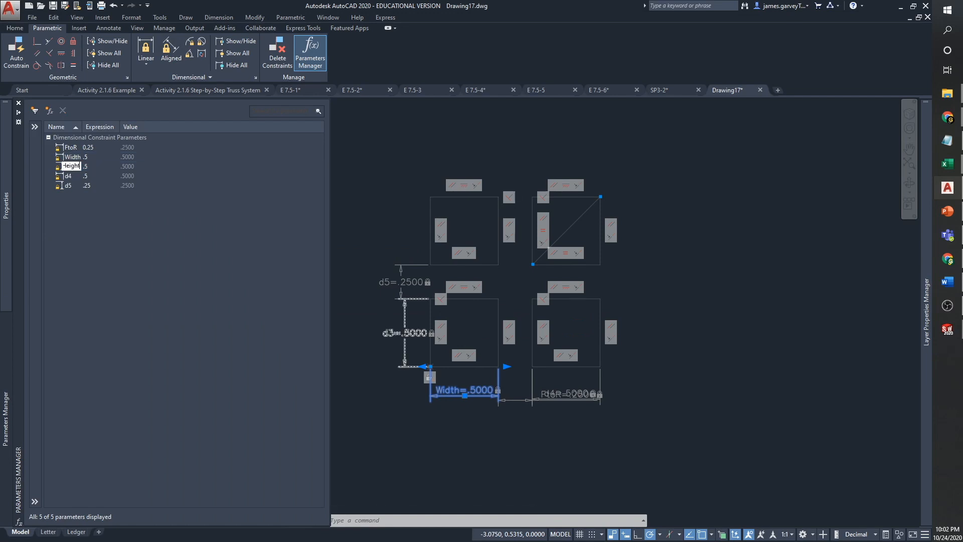
pyautogui.write('Height')
pyautogui.press('Return')
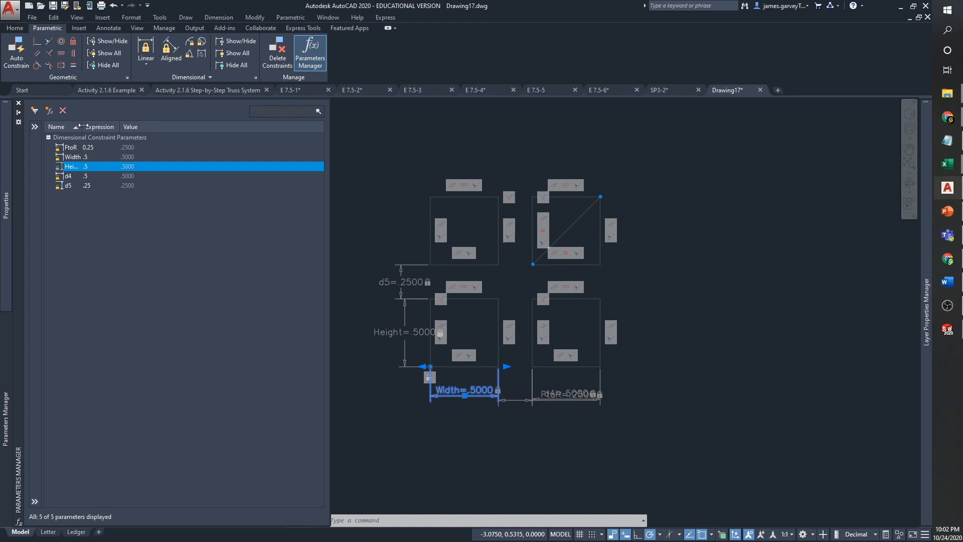
pyautogui.moveTo(83, 127); pyautogui.dragTo(112, 130)
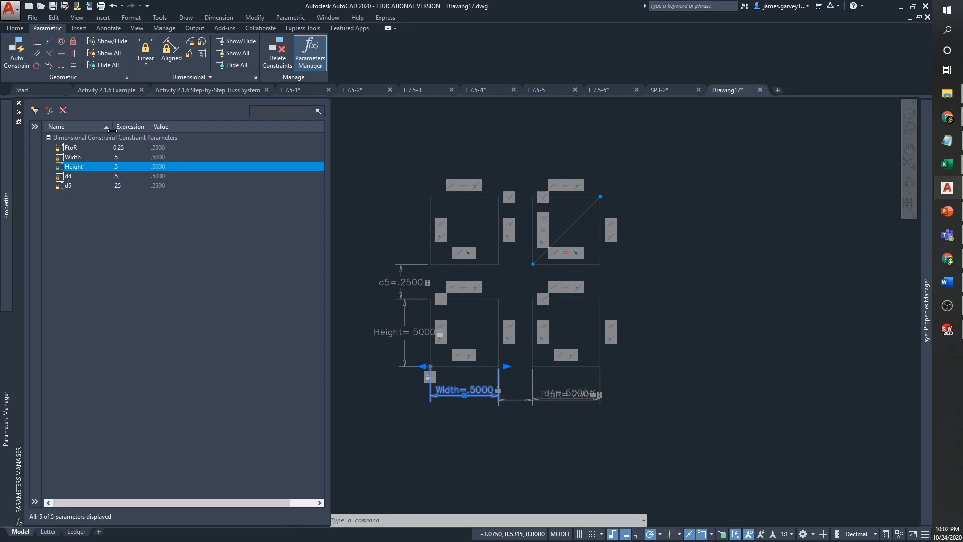
# Rename parameter d4 as Depth and parameter d5, the vertical gap between the rectangles, as FtoT
pyautogui.doubleClick(68, 176)
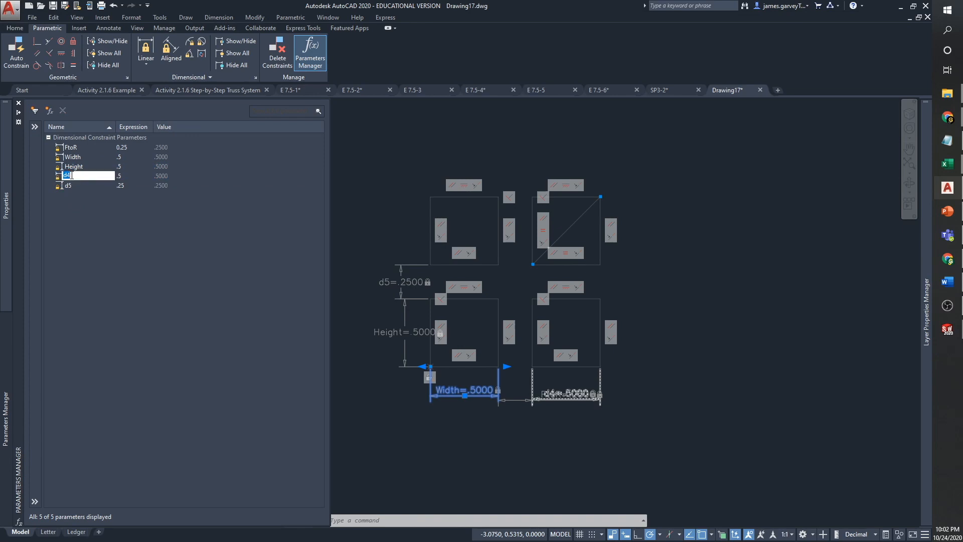
pyautogui.write('Depth')
pyautogui.press('Return')
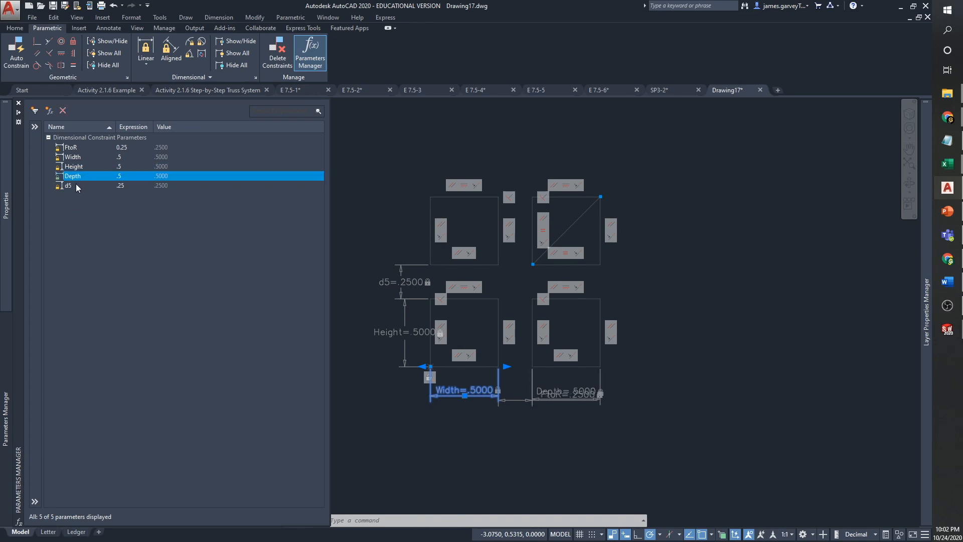
pyautogui.doubleClick(71, 185)
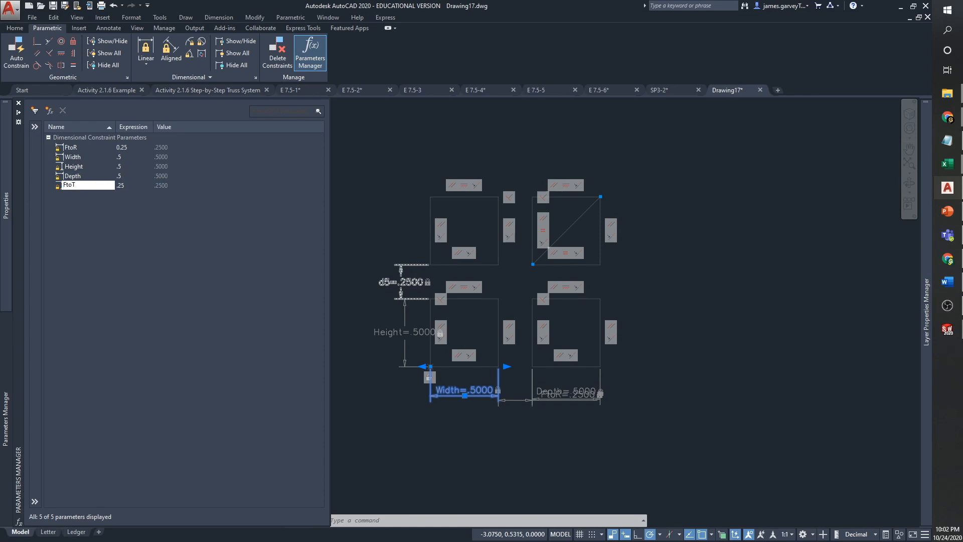
pyautogui.press('Return')
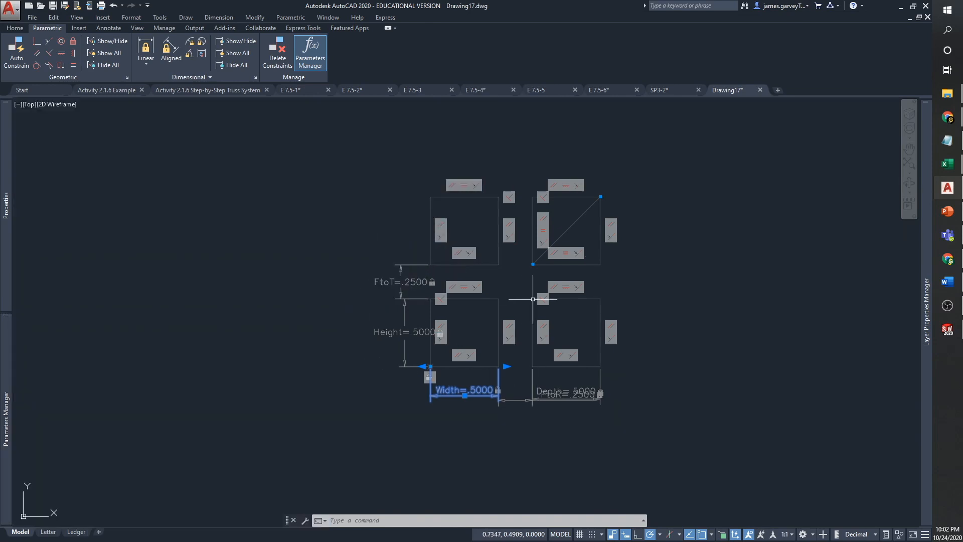
# Clear the selection of the Width dimensional constraint below the lower rectangles
pyautogui.click(700, 354)
pyautogui.press('Escape')
pyautogui.press('Escape')
pyautogui.press('Escape')
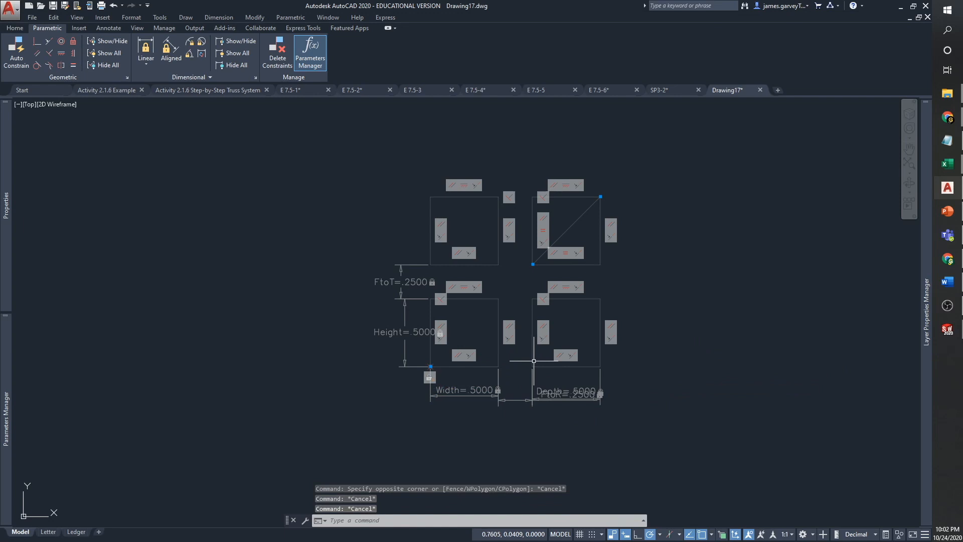
# Start saving the drawing as an AutoCAD Drawing Template (*.dwt), then cancel without saving
pyautogui.click(64, 6)
pyautogui.click(586, 373)
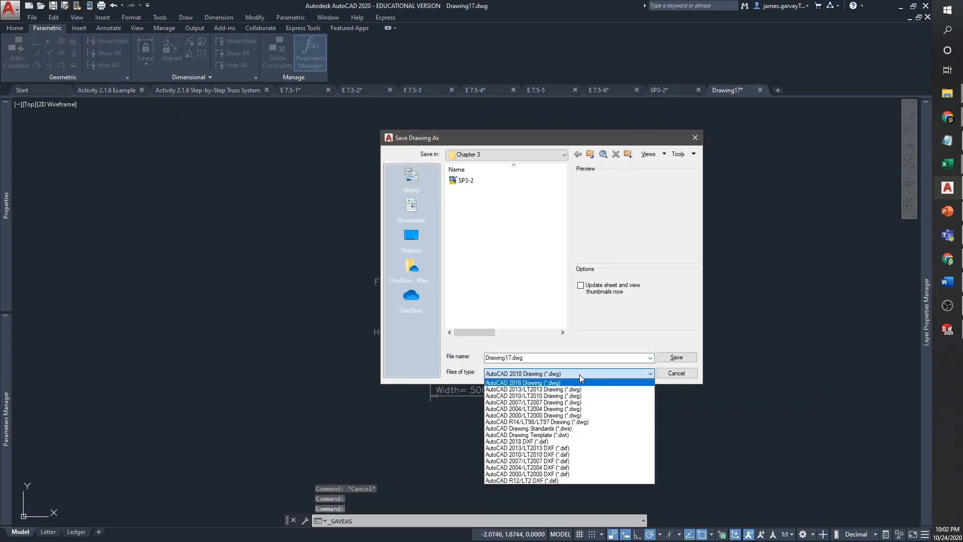
pyautogui.click(555, 435)
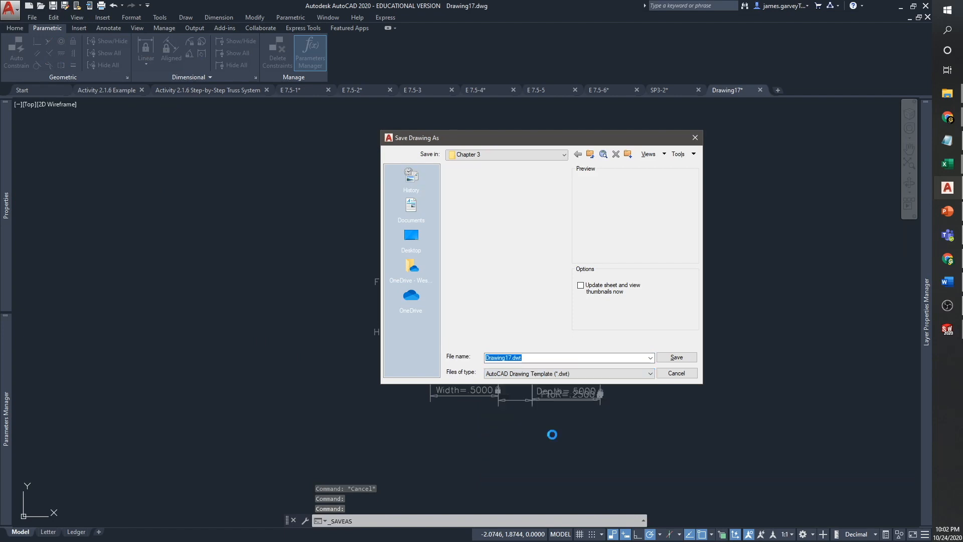
pyautogui.scroll(-1, 498, 300)
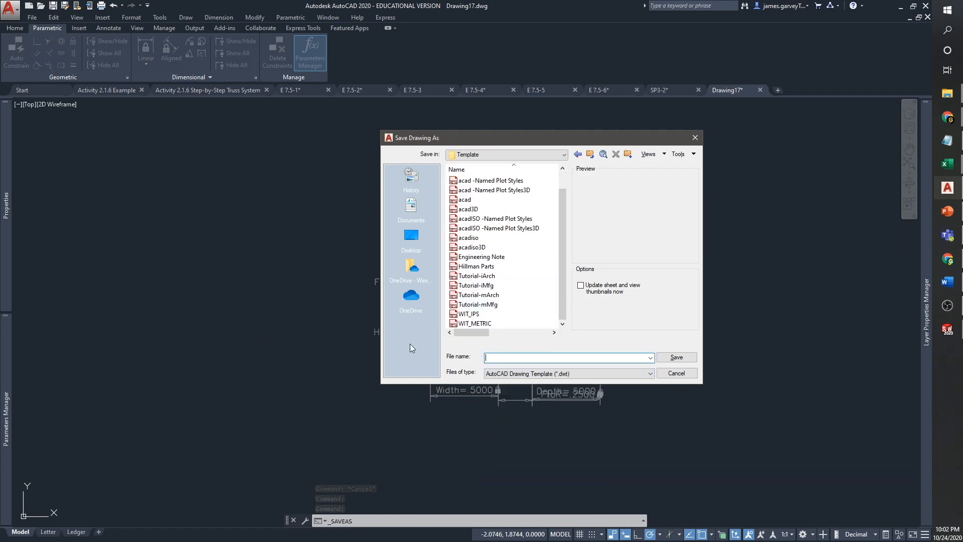
pyautogui.click(677, 373)
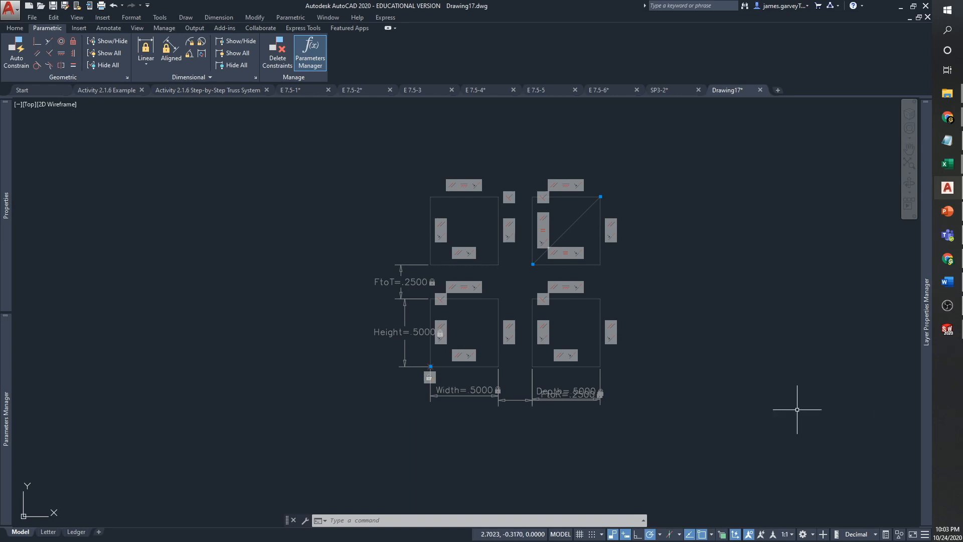
# Close Drawing17 without saving it and set the Height parameter in the SP3-2 drawing to 1.25
pyautogui.click(761, 90)
pyautogui.click(467, 296)
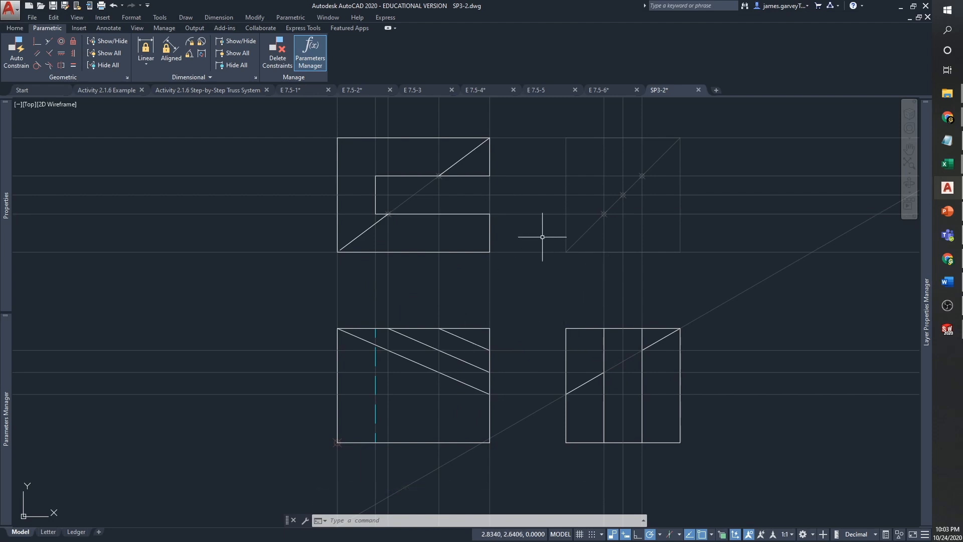
pyautogui.moveTo(4, 408)
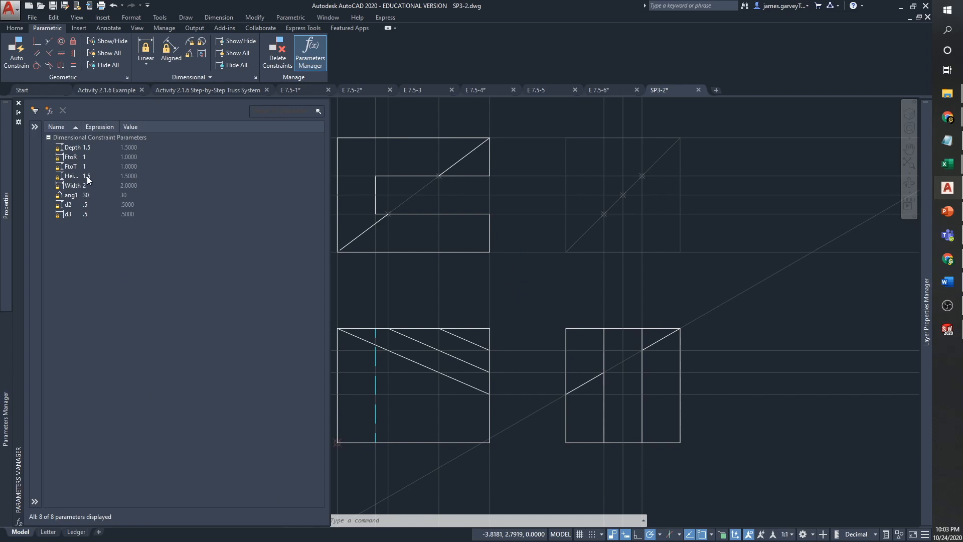
pyautogui.click(85, 178)
pyautogui.click(88, 179)
pyautogui.write('1.25')
pyautogui.press('Return')
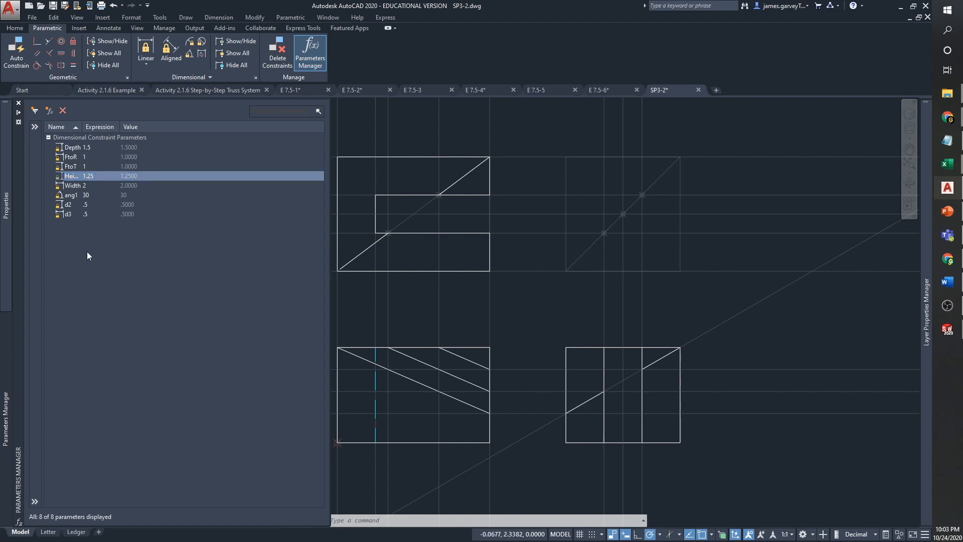
# Set the ang1 angle parameter of the sloped line in the SP3-2 drawing to 35
pyautogui.click(83, 196)
pyautogui.click(84, 196)
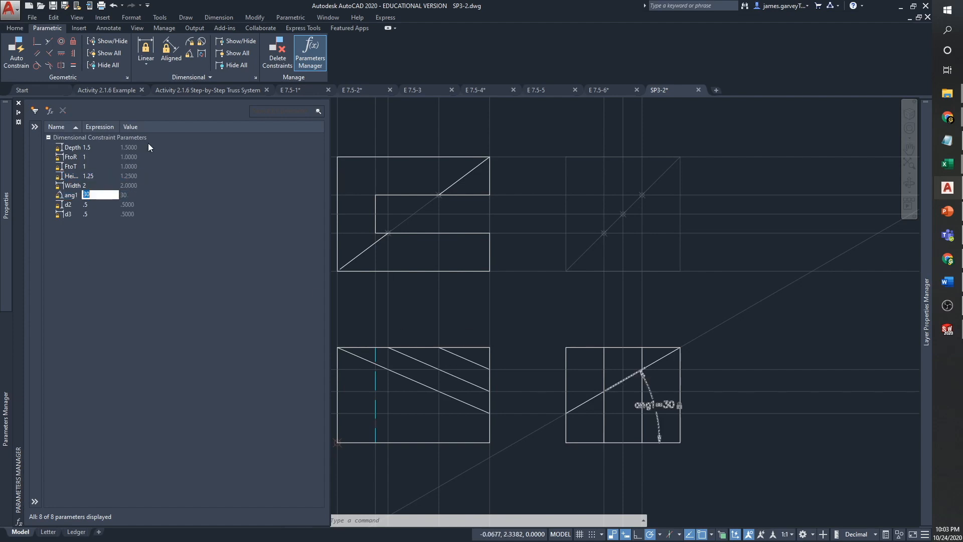
pyautogui.write('35')
pyautogui.press('Return')
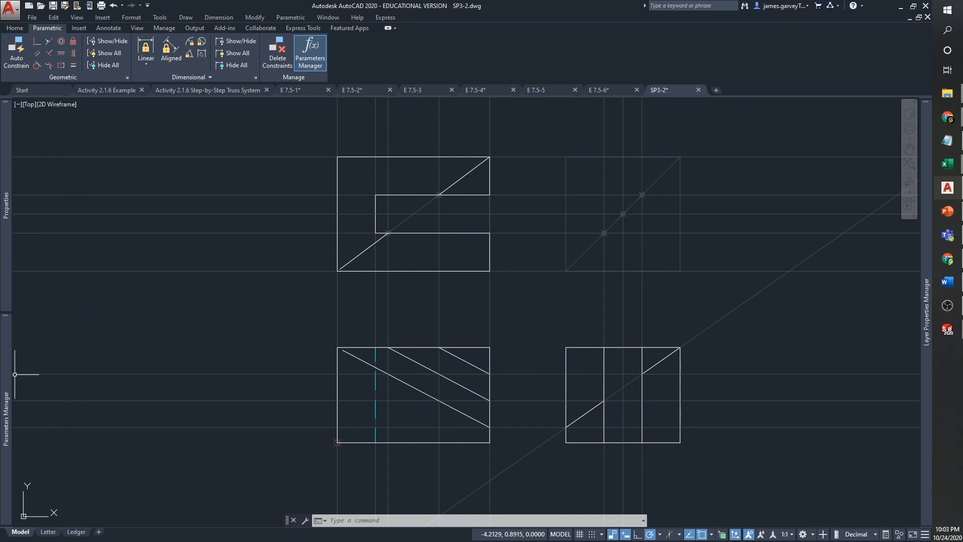
# Set parameter d2, the vertical opening of the slot in the upper view, to .625
pyautogui.moveTo(7, 396)
pyautogui.click(86, 203)
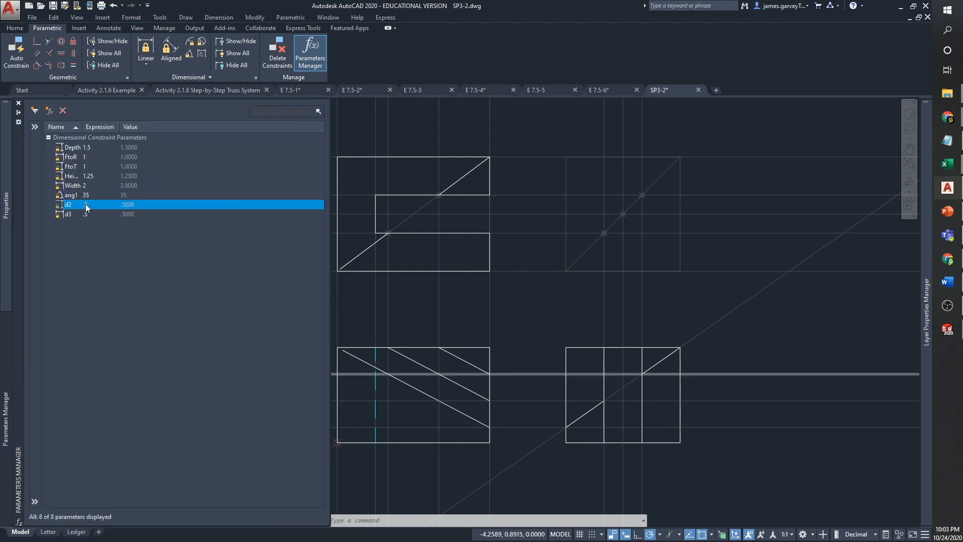
pyautogui.click(87, 204)
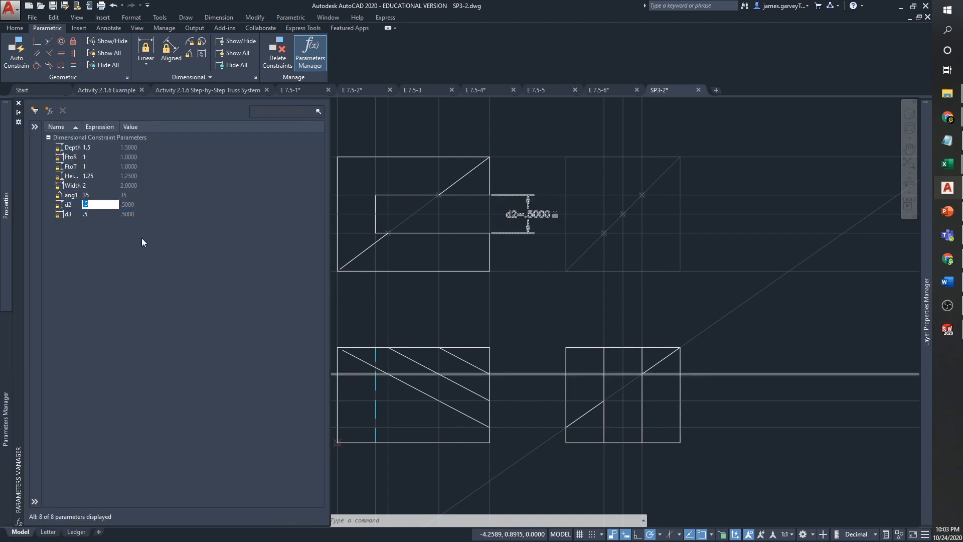
pyautogui.write('.625')
pyautogui.press('Return')
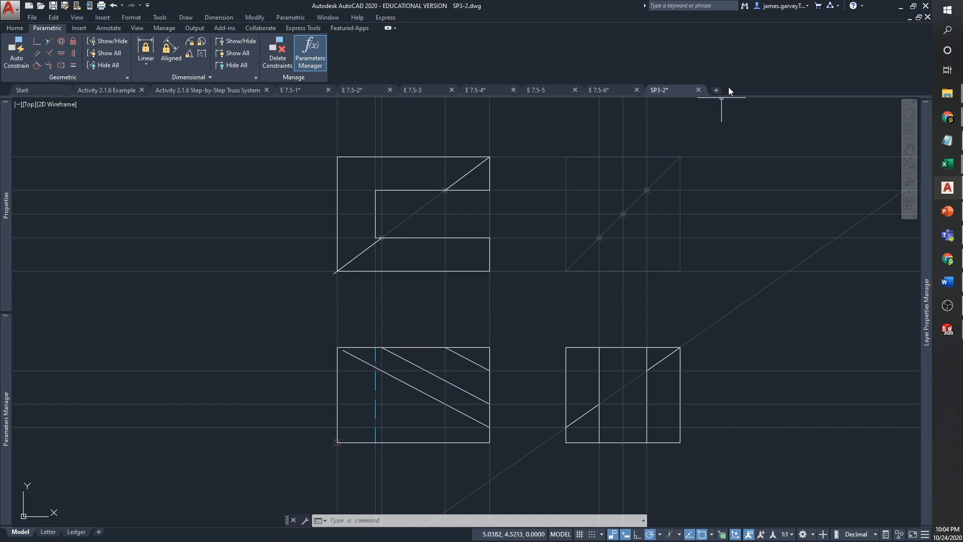
# Create a new drawing from the WIT_METRIC template
pyautogui.click(716, 90)
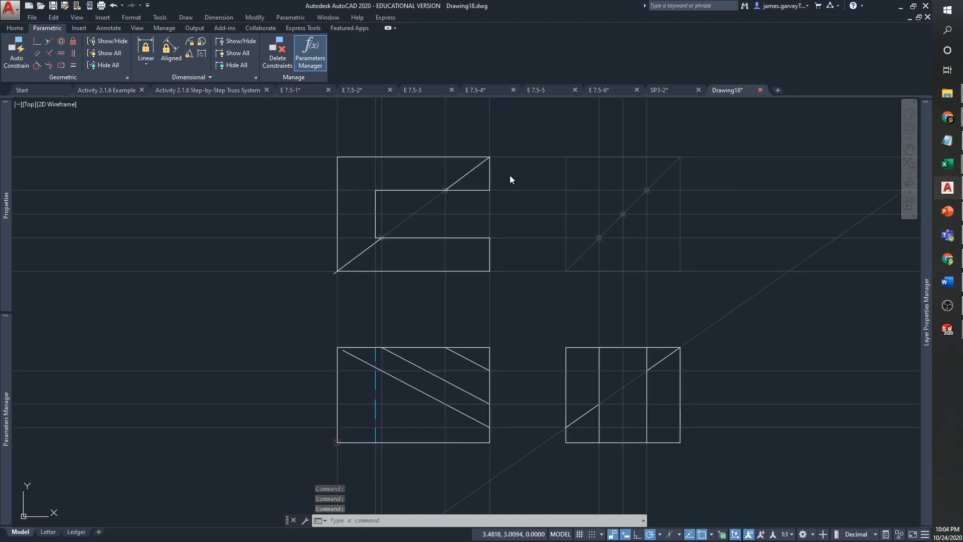
pyautogui.click(28, 6)
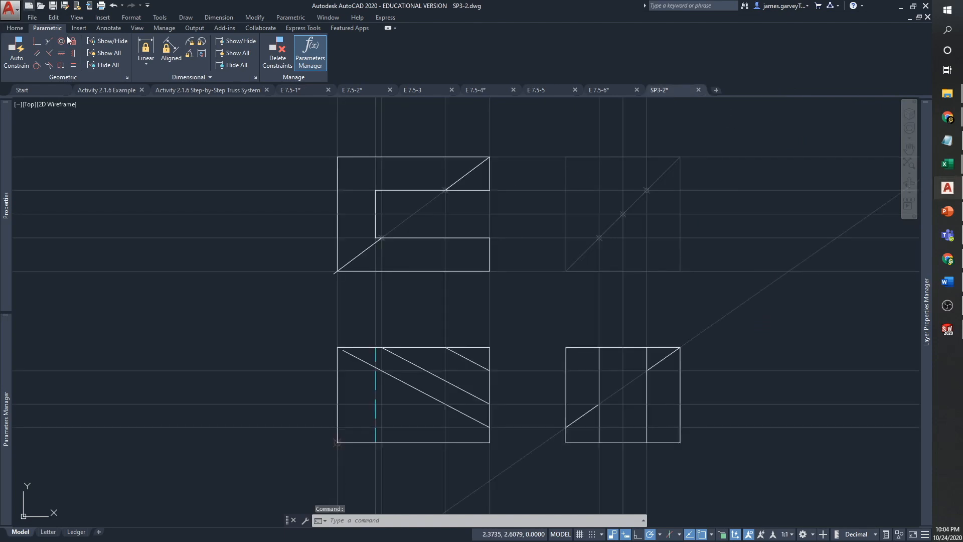
pyautogui.click(360, 277)
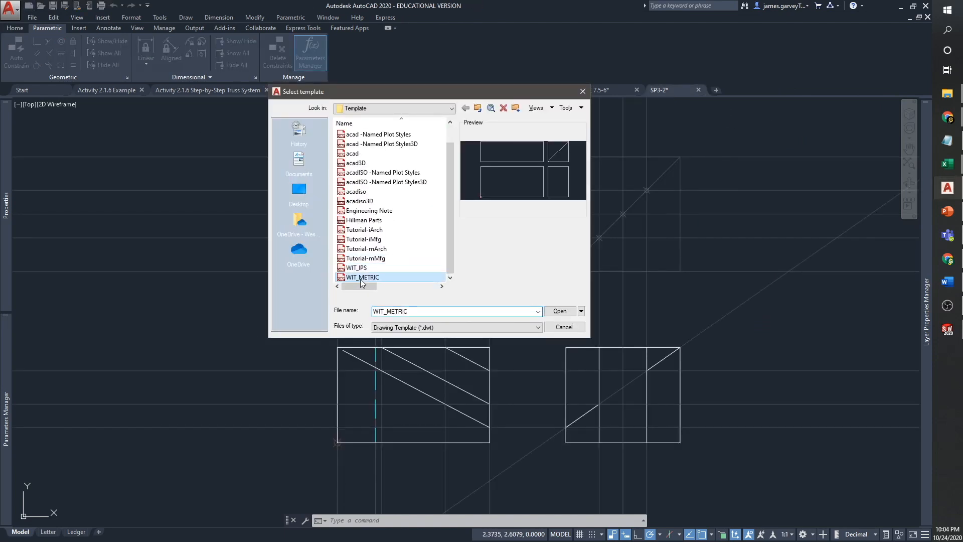
pyautogui.click(558, 311)
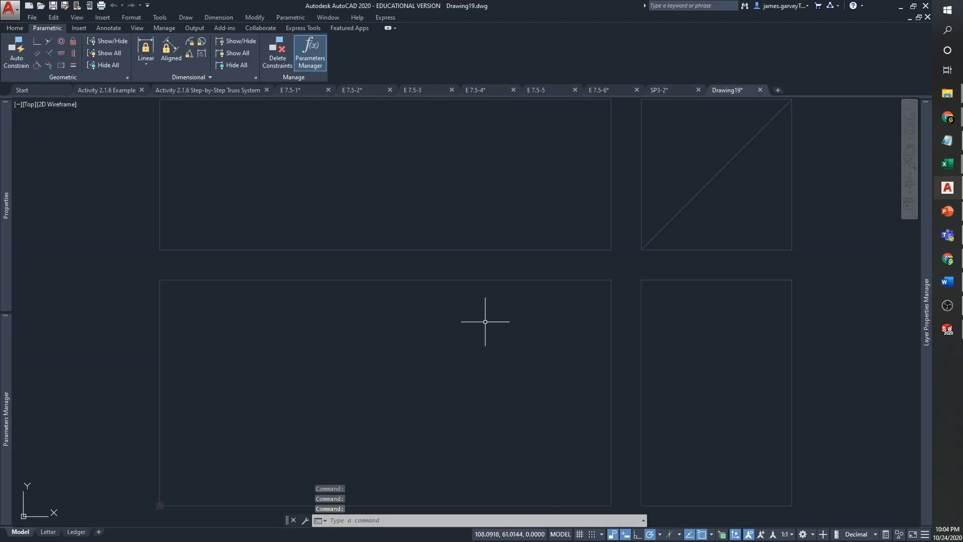
# Set both the Depth and Height parameters of the new metric drawing to 200
pyautogui.moveTo(7, 368)
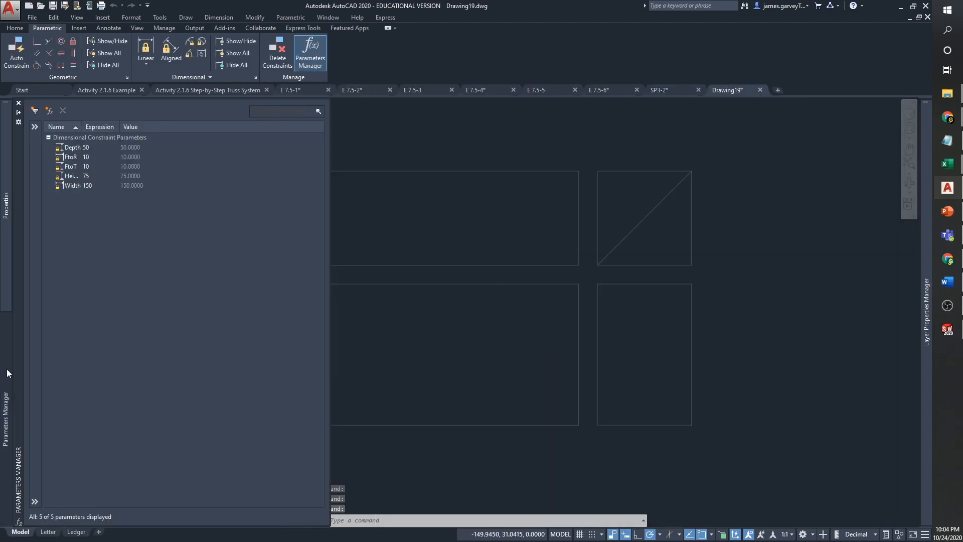
pyautogui.doubleClick(87, 147)
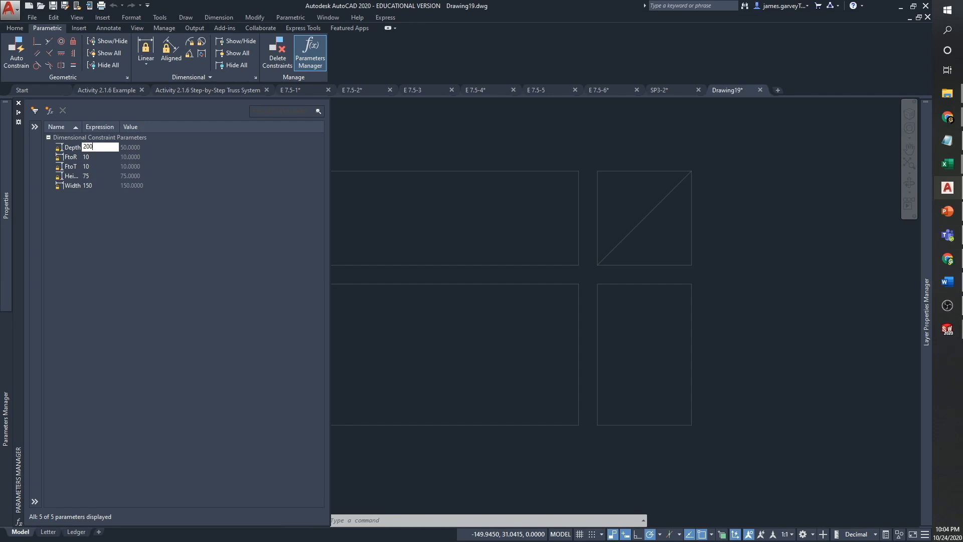
pyautogui.press('Return')
pyautogui.doubleClick(85, 175)
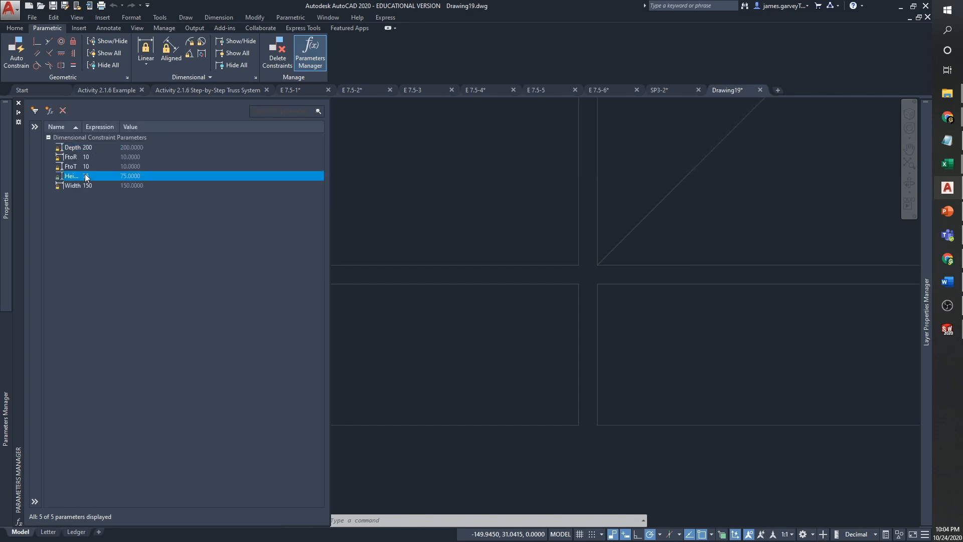
pyautogui.write('200')
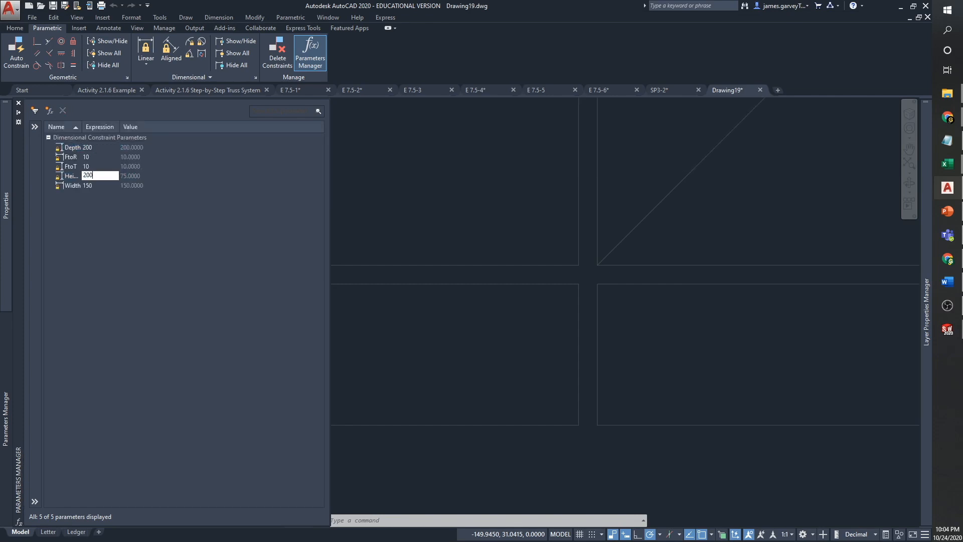
pyautogui.press('Return')
# Set the Width parameter to 400 and bring all four resized rectangles into view
pyautogui.doubleClick(86, 187)
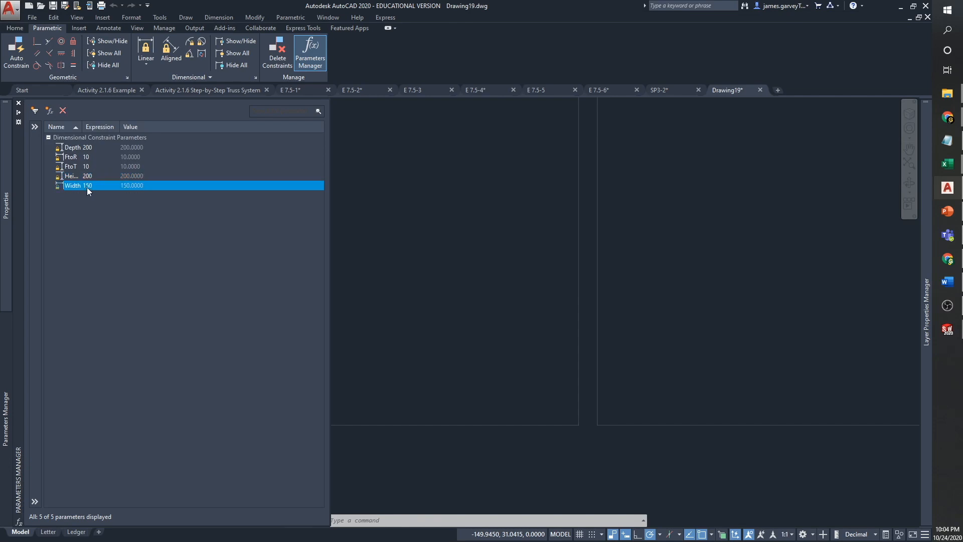
pyautogui.write('40')
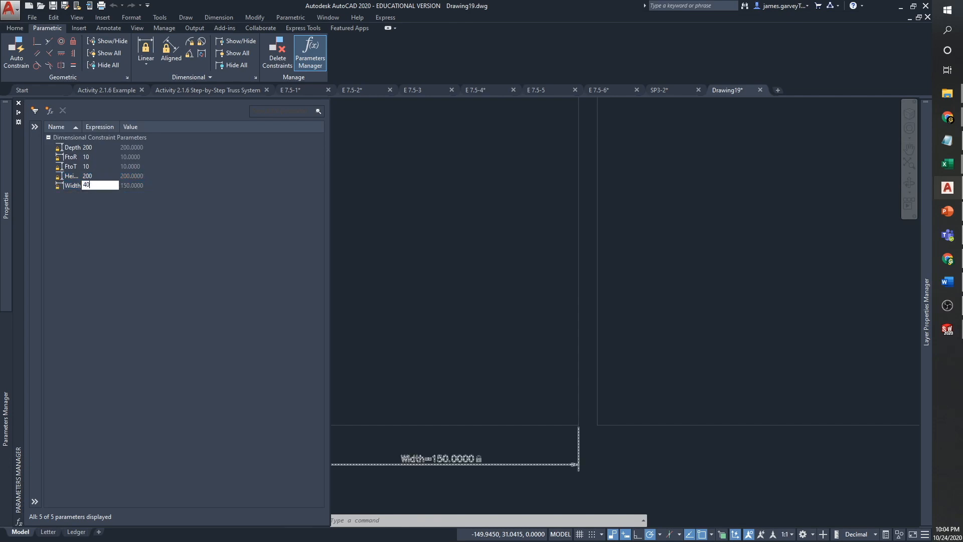
pyautogui.write('0')
pyautogui.press('Return')
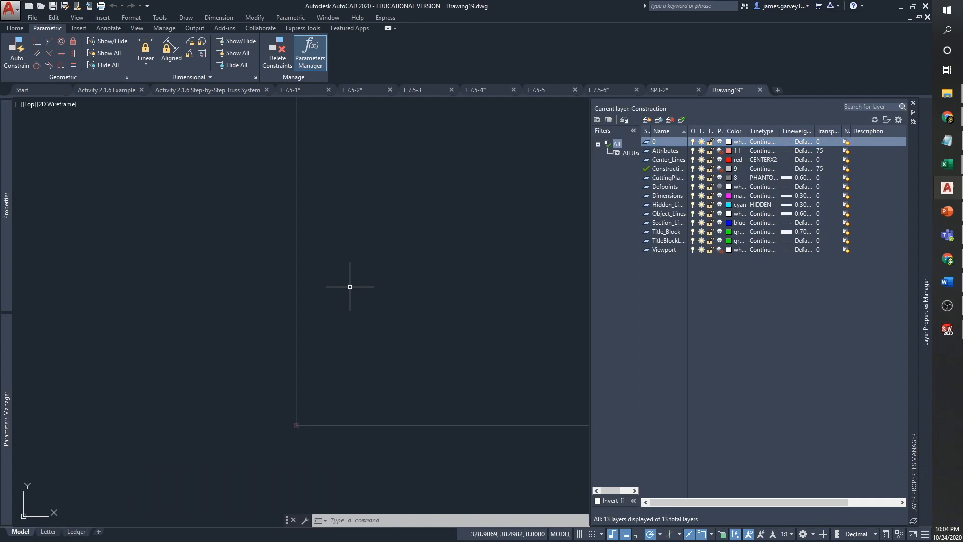
pyautogui.moveTo(368, 309); pyautogui.dragTo(336, 311, button='middle')
pyautogui.scroll(2, 338, 310)
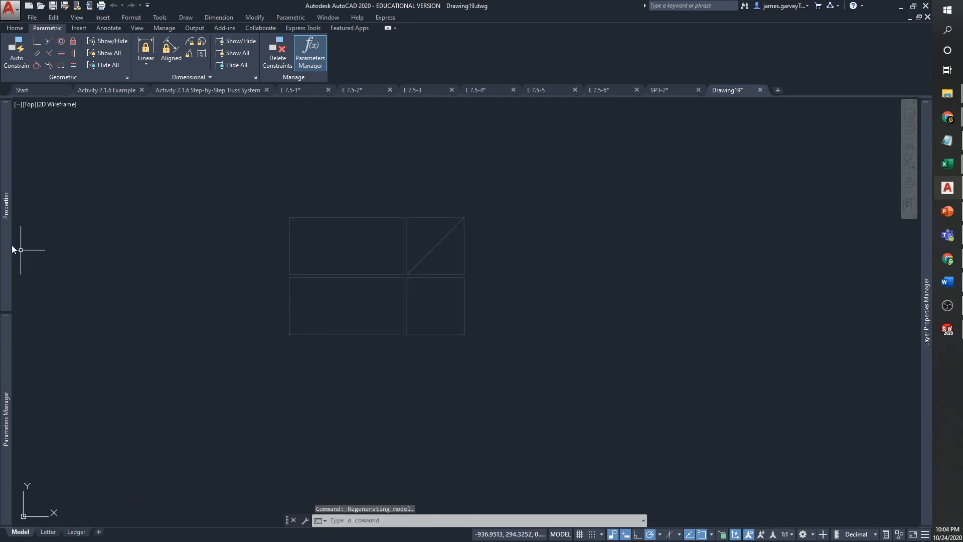
# Set the view-spacing parameters FtoR and FtoT to 30 each
pyautogui.moveTo(4, 360)
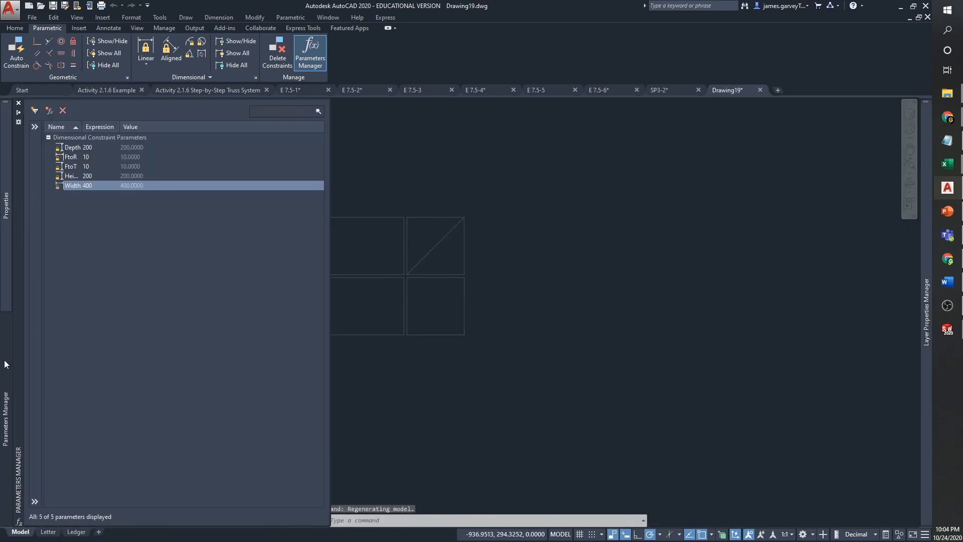
pyautogui.doubleClick(87, 156)
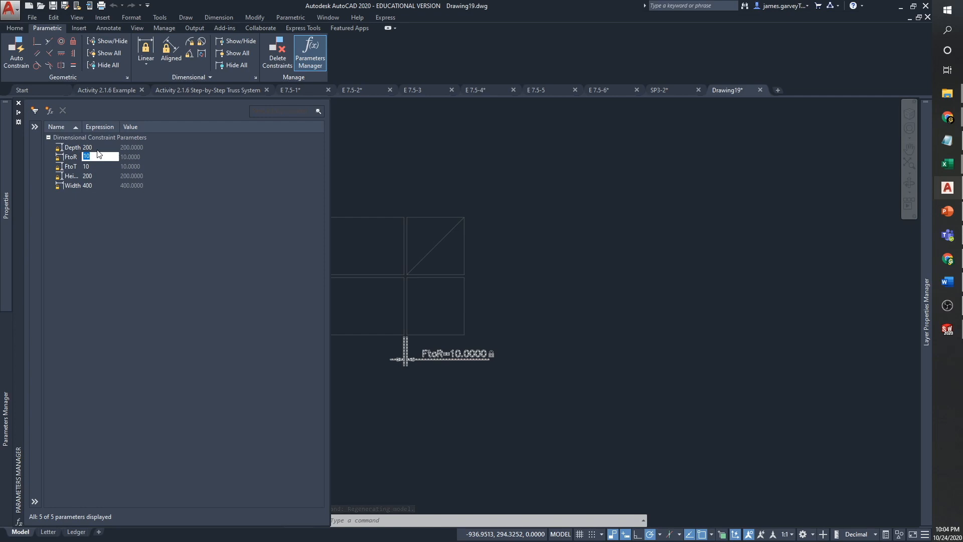
pyautogui.write('30')
pyautogui.press('Return')
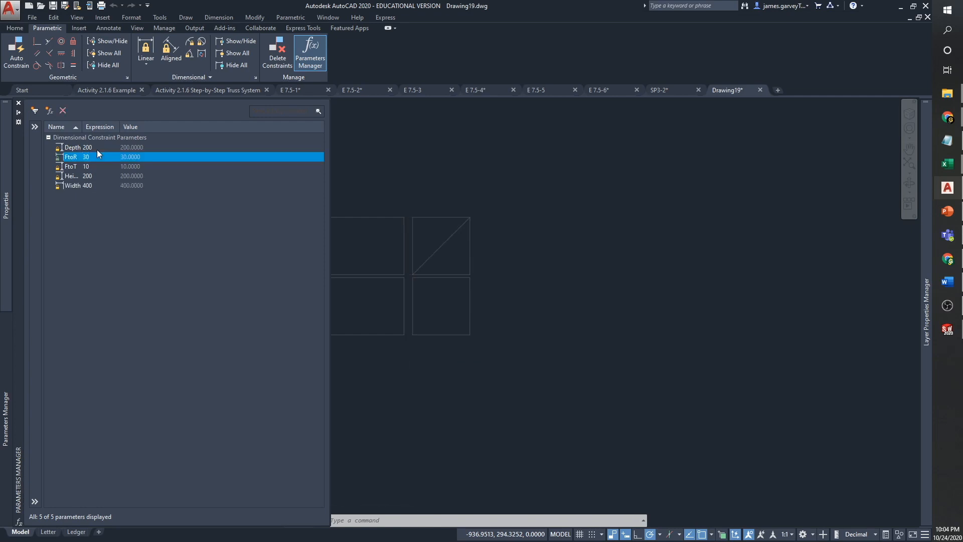
pyautogui.doubleClick(85, 166)
pyautogui.write('30')
pyautogui.press('Return')
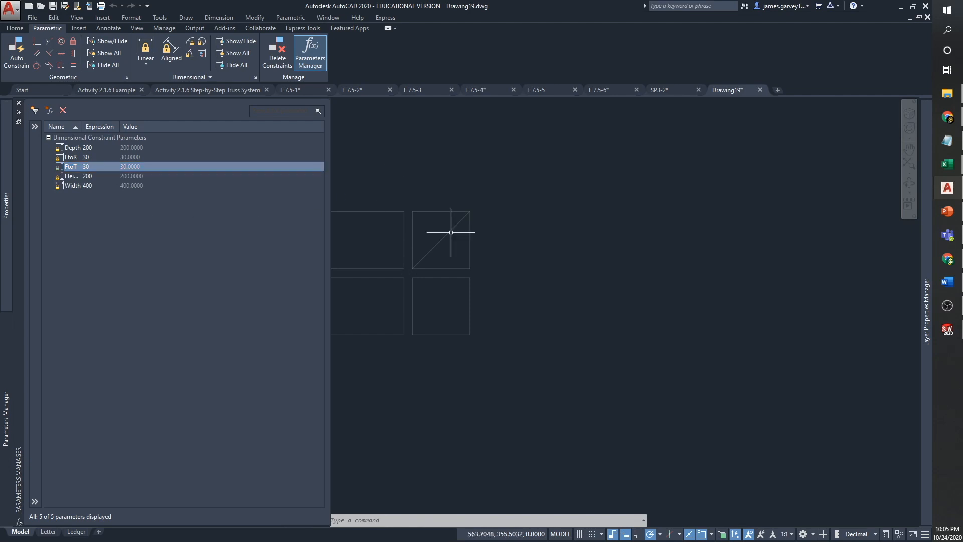
pyautogui.press('Escape')
pyautogui.press('Escape')
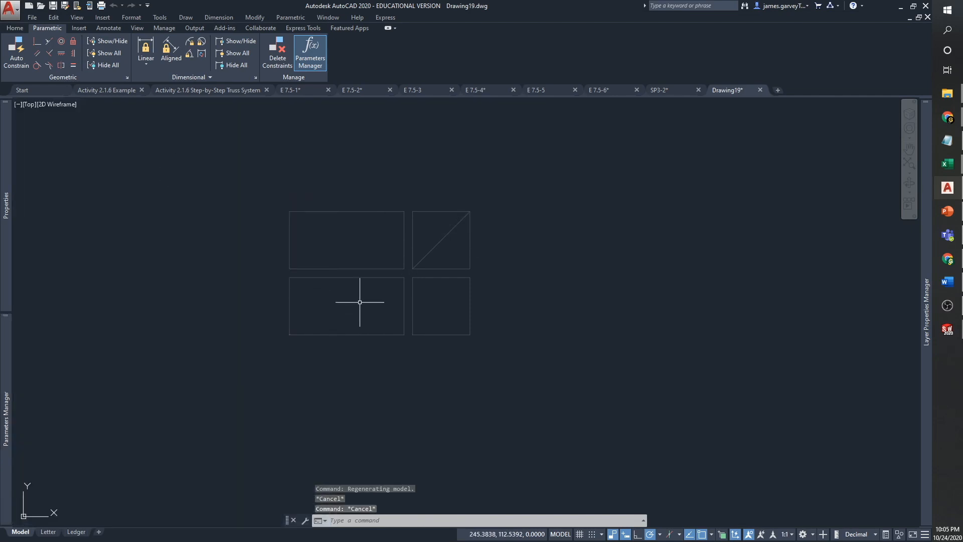
pyautogui.moveTo(10, 441)
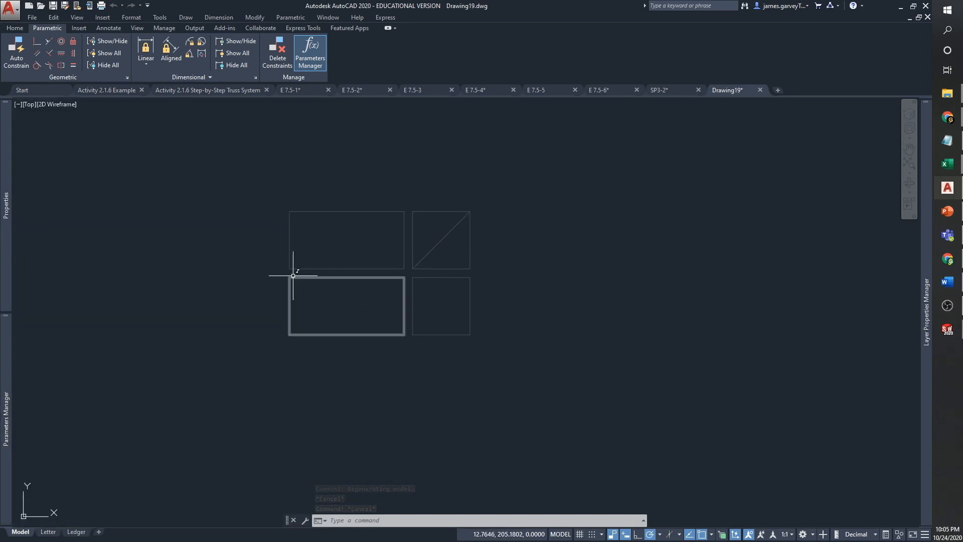
pyautogui.moveTo(293, 275)
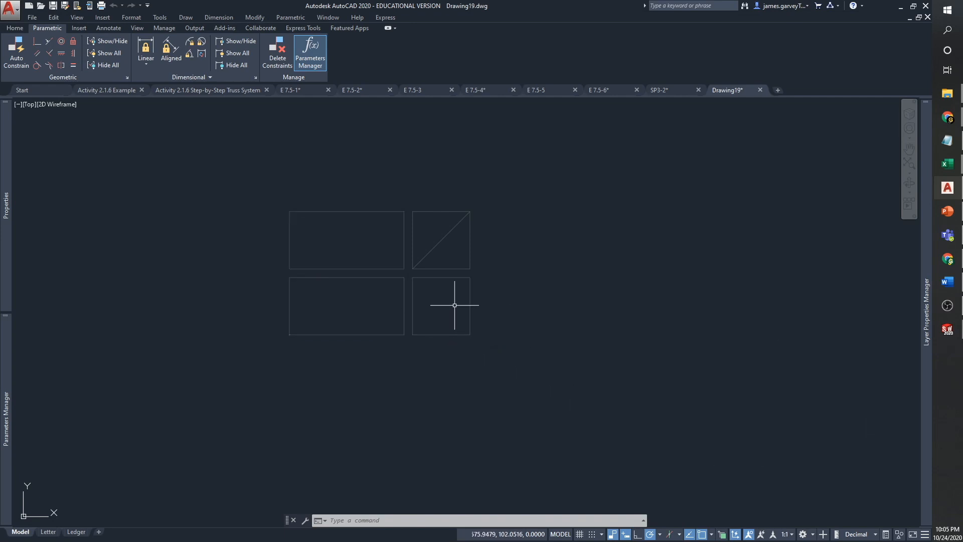
pyautogui.scroll(2, 438, 277)
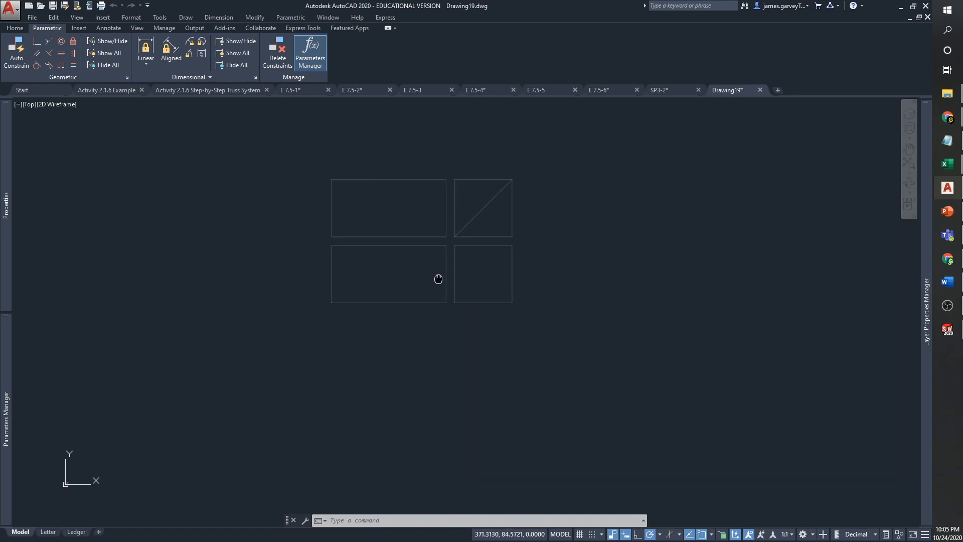
pyautogui.moveTo(360, 275); pyautogui.dragTo(383, 292, button='middle')
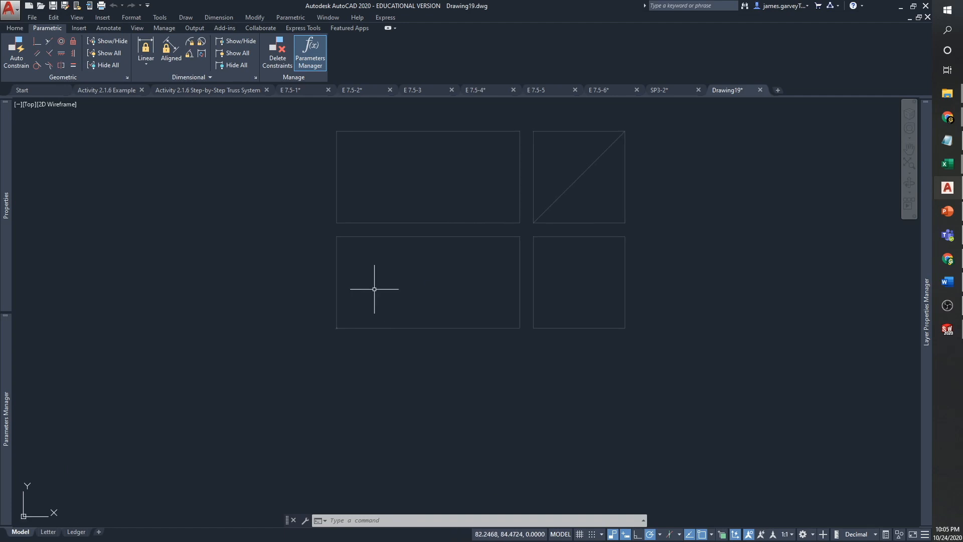
pyautogui.click(9, 28)
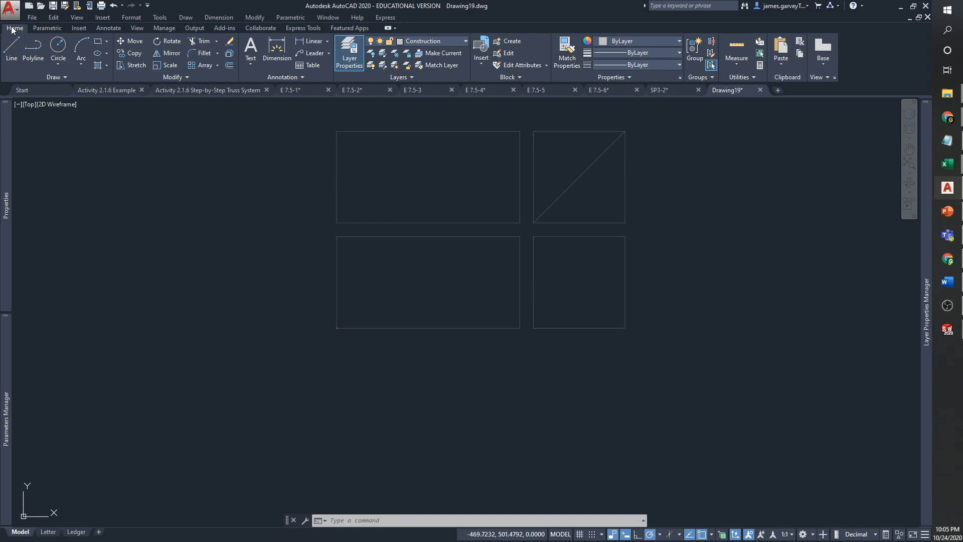
# Make Object_Lines the current layer and draw a 400-long horizontal line across the front view rectangle, about 45 above its base
pyautogui.click(439, 41)
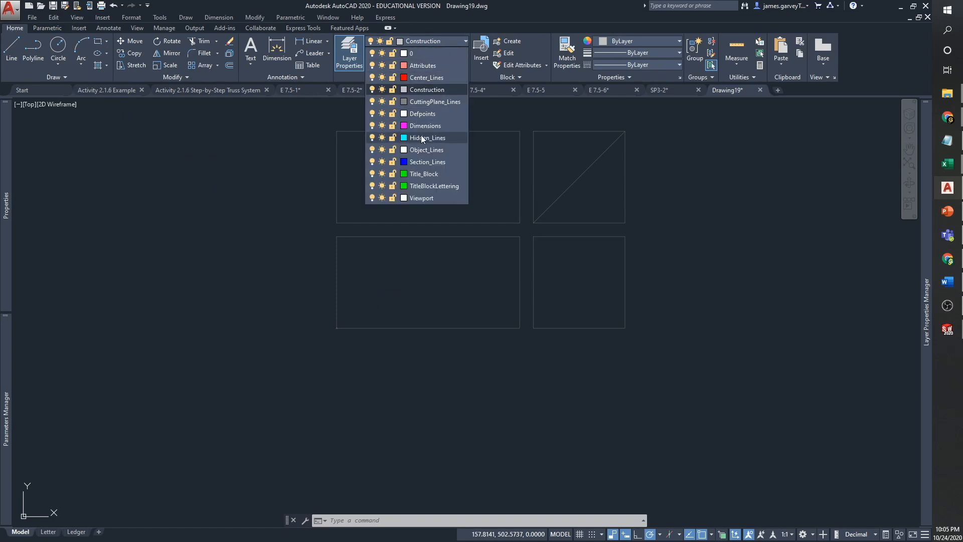
pyautogui.click(432, 149)
pyautogui.write('l')
pyautogui.press('Return')
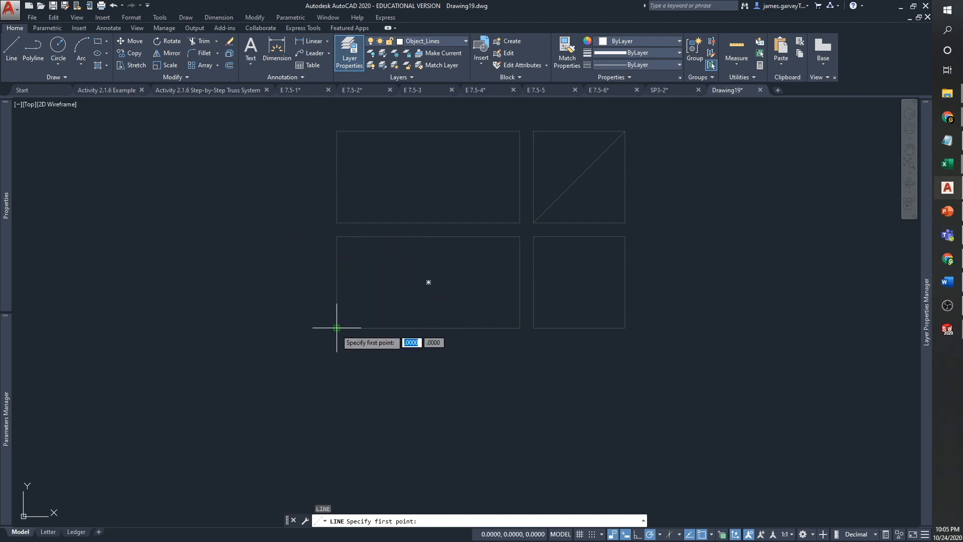
pyautogui.click(336, 307)
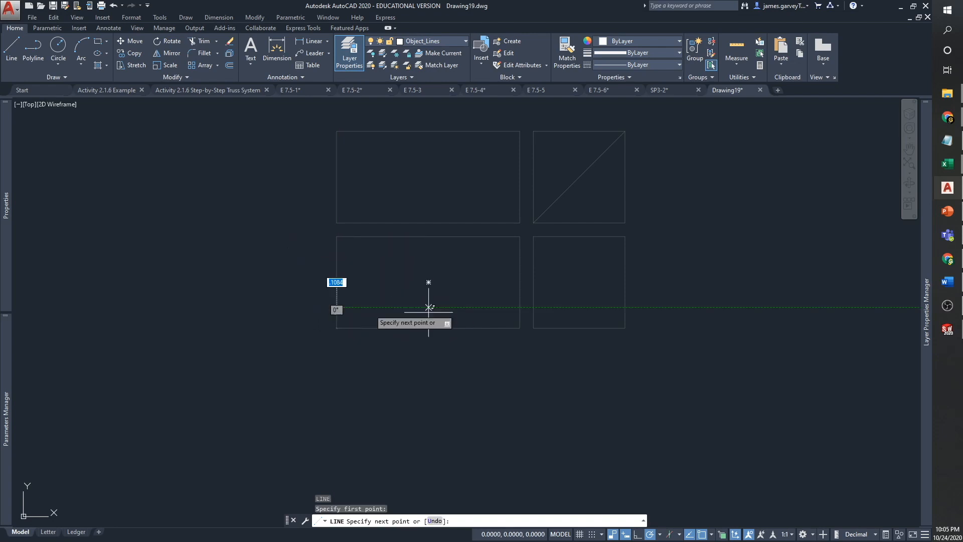
pyautogui.click(520, 307)
pyautogui.press('Return')
# Draw a slanted line from the horizontal line's left end up to the front view rectangle's top edge
pyautogui.press('Return')
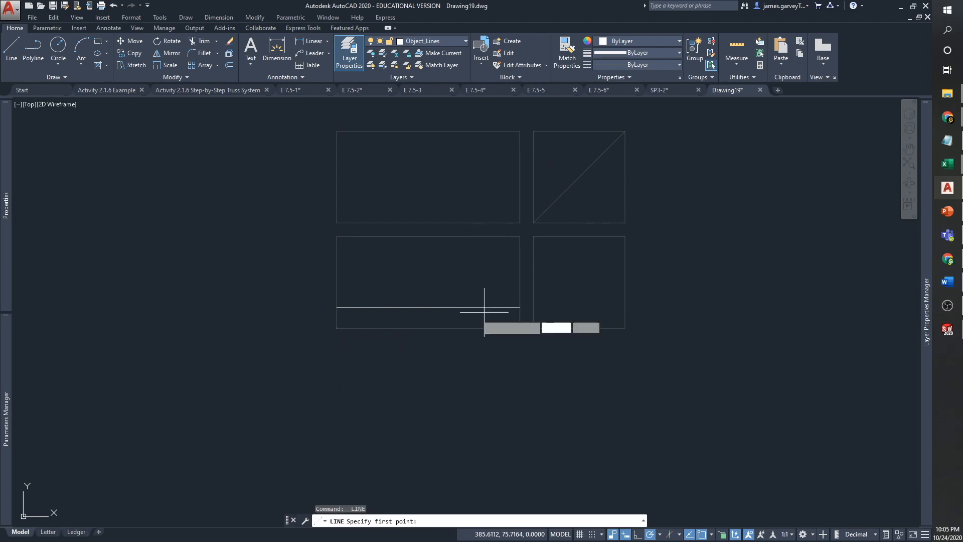
pyautogui.click(336, 306)
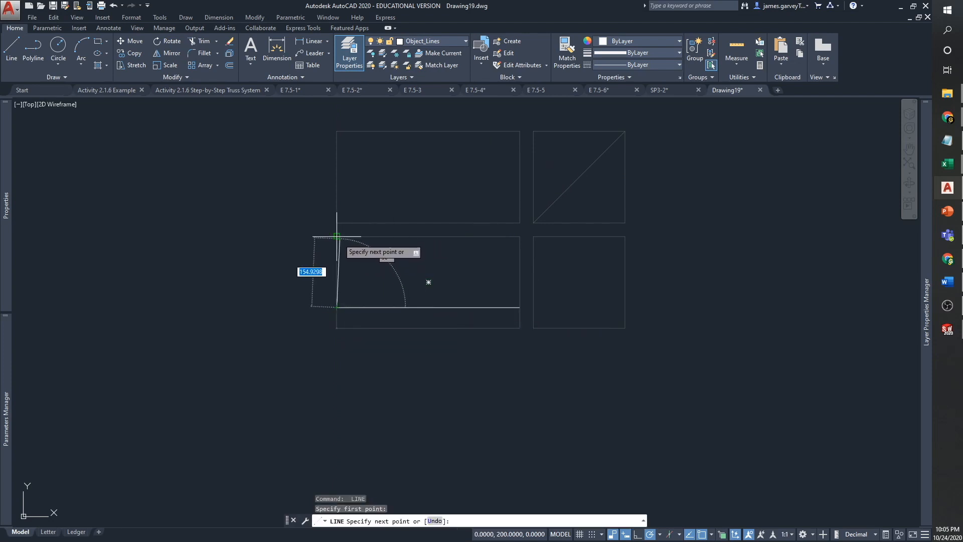
pyautogui.click(386, 237)
pyautogui.press('Return')
# Try to close the front view profile with connected lines from the slanted line's upper end, around a stepped right side, to its lower end
pyautogui.press('Return')
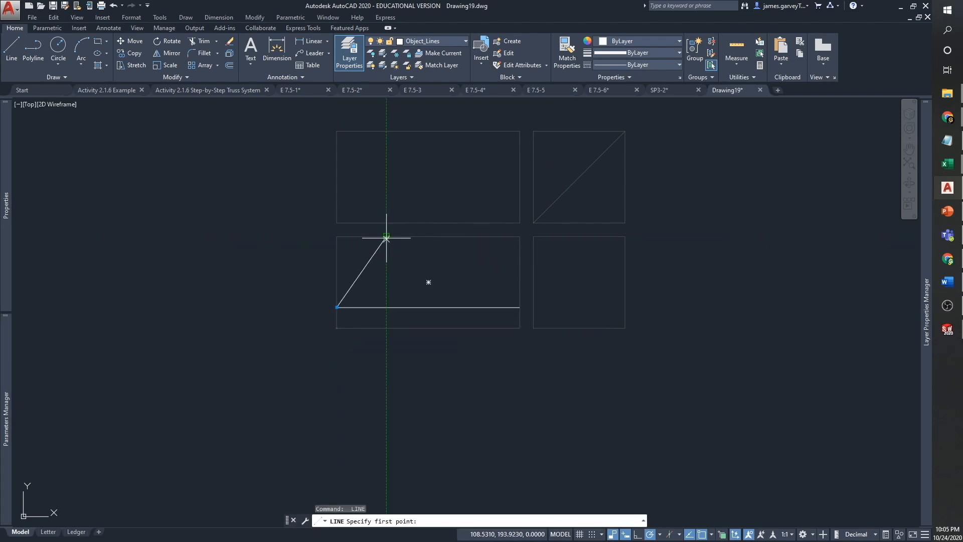
pyautogui.click(386, 237)
pyautogui.click(474, 237)
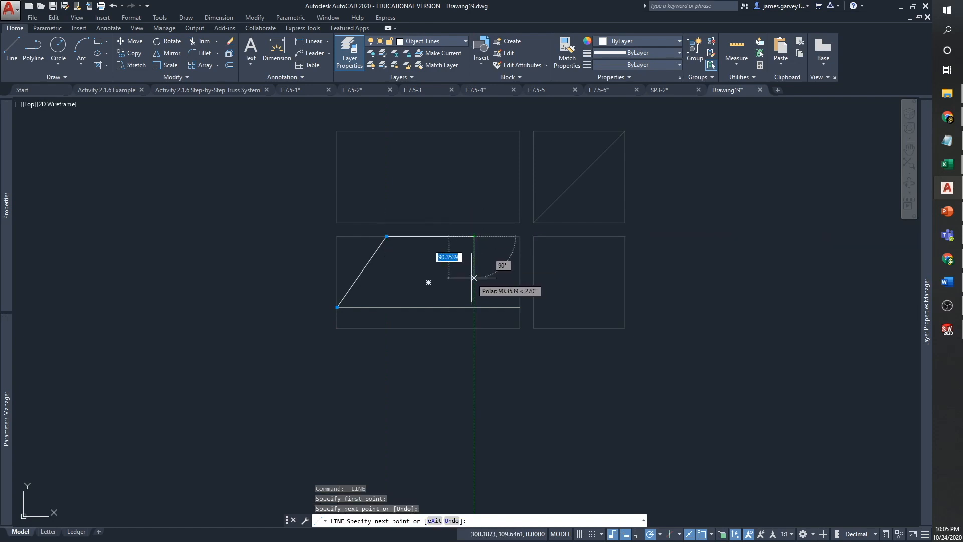
pyautogui.click(475, 277)
pyautogui.click(520, 277)
pyautogui.click(519, 328)
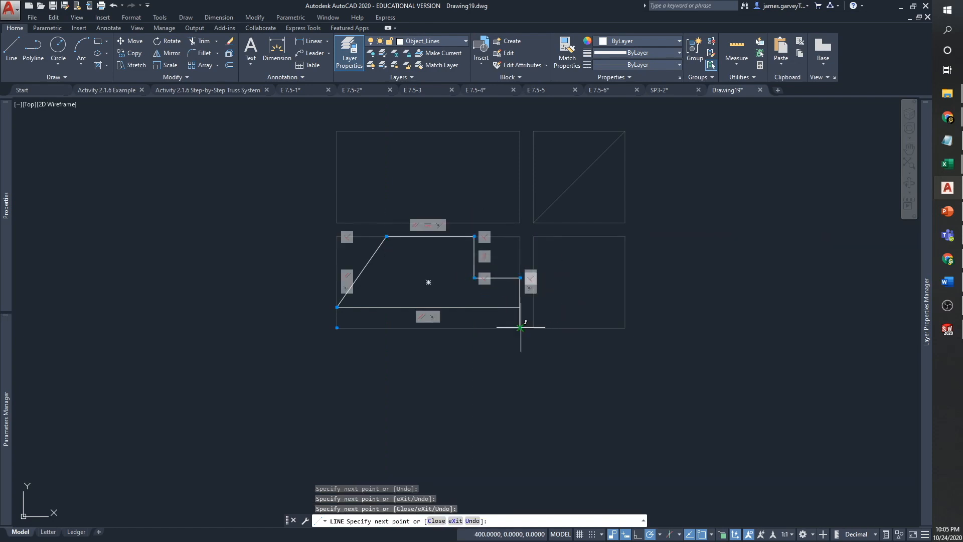
pyautogui.click(337, 328)
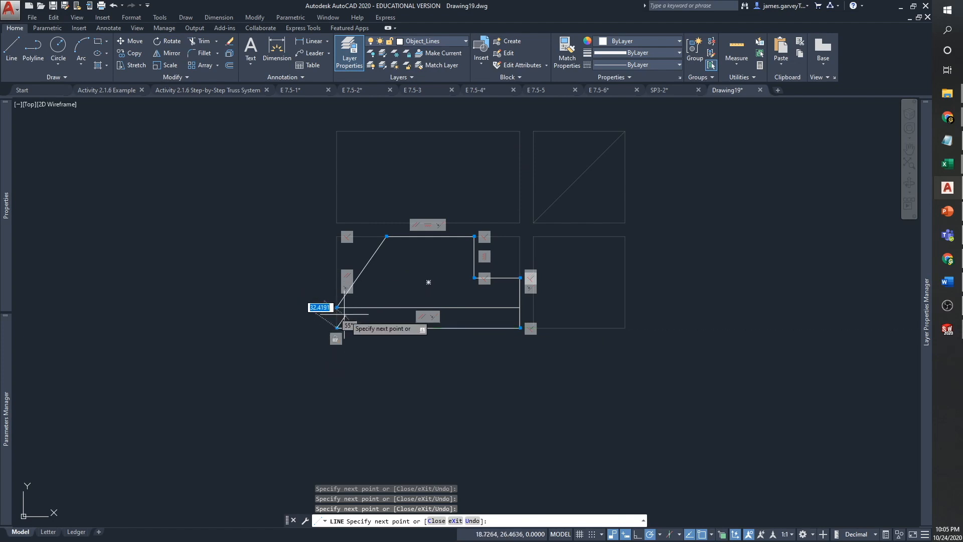
pyautogui.click(336, 307)
pyautogui.press('Escape')
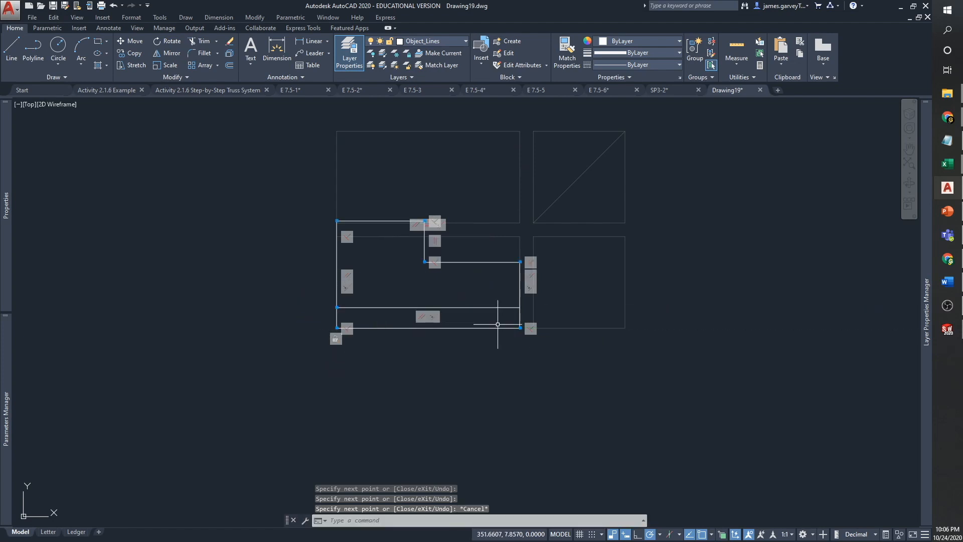
pyautogui.scroll(2, 497, 324)
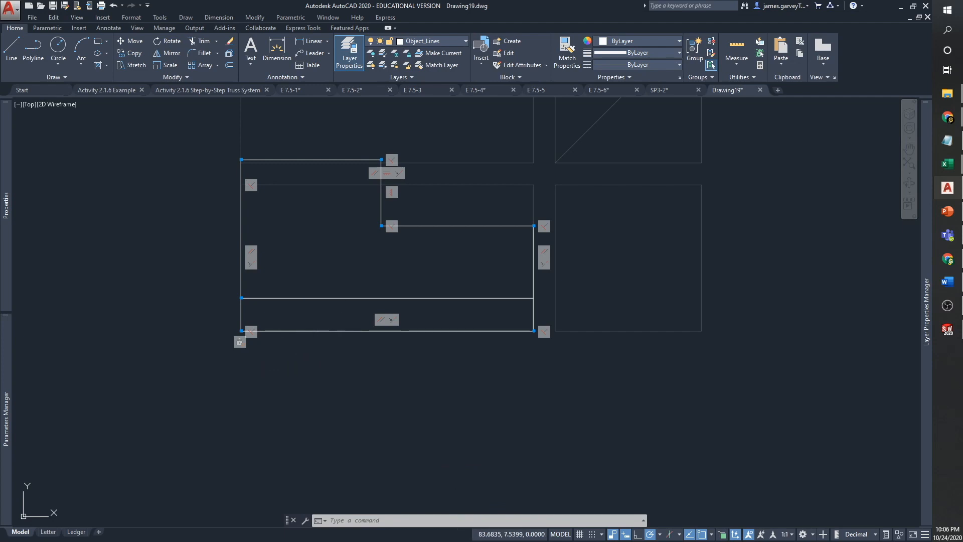
pyautogui.hotkey('ctrl', 'z')
pyautogui.hotkey('ctrl', 'z')
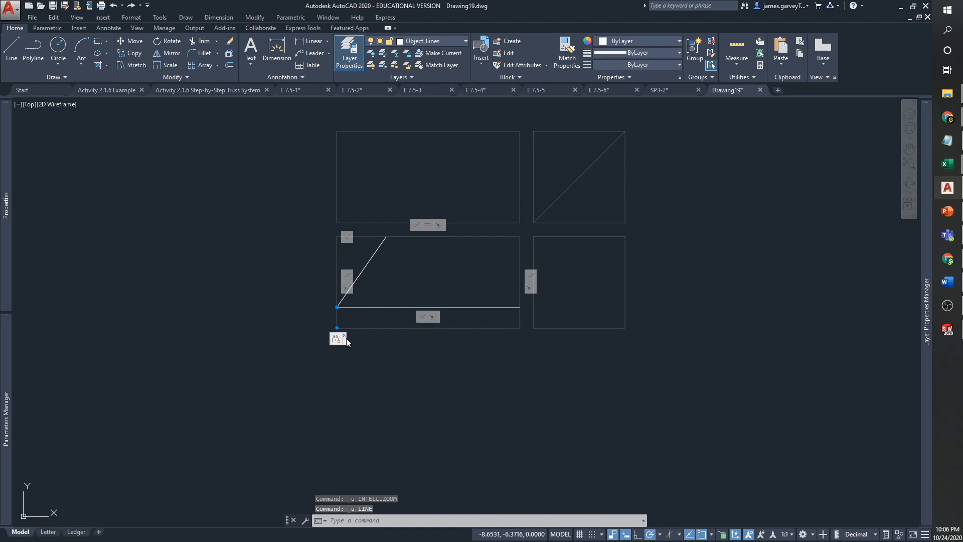
# Draw connected lines from the slanted line's upper end, about 212 across, 93 down, to the rectangle's right edge, down it and along the base
pyautogui.write('l')
pyautogui.press('Return')
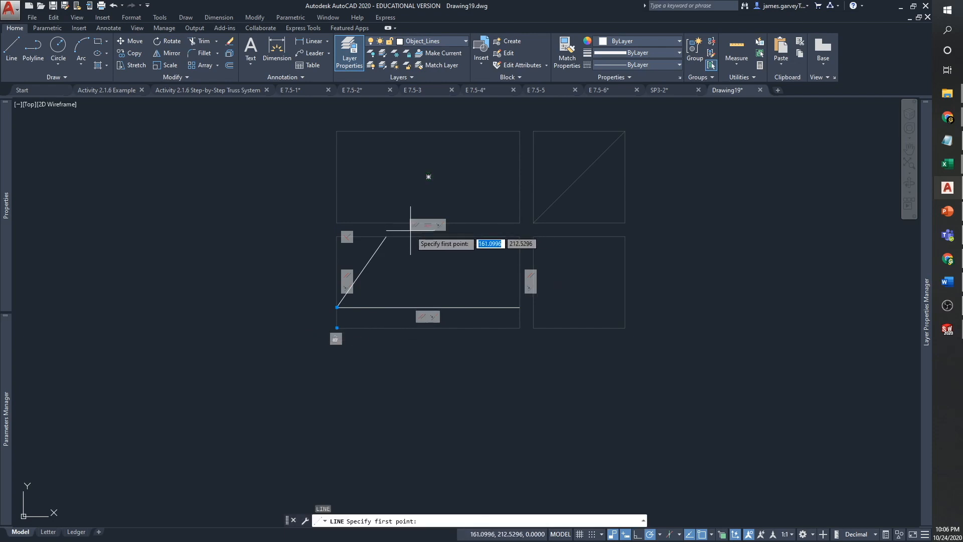
pyautogui.click(386, 236)
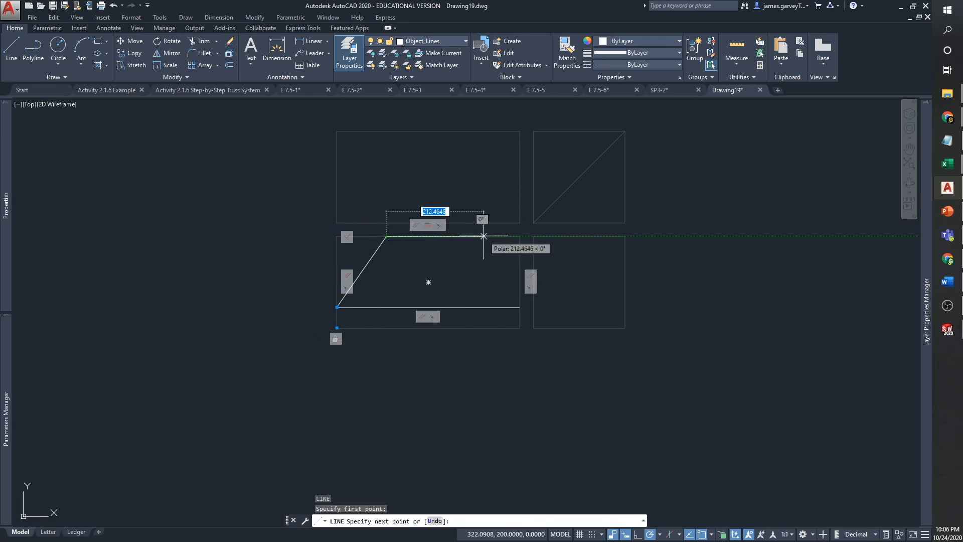
pyautogui.click(483, 236)
pyautogui.click(483, 278)
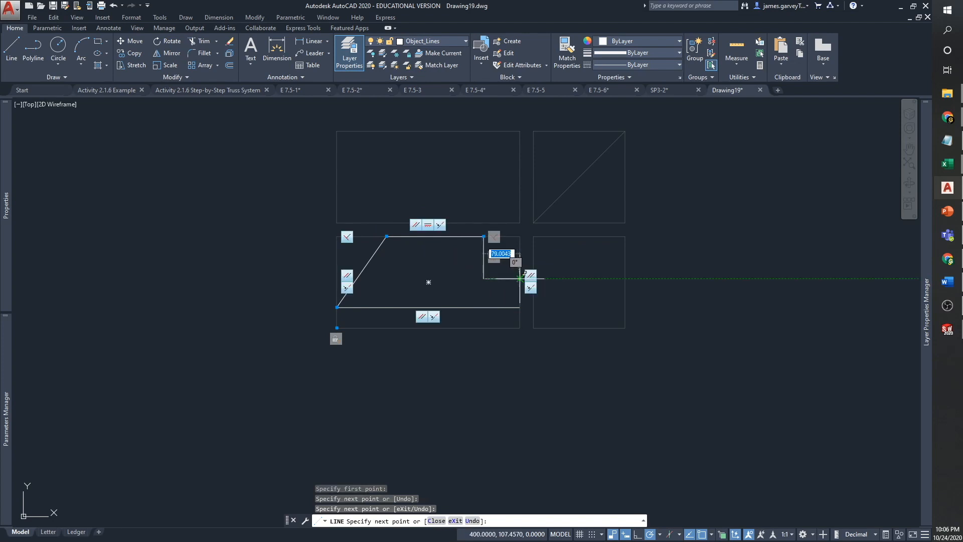
pyautogui.click(520, 278)
pyautogui.click(520, 328)
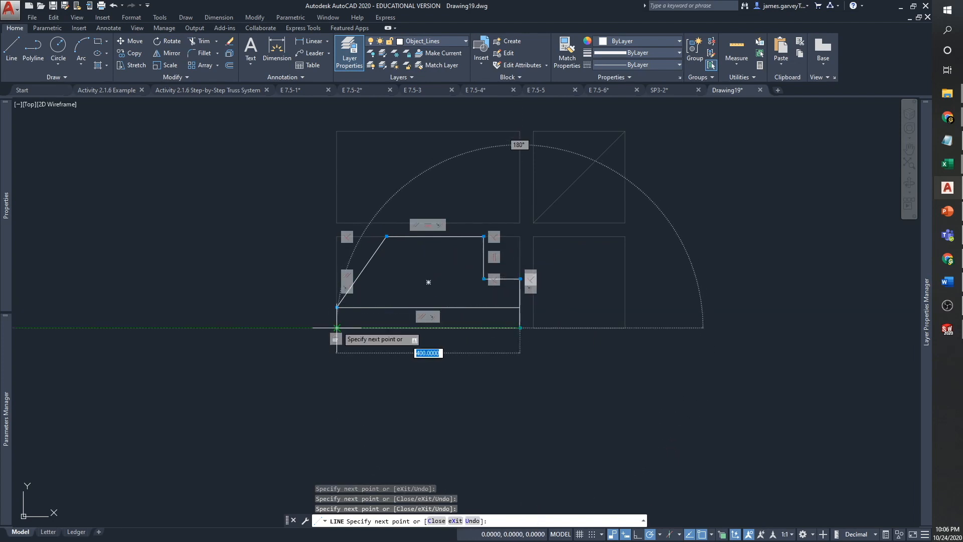
pyautogui.click(337, 327)
pyautogui.press('Escape')
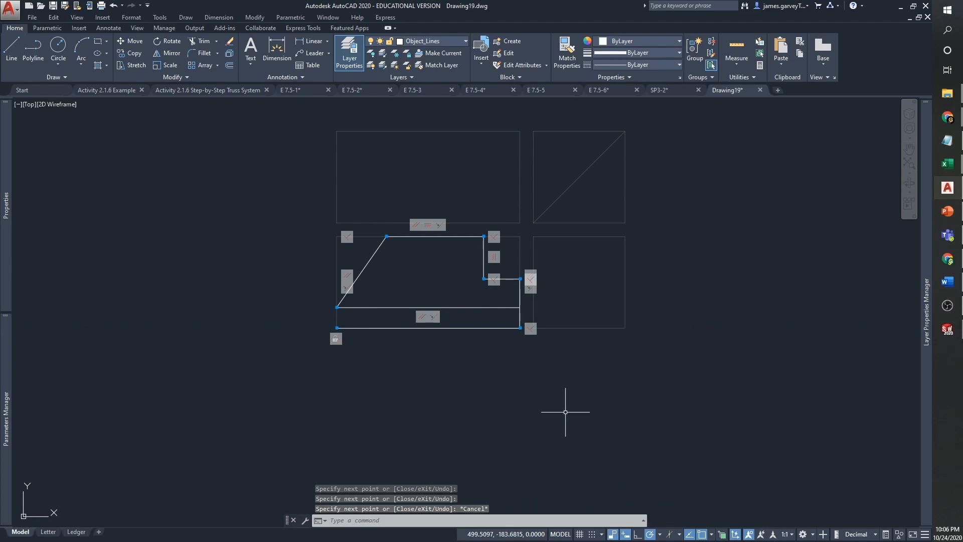
# Set the CONSTRAINTINFER system variable to 0
pyautogui.write('inf')
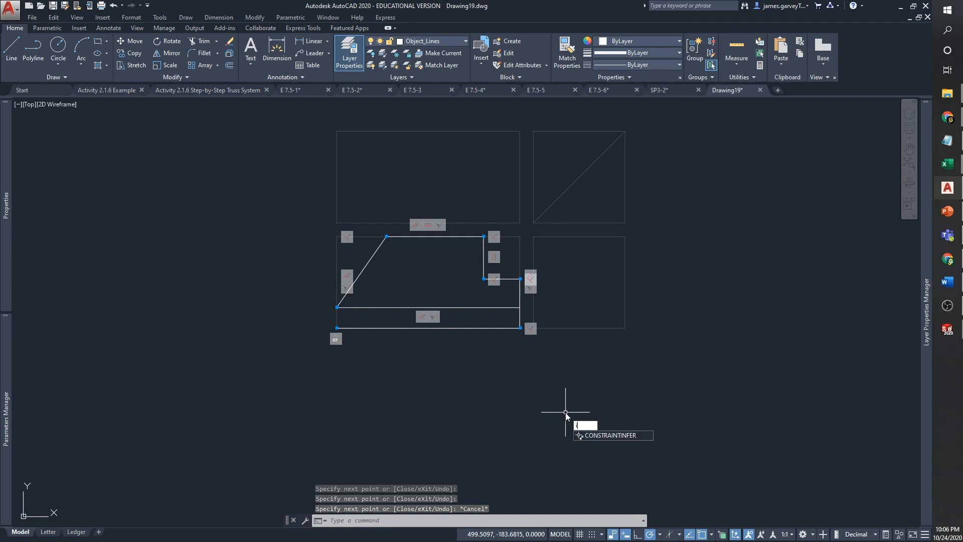
pyautogui.press('BackSpace')
pyautogui.press('BackSpace')
pyautogui.press('BackSpace')
pyautogui.press('BackSpace')
pyautogui.write('in')
pyautogui.click(639, 435)
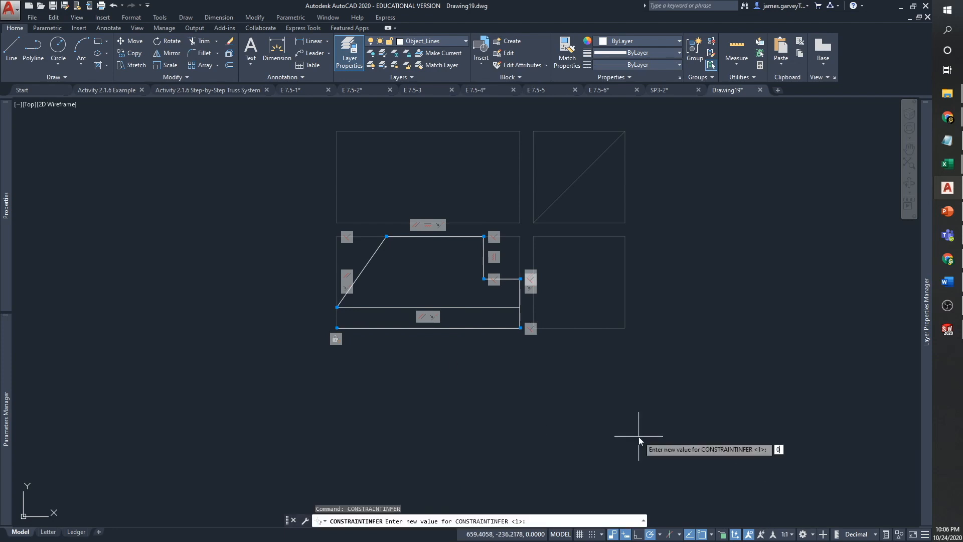
pyautogui.write('0')
pyautogui.press('Return')
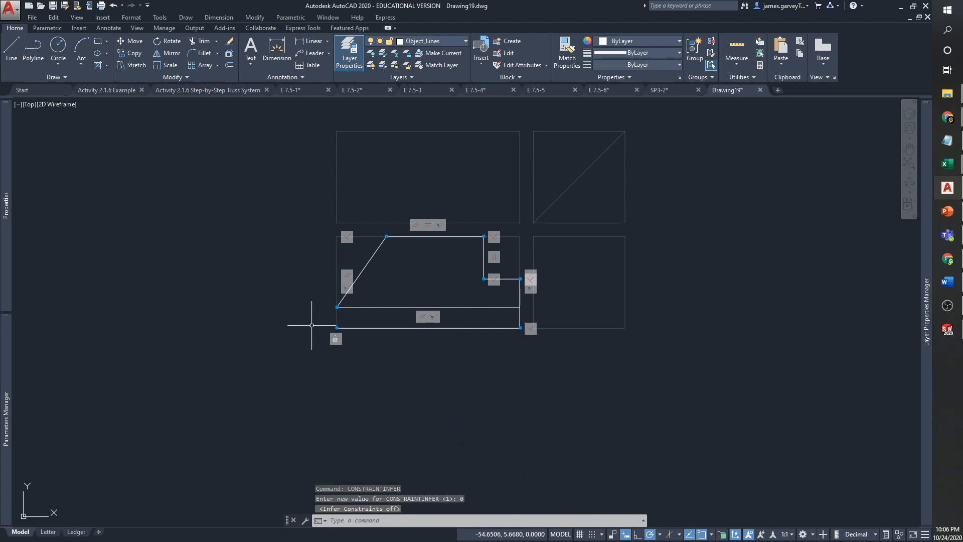
# Try to draw the short closing line at the front profile's lower left with inferred constraints off
pyautogui.write('l')
pyautogui.press('Return')
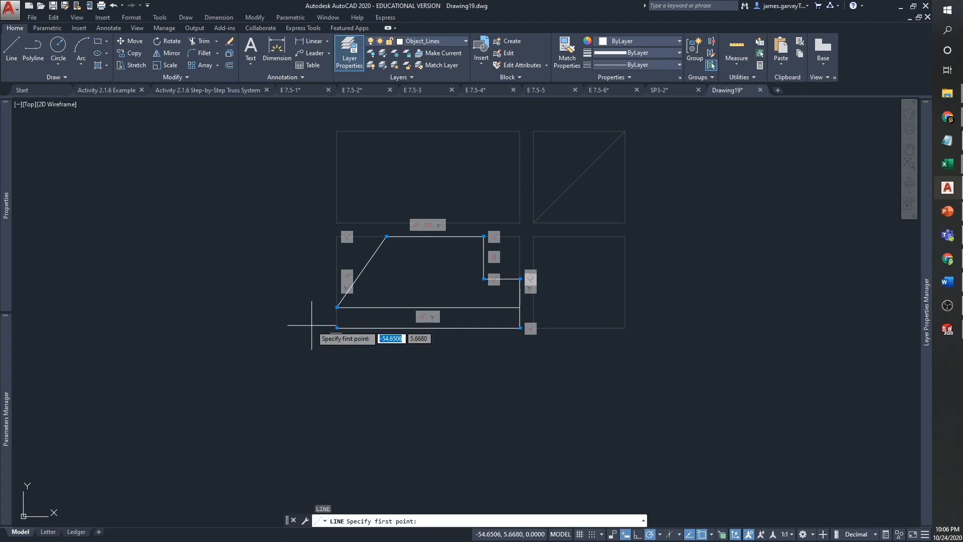
pyautogui.click(337, 307)
pyautogui.click(441, 316)
pyautogui.press('Escape')
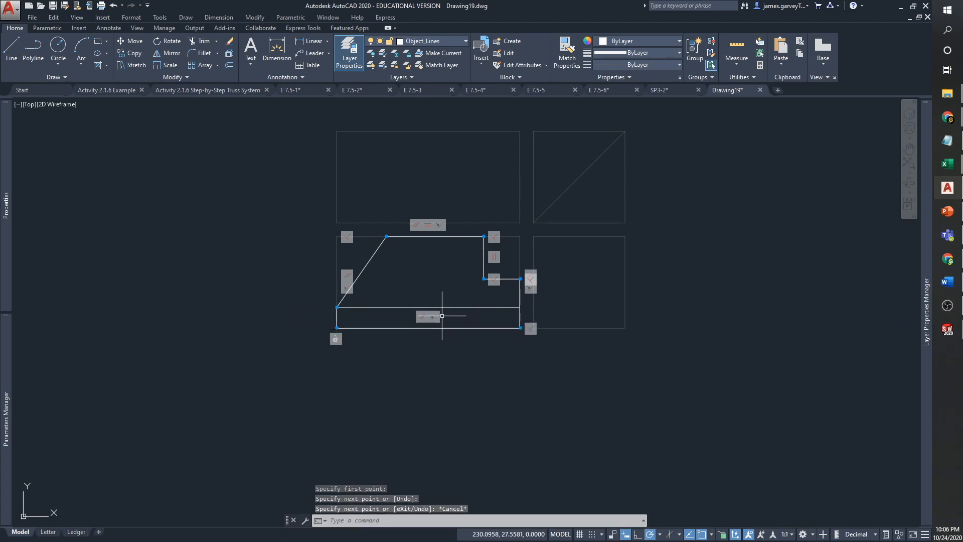
pyautogui.hotkey('ctrl', 'z')
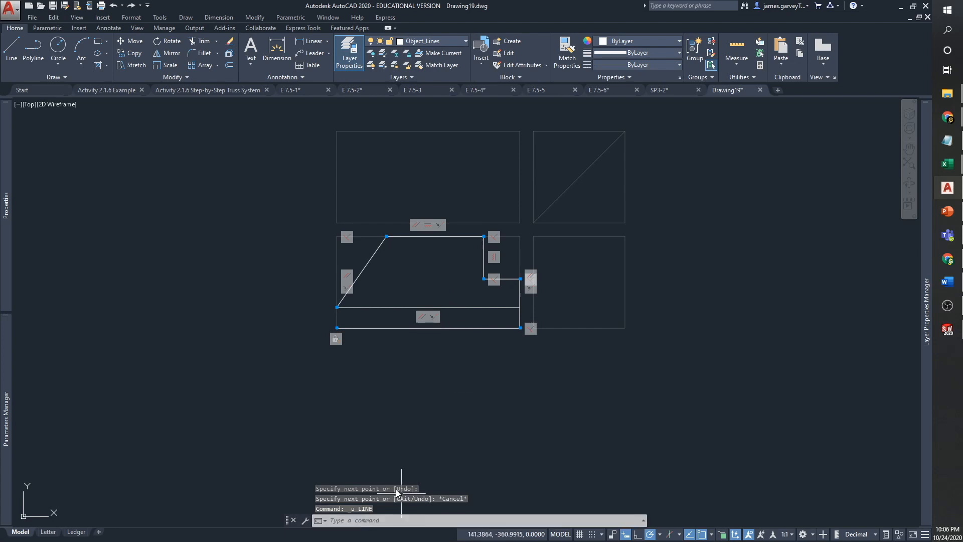
# Turn inferred constraints back on and try to draw the short vertical line closing the front profile's lower left
pyautogui.click(612, 534)
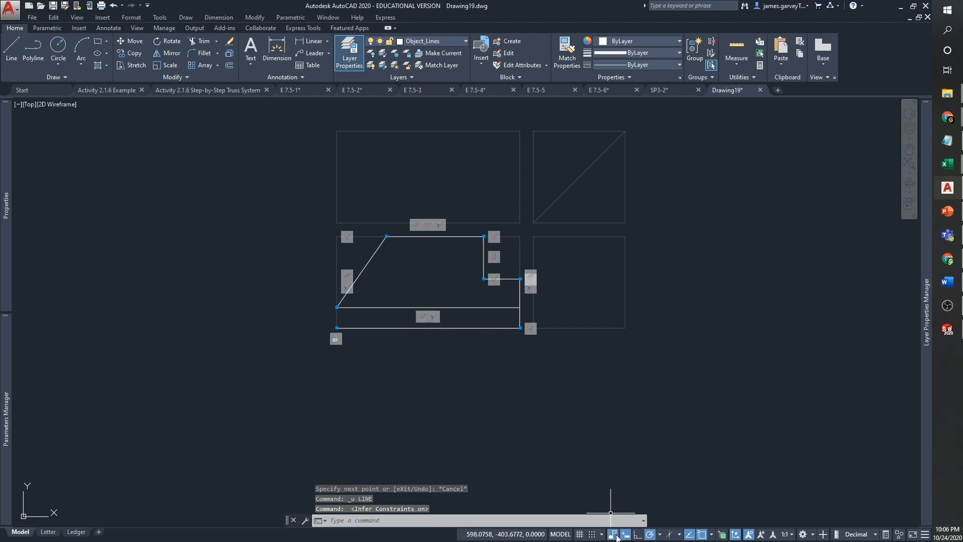
pyautogui.write('l')
pyautogui.press('Return')
pyautogui.scroll(2, 432, 401)
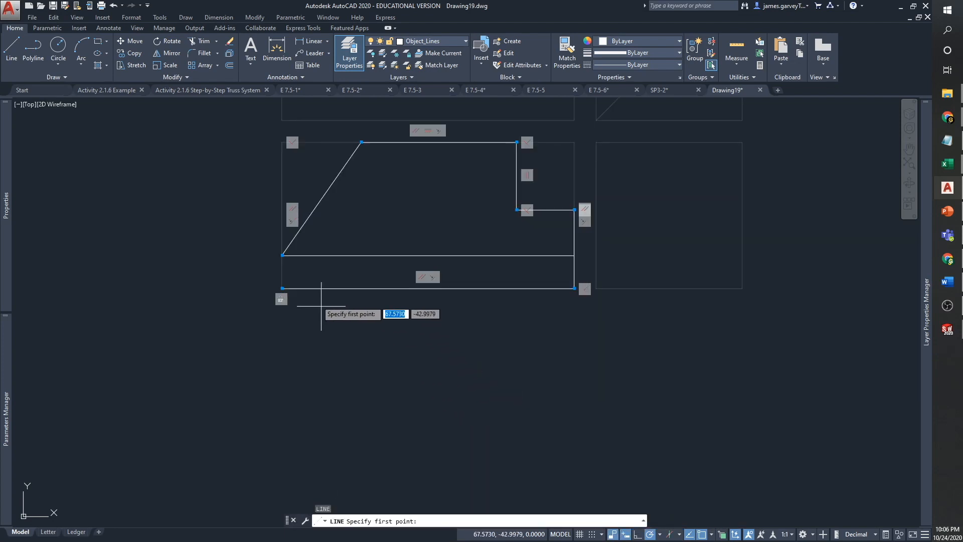
pyautogui.click(282, 255)
pyautogui.click(282, 288)
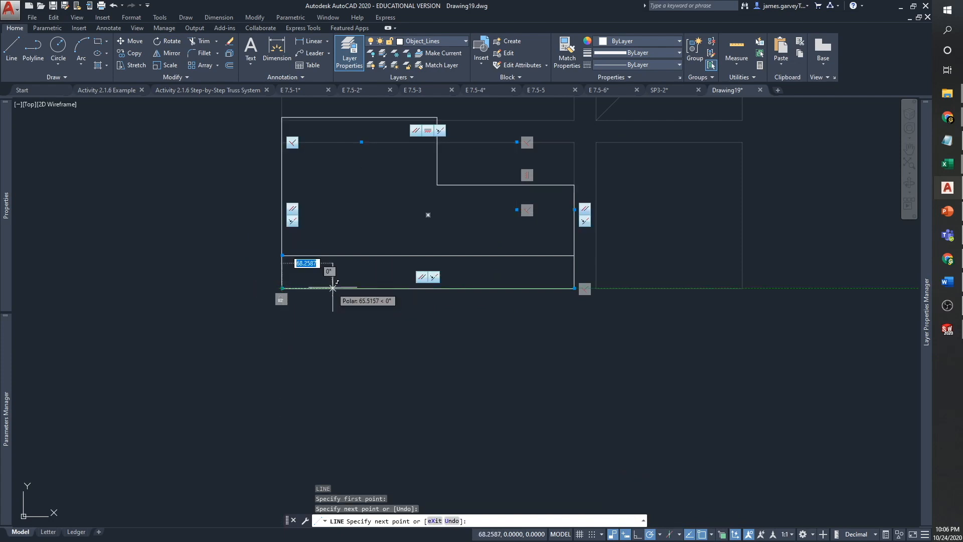
pyautogui.press('Escape')
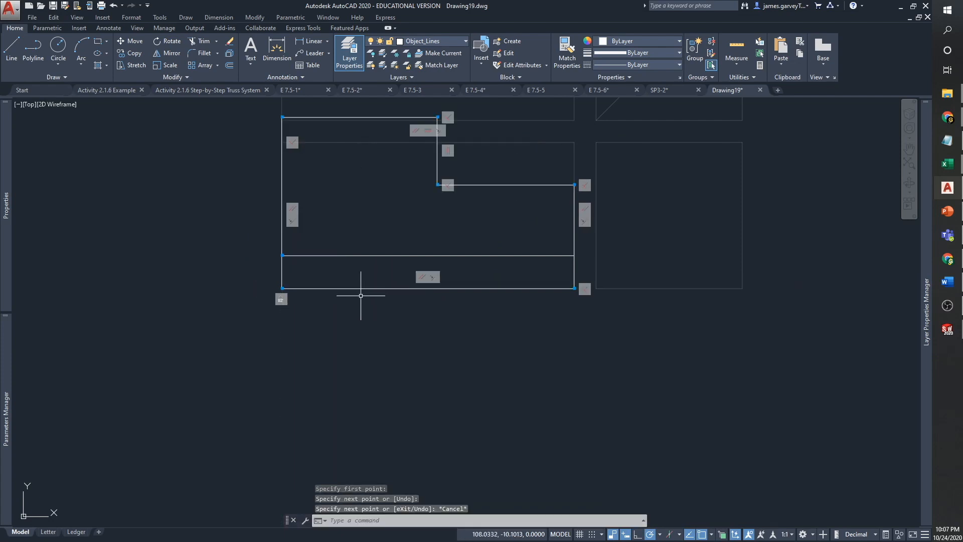
pyautogui.hotkey('ctrl', 'z')
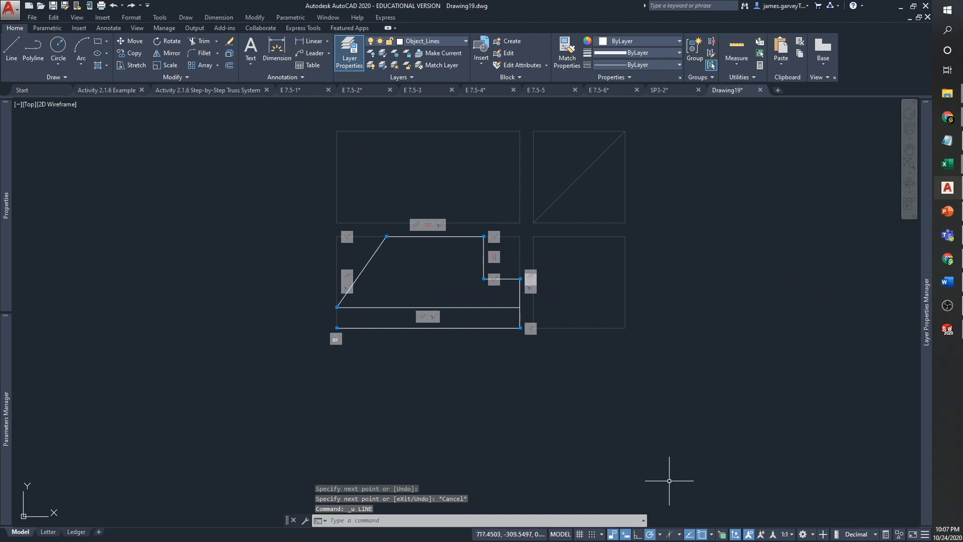
# Turn off inferred constraints
pyautogui.hotkey('ctrl', 'shift', 'i')
pyautogui.write('ol')
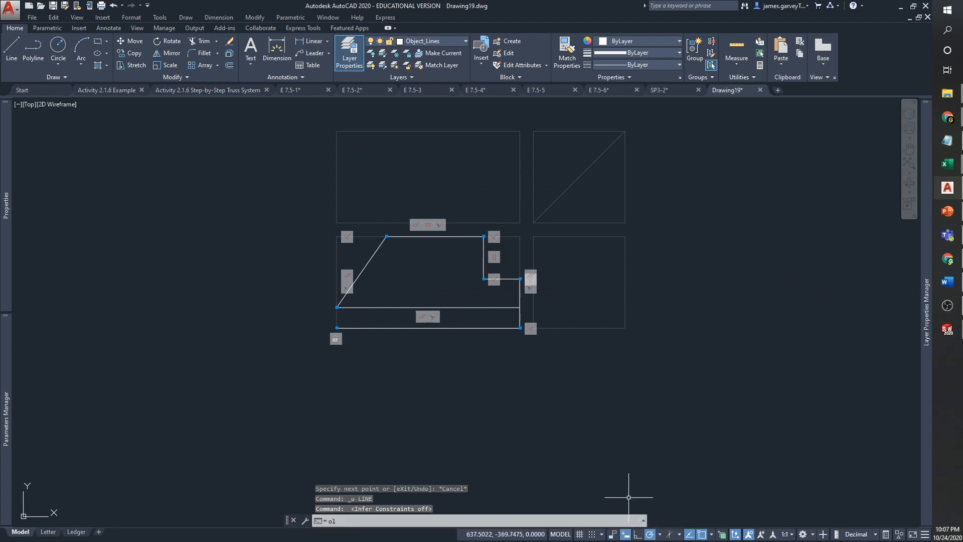
pyautogui.press('Escape')
pyautogui.press('Escape')
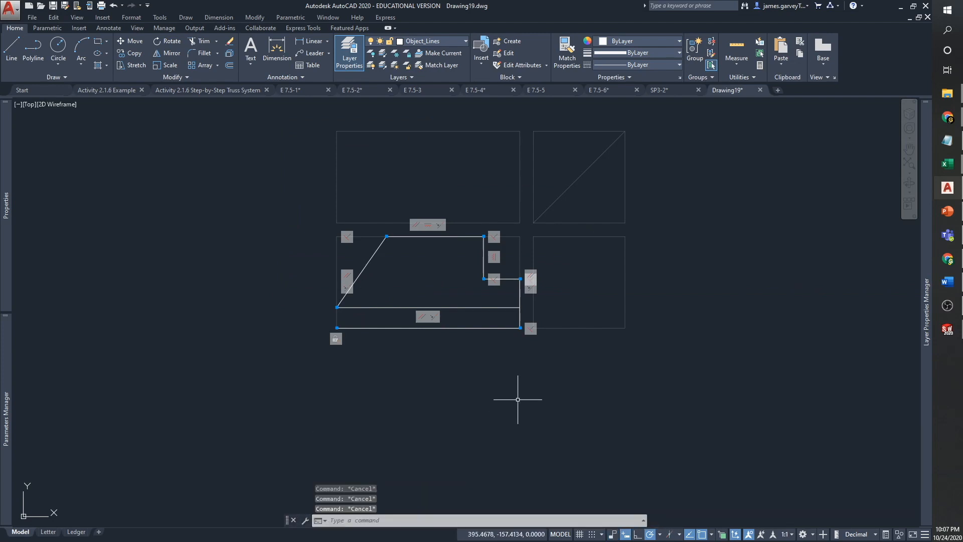
# Close the front profile with a vertical line from the slanted line's lower end to the rectangle's lower-left corner
pyautogui.write('l')
pyautogui.press('Return')
pyautogui.click(337, 307)
pyautogui.click(337, 328)
pyautogui.press('Escape')
# Apply AutoConstrain to the lines around the front view's lower-left corner, including the short vertical closing line
pyautogui.scroll(3, 326, 321)
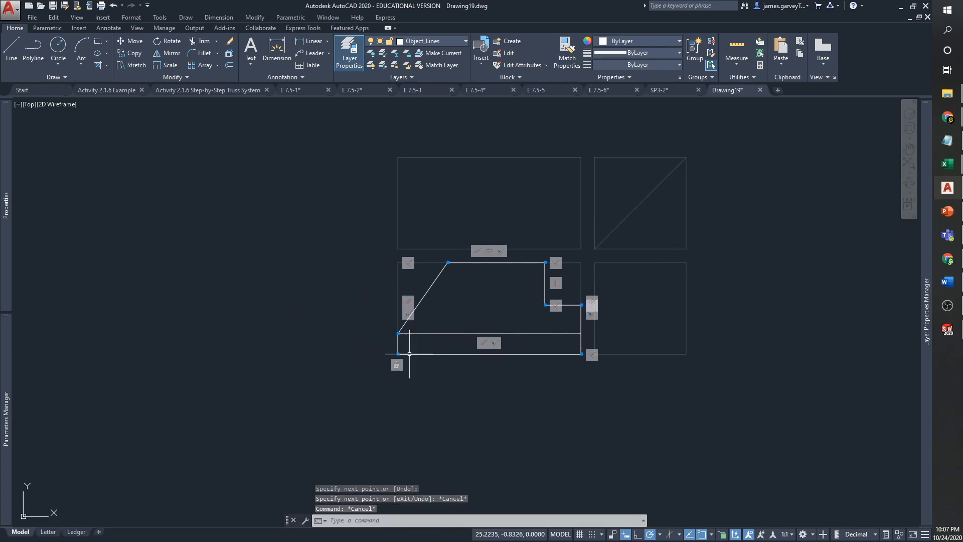
pyautogui.click(424, 372)
pyautogui.click(389, 309)
pyautogui.write('autoc')
pyautogui.press('Return')
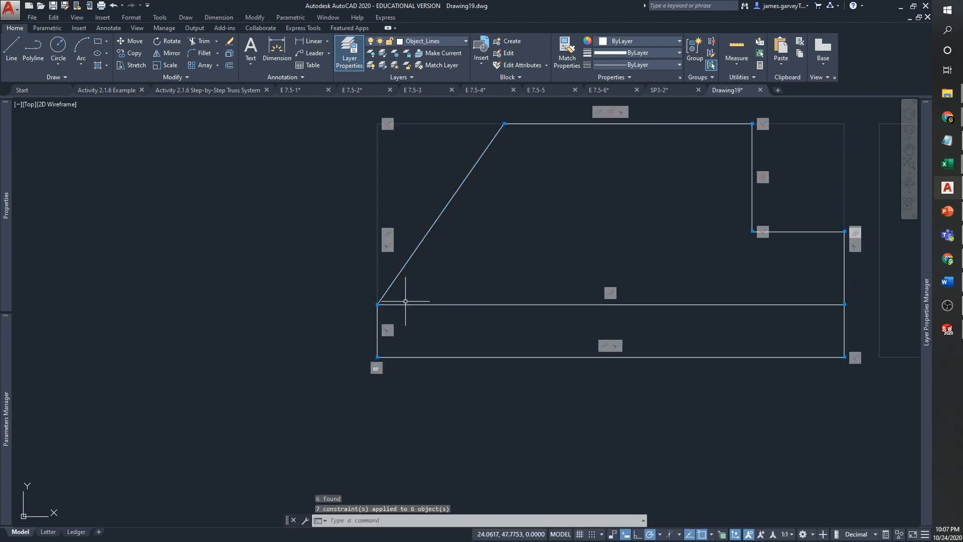
pyautogui.moveTo(451, 318); pyautogui.dragTo(383, 300, button='middle')
pyautogui.moveTo(540, 328); pyautogui.dragTo(390, 347, button='middle')
pyautogui.moveTo(750, 280); pyautogui.dragTo(687, 285, button='middle')
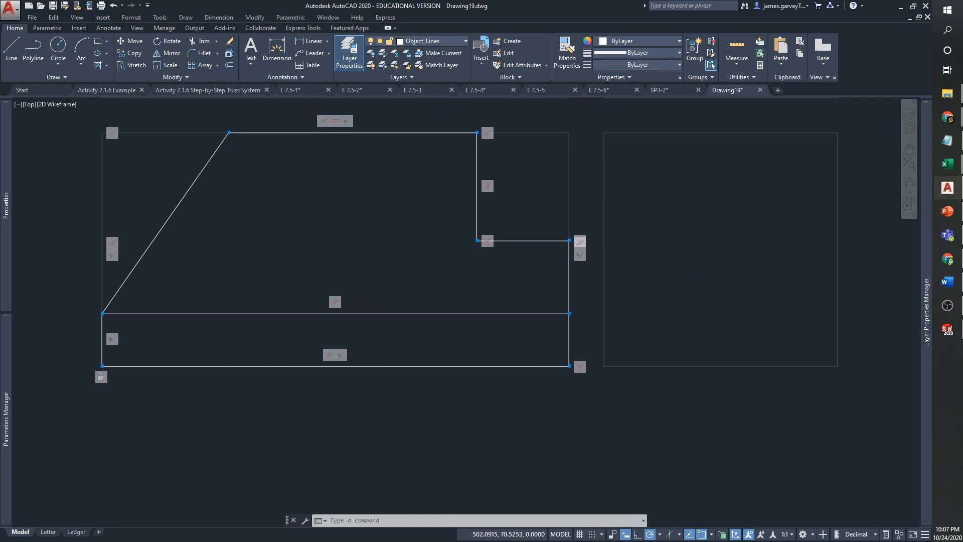
pyautogui.click(279, 426)
pyautogui.press('Escape')
pyautogui.press('Escape')
# Draw the right view's closed L-shaped outline, 200 high, with its step about 45 high and 101 deep, level with the front view's long horizontal line
pyautogui.moveTo(476, 377); pyautogui.dragTo(410, 387, button='middle')
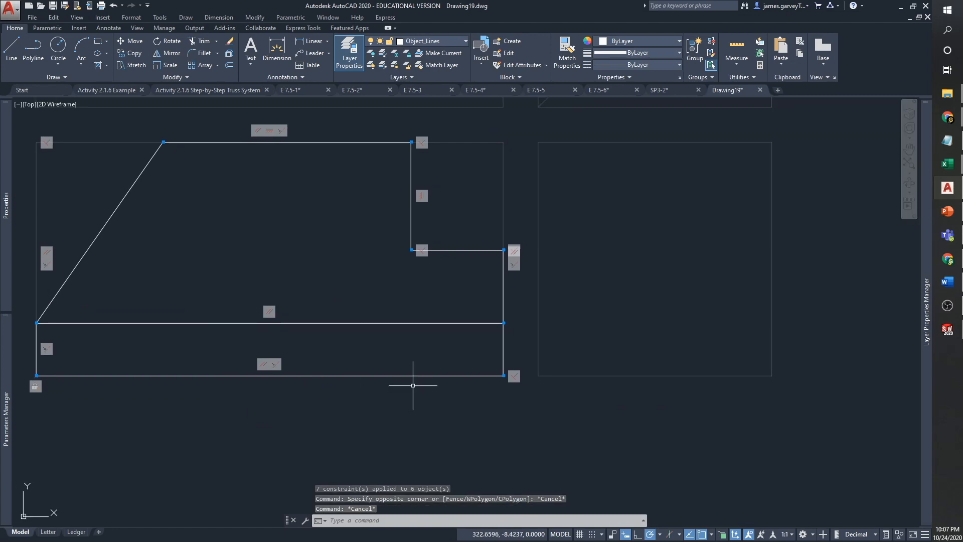
pyautogui.write('l')
pyautogui.press('Return')
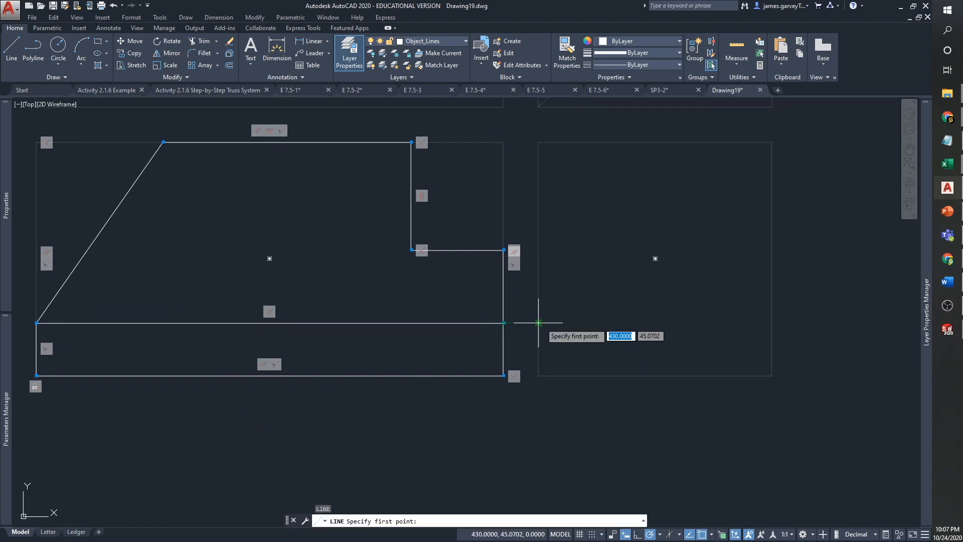
pyautogui.click(540, 323)
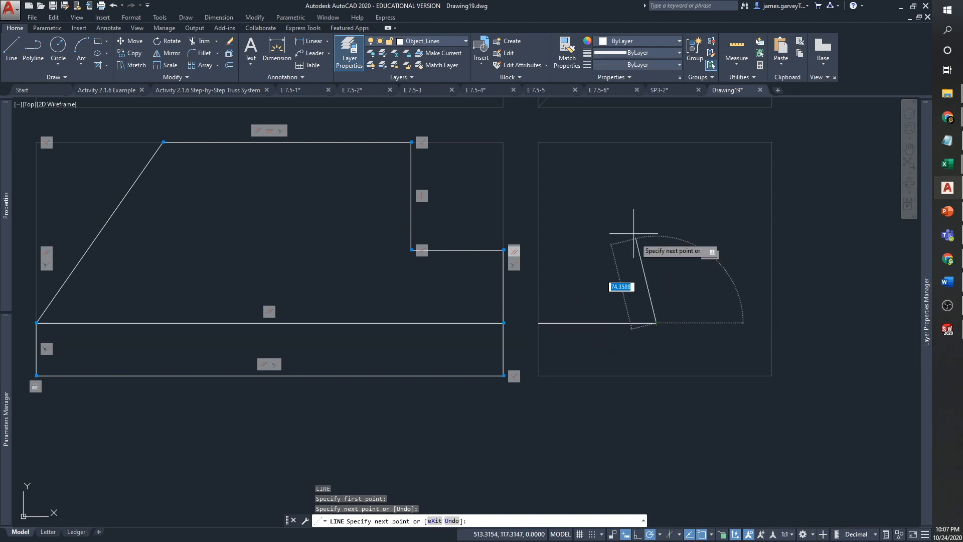
pyautogui.click(656, 142)
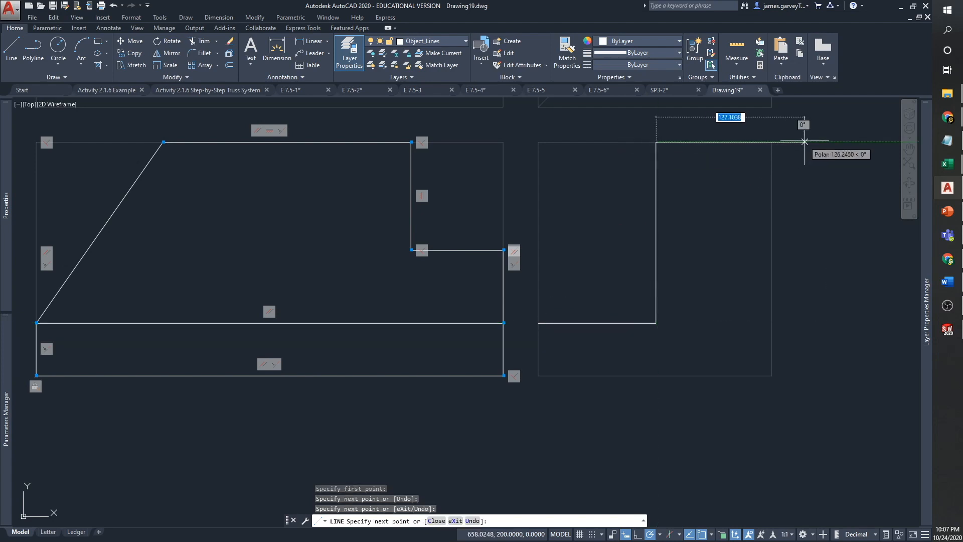
pyautogui.click(772, 142)
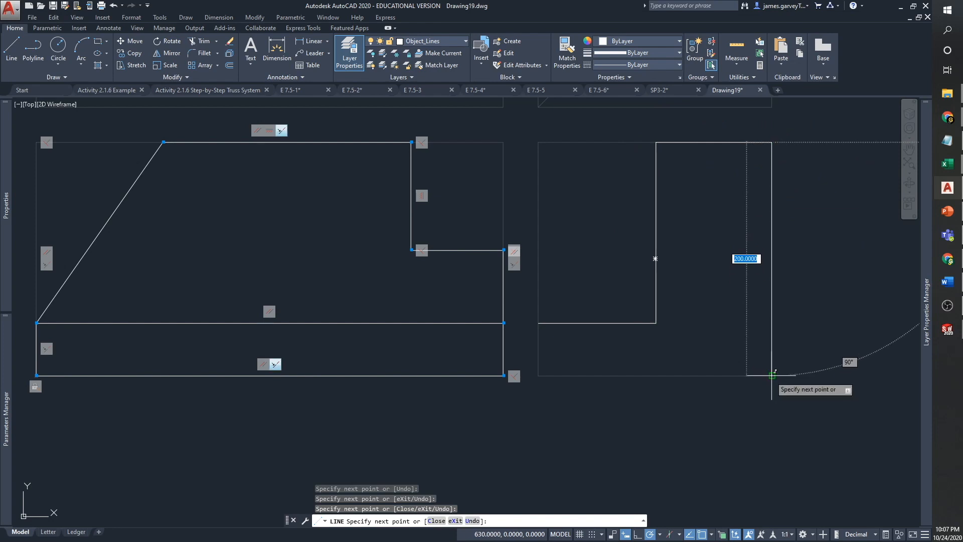
pyautogui.click(771, 375)
pyautogui.click(538, 375)
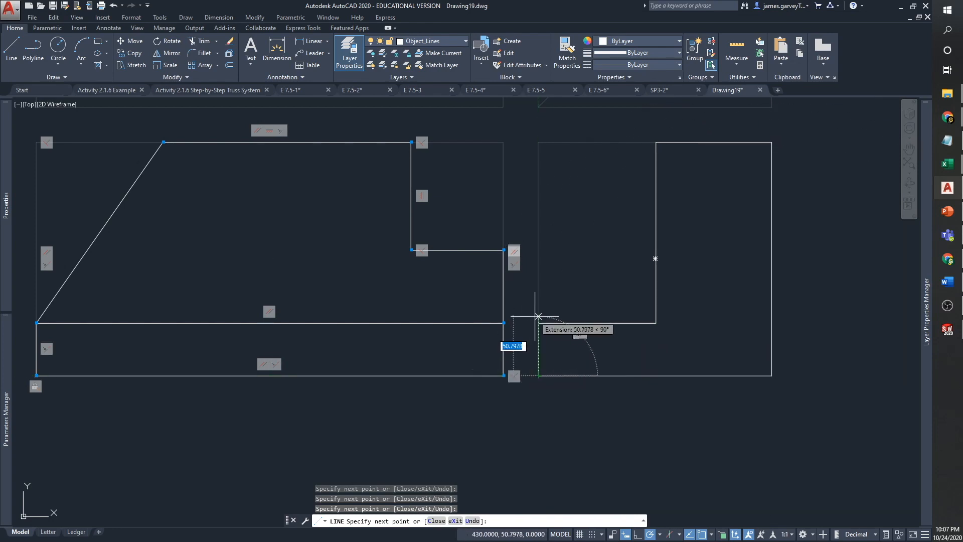
pyautogui.press('Escape')
# Draw a horizontal line across the right view's upright portion, level with the horizontal ledge of the front view's notch
pyautogui.press('Return')
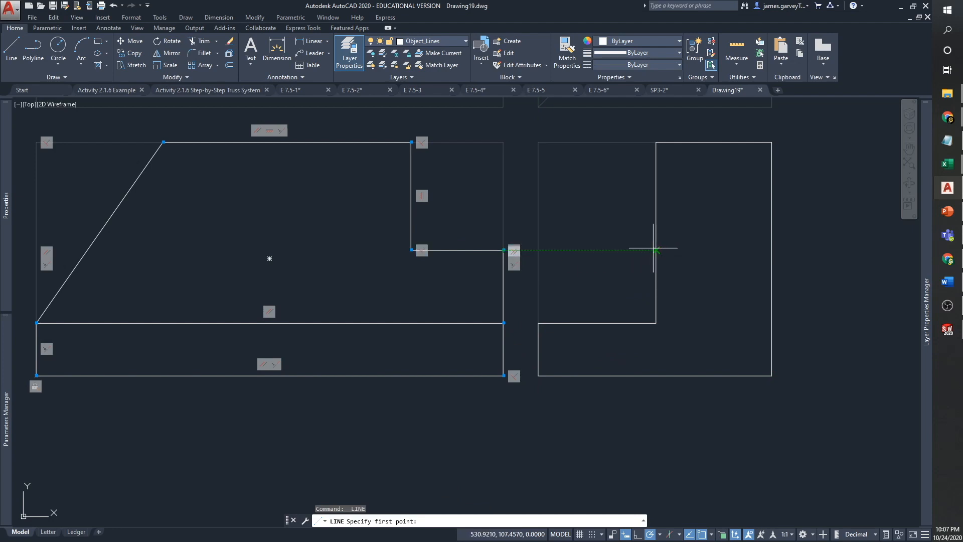
pyautogui.scroll(2, 514, 248)
pyautogui.scroll(-4, 573, 256)
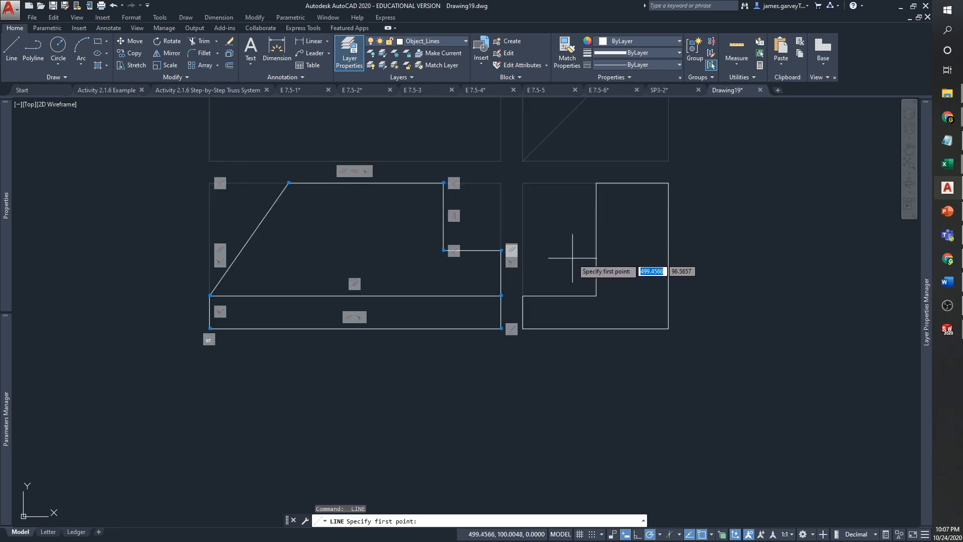
pyautogui.scroll(2, 573, 256)
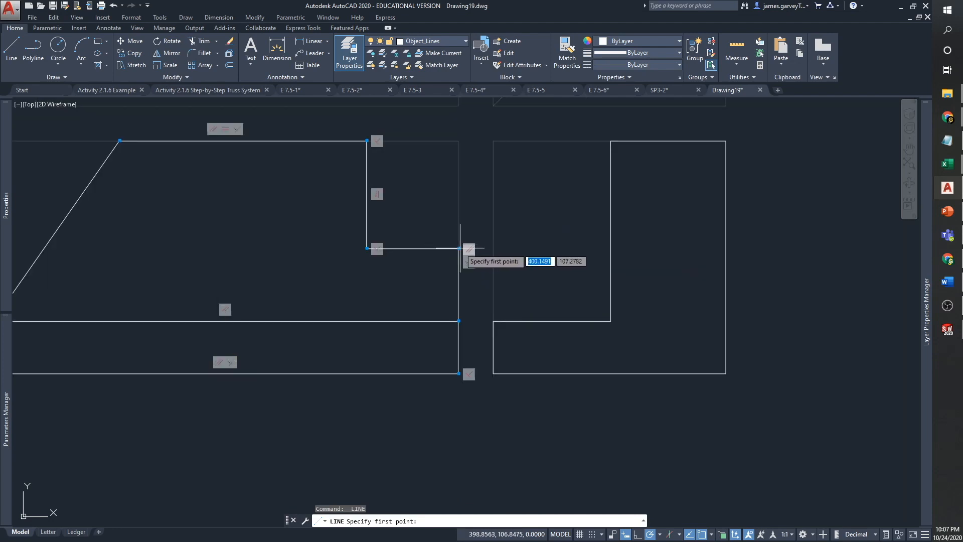
pyautogui.click(610, 248)
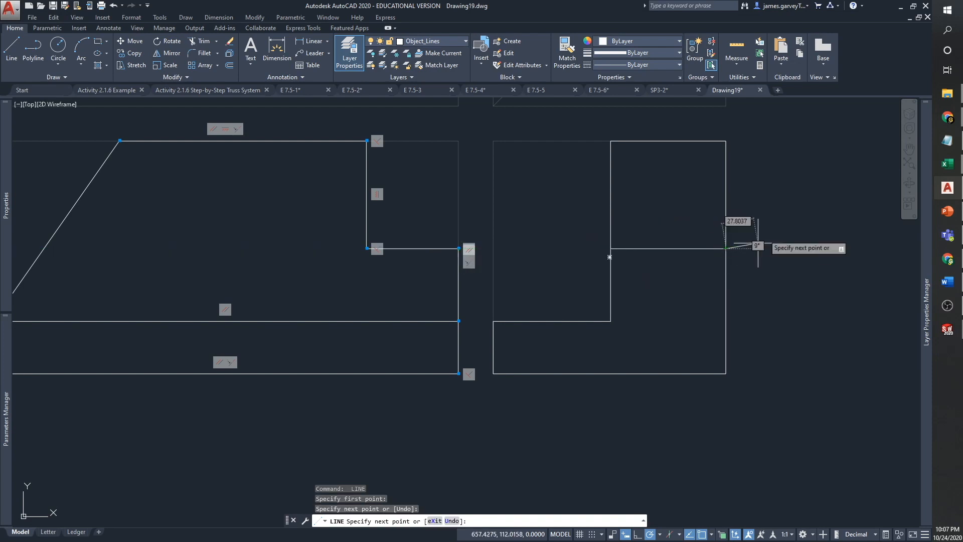
pyautogui.press('Escape')
pyautogui.press('Escape')
# Apply AutoConstrain to the new horizontal line together with the front view's notch lines and the view rectangles
pyautogui.click(811, 263)
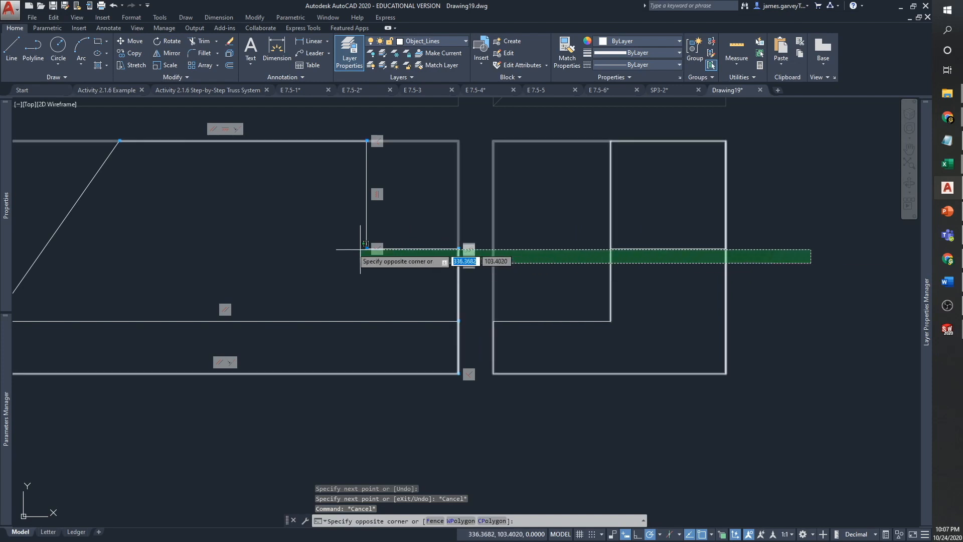
pyautogui.click(305, 236)
pyautogui.write('autoconstrain')
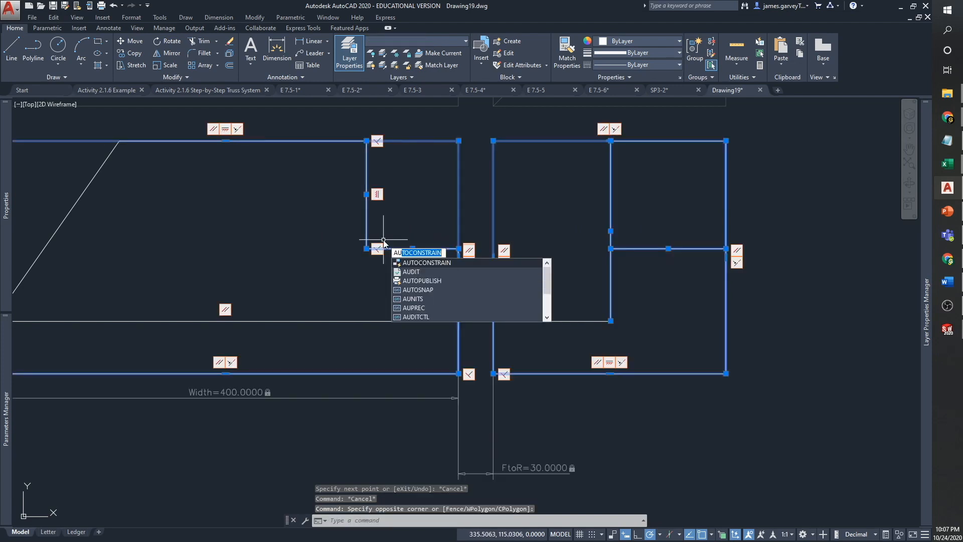
pyautogui.press('Return')
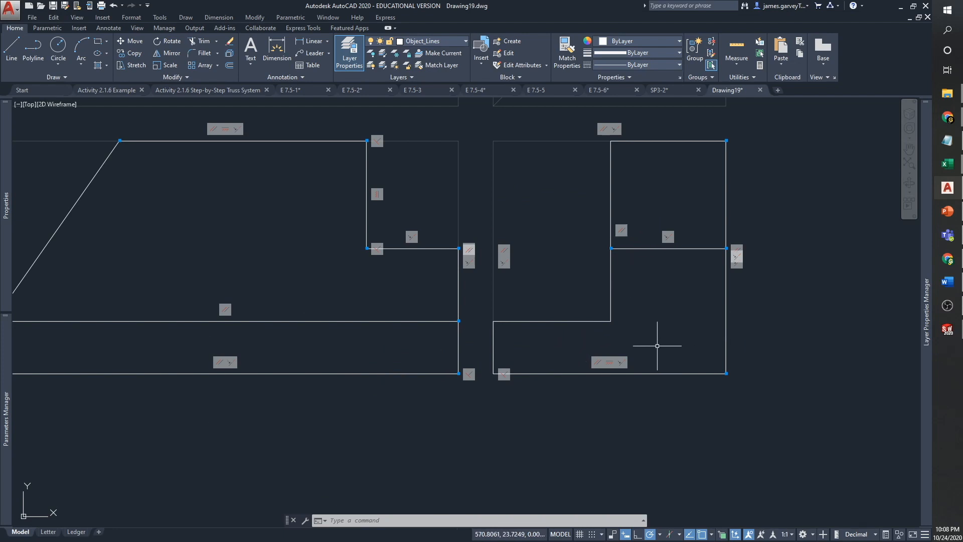
# Draw a horizontal line from the inner corner of the right view's L-shaped outline to its right edge
pyautogui.write('l')
pyautogui.press('Return')
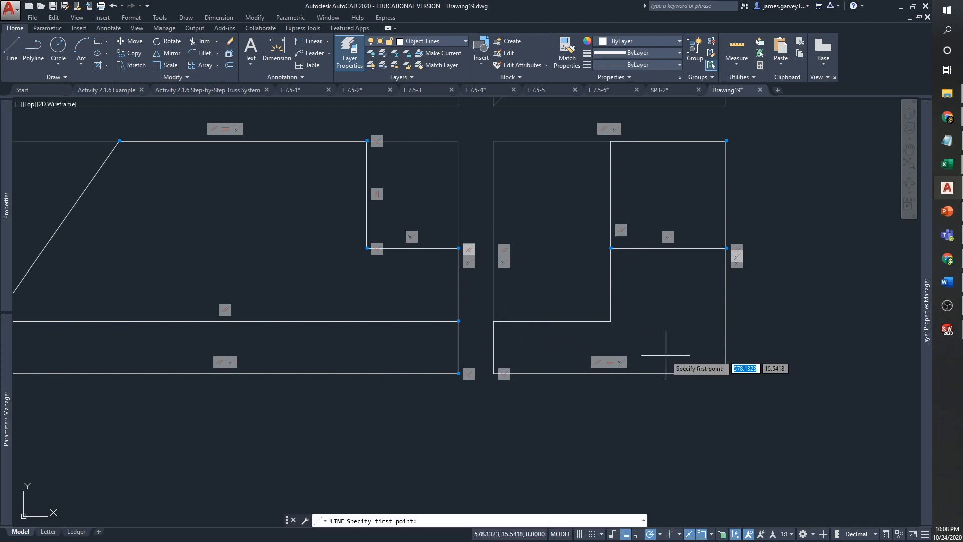
pyautogui.click(611, 296)
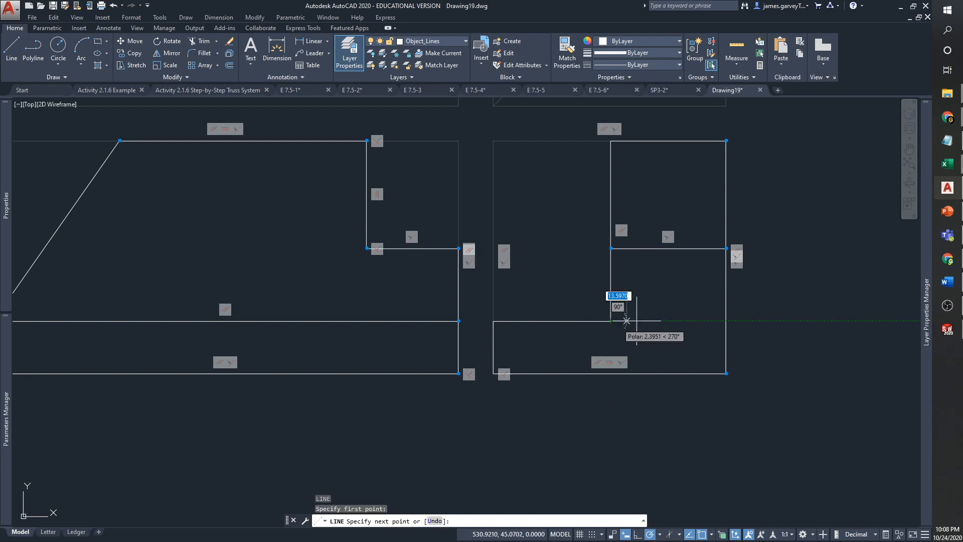
pyautogui.press('Escape')
# Move the line between the right view's inner corner and right edge to the Hidden_Lines layer
pyautogui.click(585, 298)
pyautogui.click(876, 371)
pyautogui.click(424, 44)
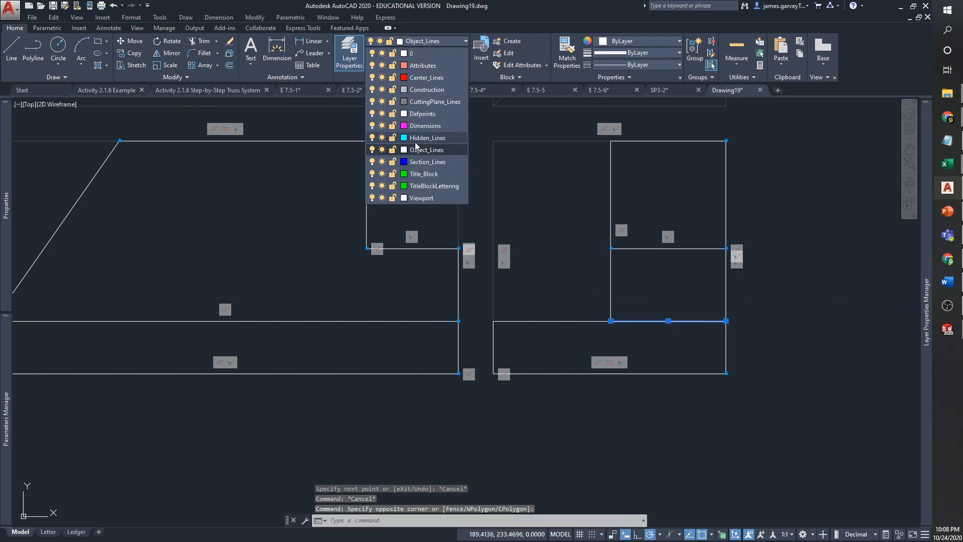
pyautogui.click(424, 140)
pyautogui.press('Escape')
pyautogui.press('Escape')
# Apply AutoConstrain to the hidden line, the right view lines it meets and the front view's long horizontal line
pyautogui.click(783, 334)
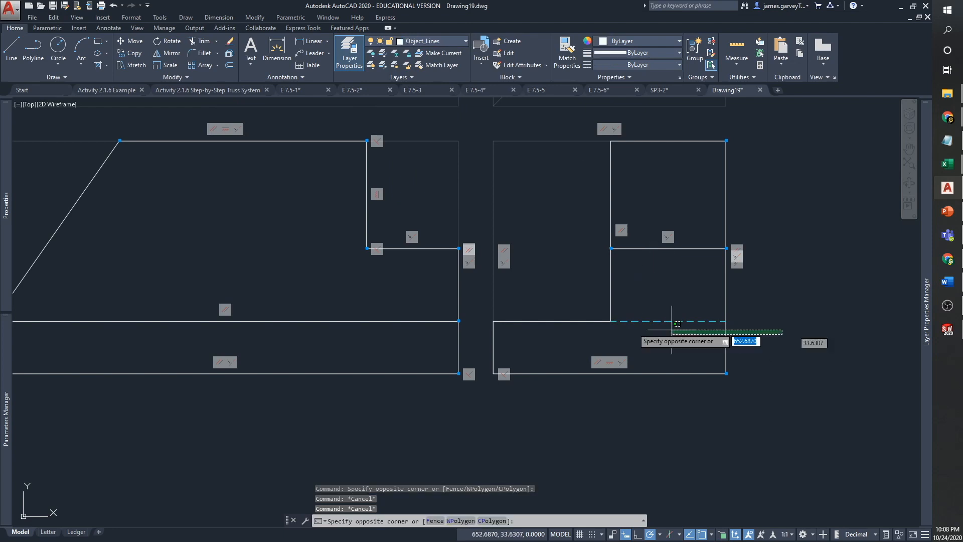
pyautogui.click(79, 304)
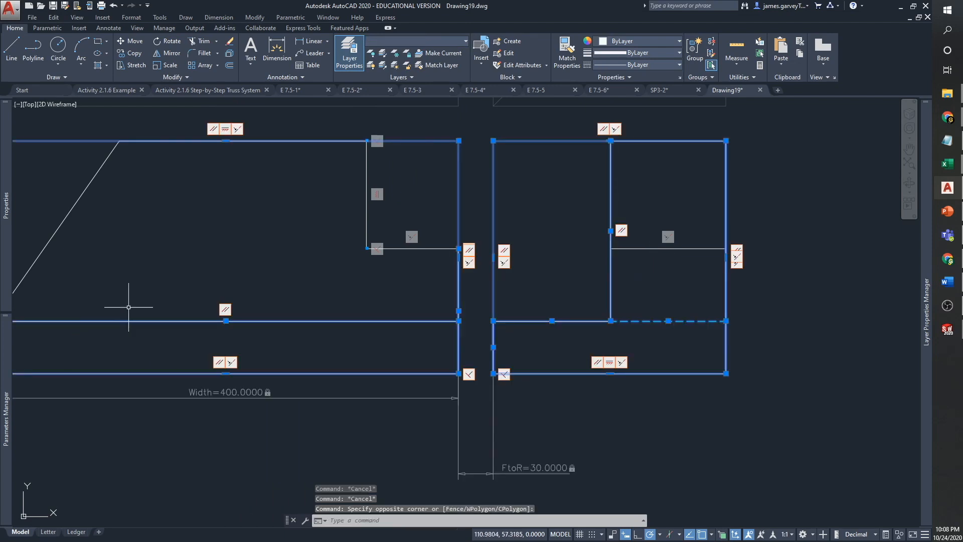
pyautogui.write('au')
pyautogui.press('Return')
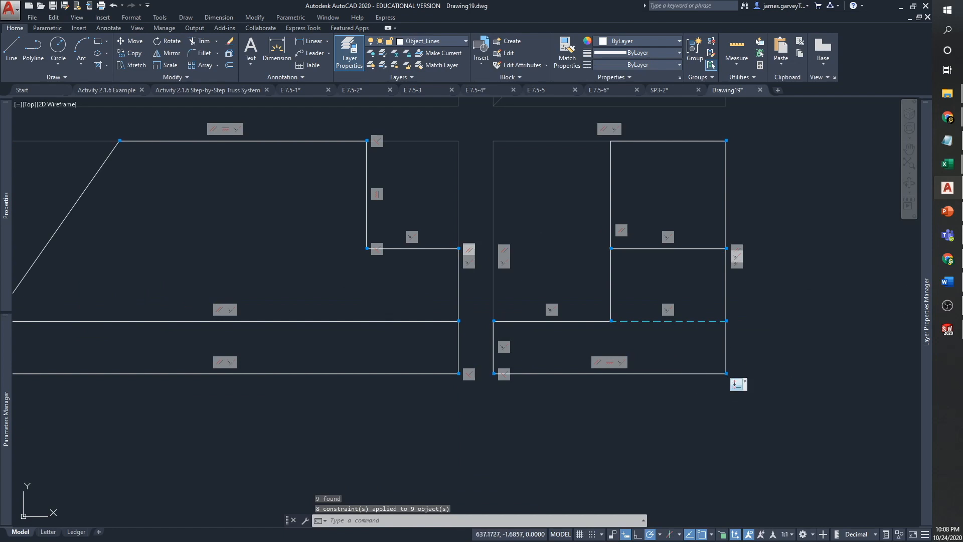
# Apply AutoConstrain to all the lines of the right view together with its view rectangle
pyautogui.click(808, 415)
pyautogui.click(480, 129)
pyautogui.write('a')
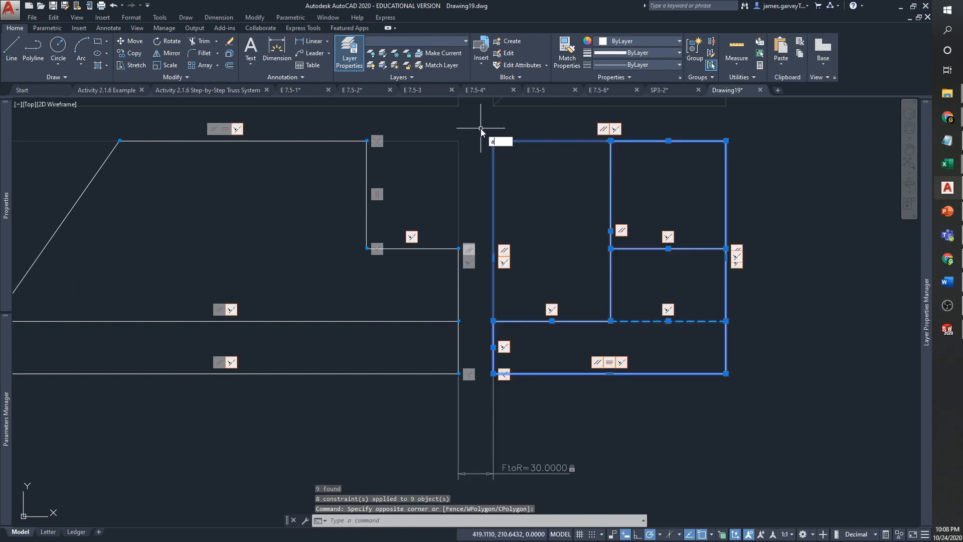
pyautogui.write('u')
pyautogui.press('Return')
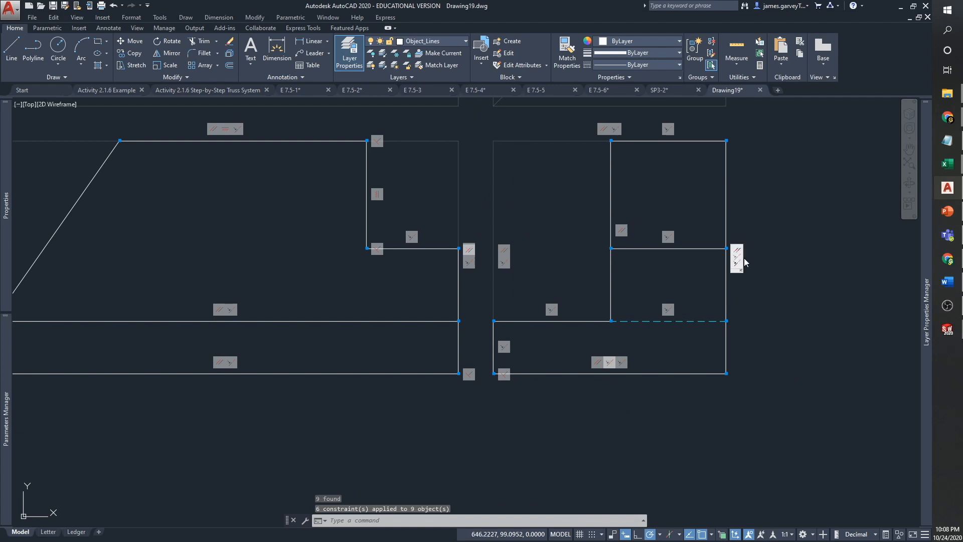
# Draw a vertical construction line (XLINE) along the right view's inner vertical edge, crossing the diagonal of the square above
pyautogui.scroll(-2, 603, 241)
pyautogui.moveTo(617, 211); pyautogui.dragTo(634, 304, button='middle')
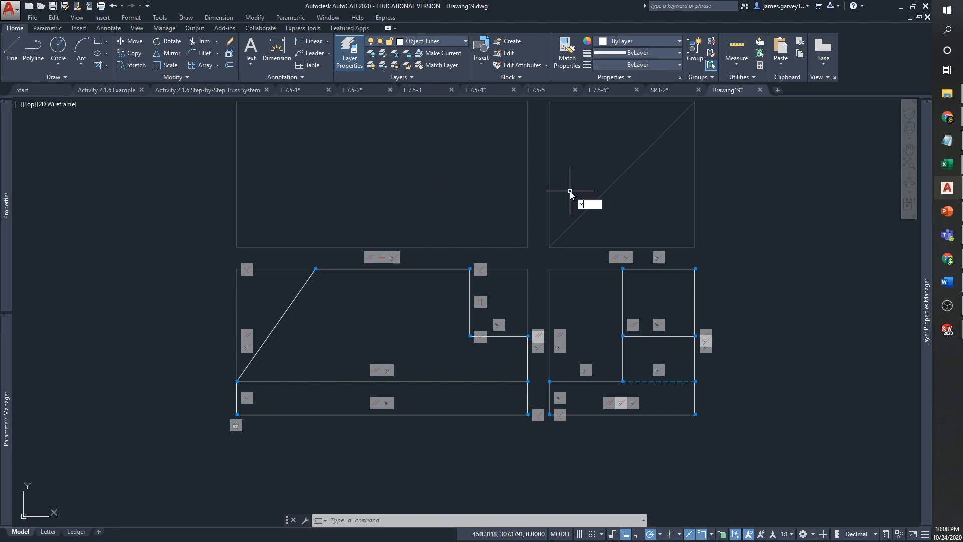
pyautogui.write('xl')
pyautogui.press('Return')
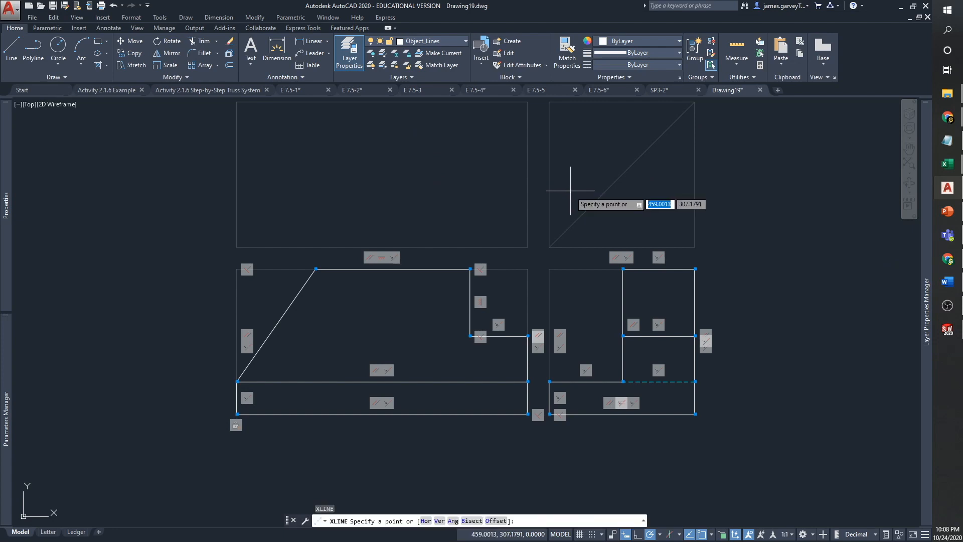
pyautogui.click(622, 342)
pyautogui.click(623, 422)
pyautogui.press('Escape')
pyautogui.press('Escape')
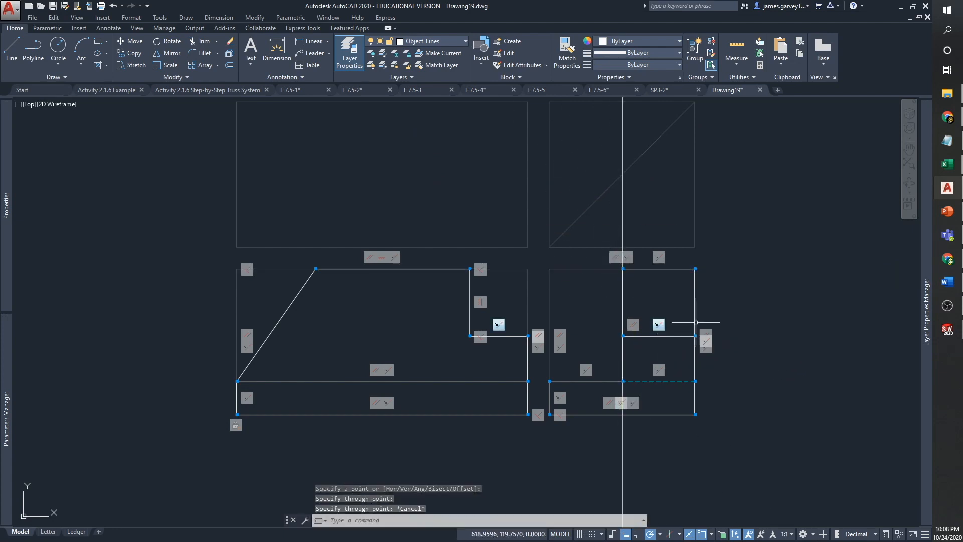
# Match the vertical construction line's properties to those of the square above the right view
pyautogui.write('ma')
pyautogui.press('Return')
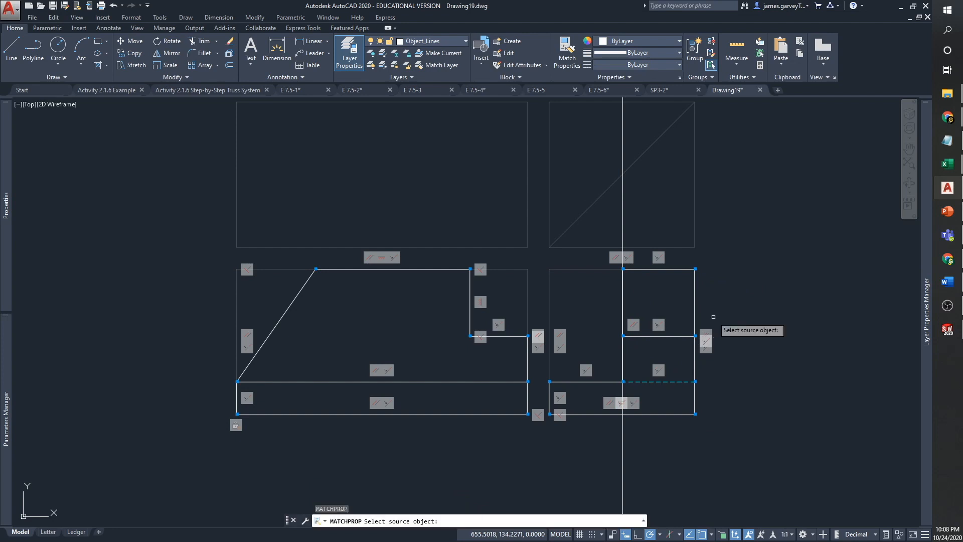
pyautogui.click(652, 248)
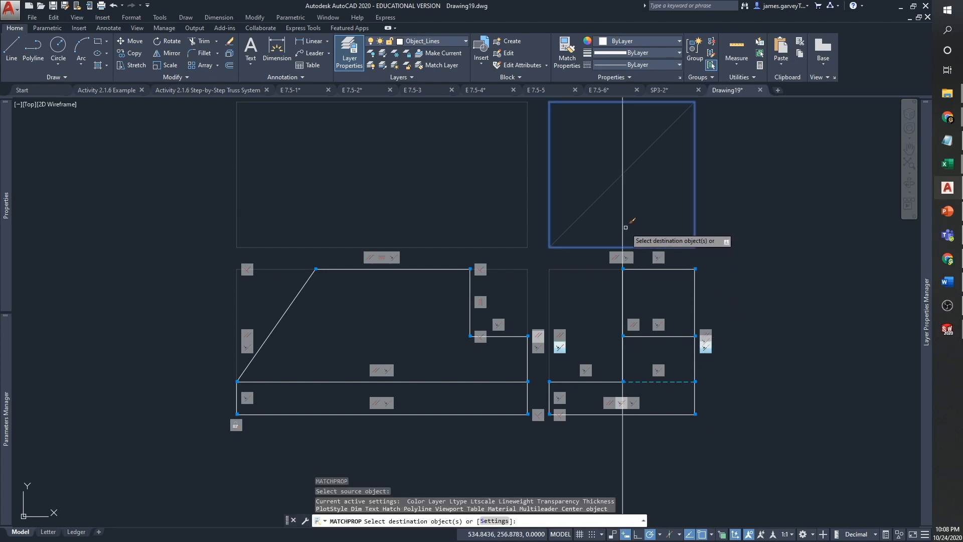
pyautogui.press('Escape')
pyautogui.press('Escape')
# Place a point where the vertical construction line crosses the 45-degree diagonal
pyautogui.write('po')
pyautogui.press('Return')
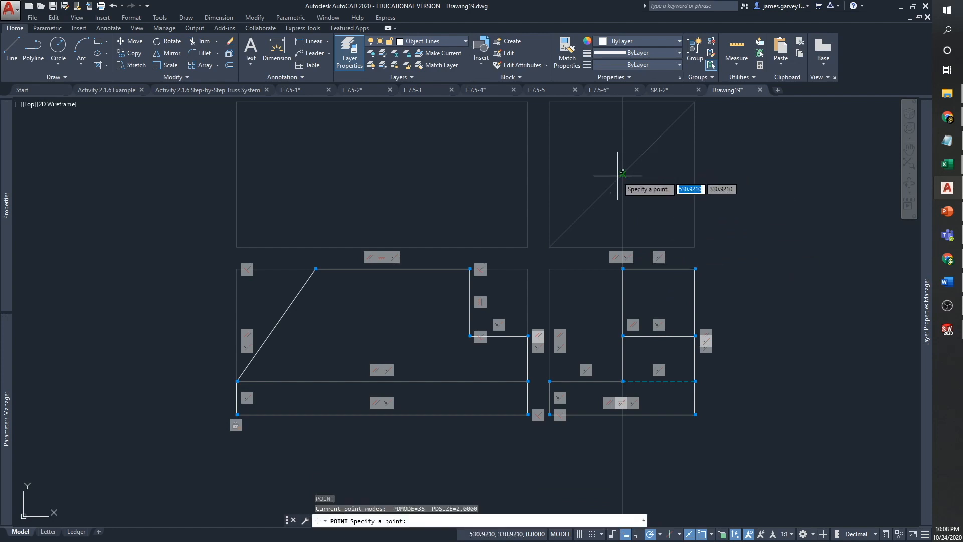
pyautogui.press('Escape')
# Apply AutoConstrain to the point, the diagonal and the vertical construction line at their intersection
pyautogui.click(651, 200)
pyautogui.click(607, 163)
pyautogui.write('auto')
pyautogui.press('Return')
# Match the intersection point's properties to those of the diagonal line
pyautogui.scroll(6, 597, 189)
pyautogui.moveTo(661, 179)
pyautogui.mouseDown(button='middle')
pyautogui.moveTo(659, 195)
pyautogui.moveTo(555, 234)
pyautogui.mouseUp(button='middle')
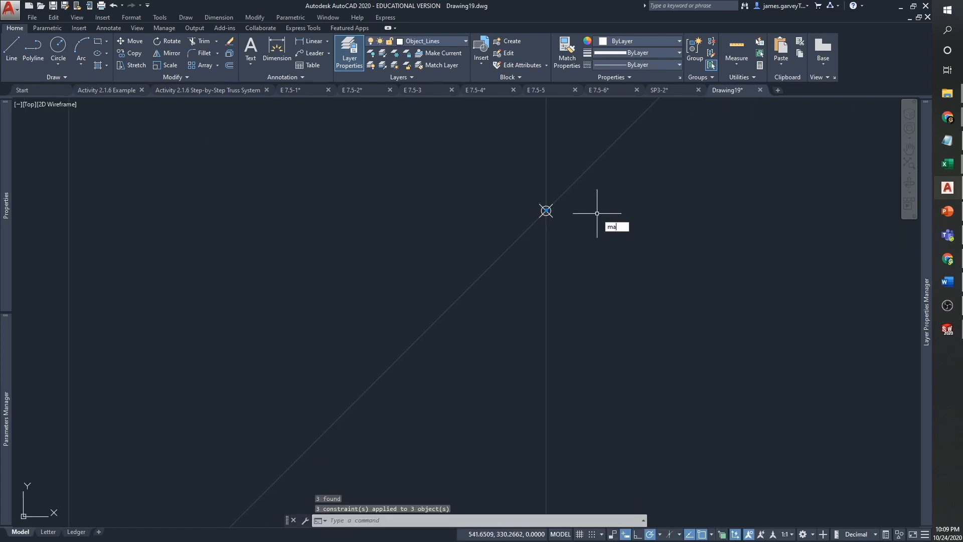
pyautogui.write('ma')
pyautogui.press('Return')
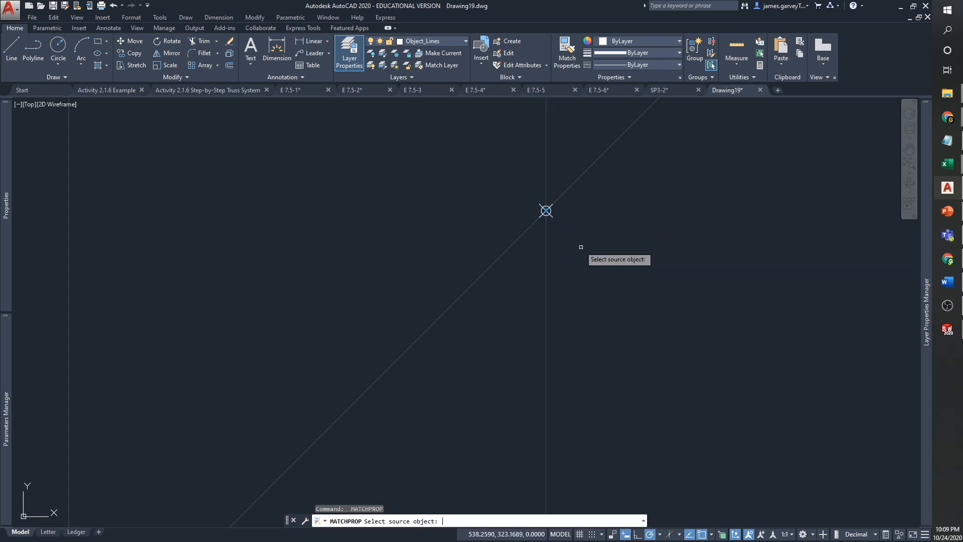
pyautogui.click(572, 185)
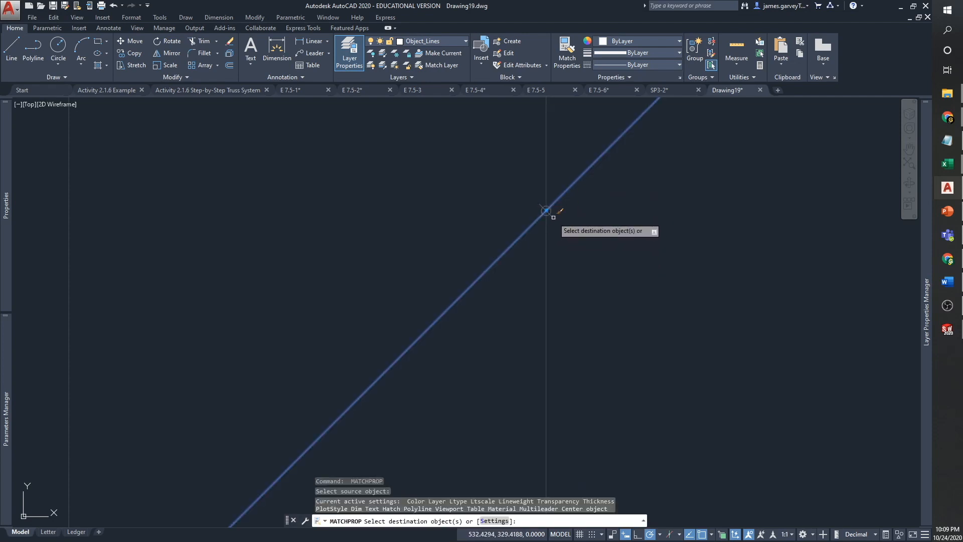
pyautogui.press('Escape')
pyautogui.press('Escape')
# Draw a horizontal construction line (XLINE) through the point on the diagonal, running across the top view's rectangle
pyautogui.scroll(-5, 637, 236)
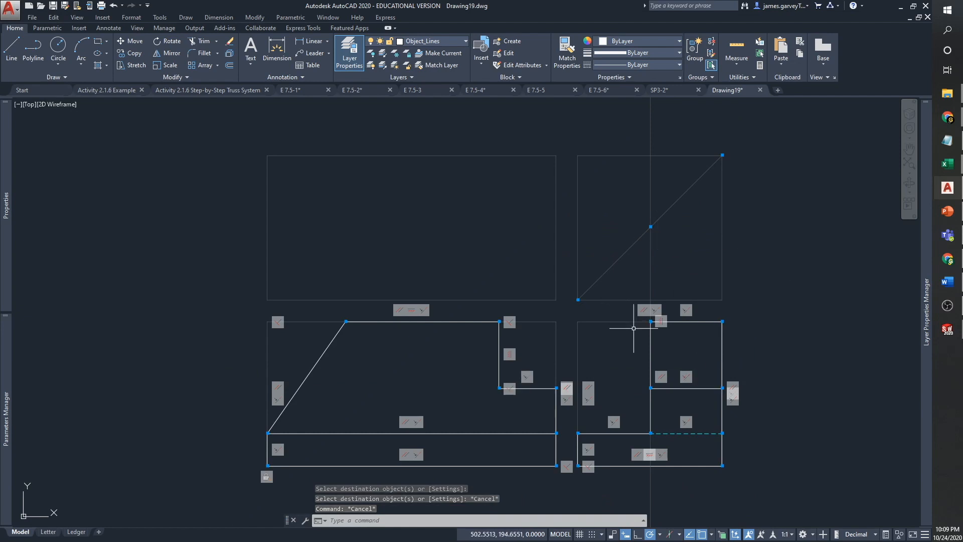
pyautogui.write('xl')
pyautogui.press('Return')
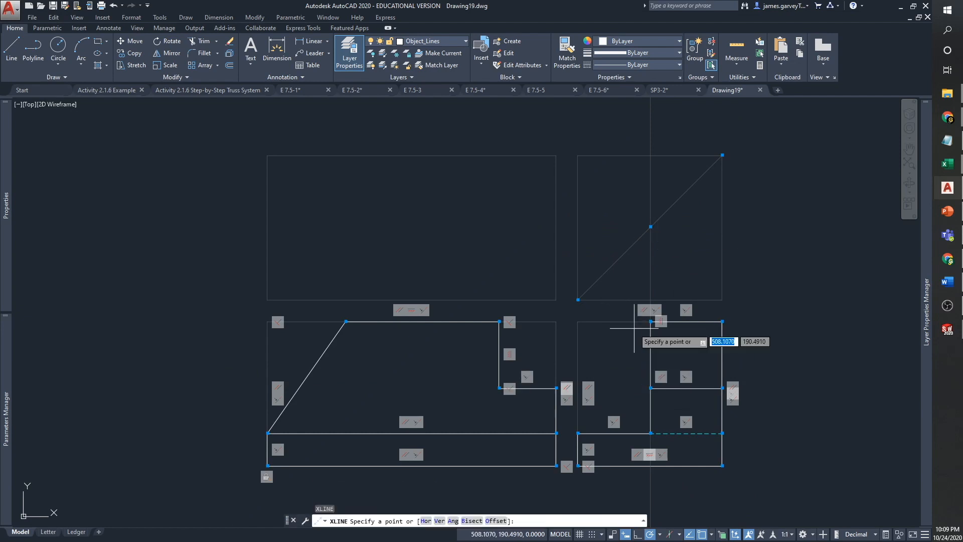
pyautogui.click(651, 226)
pyautogui.click(709, 227)
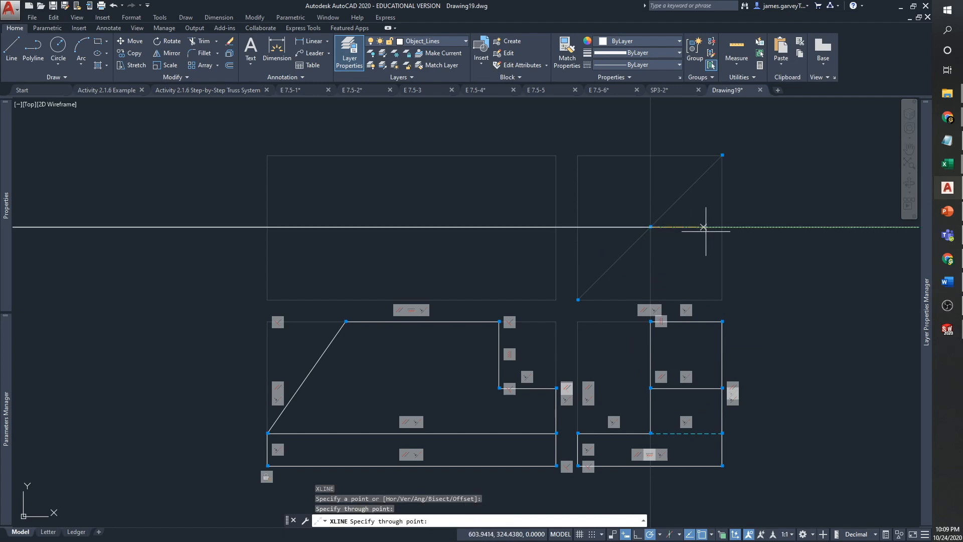
pyautogui.press('Escape')
pyautogui.press('Escape')
# Match the horizontal construction line's properties to those of the diagonal line
pyautogui.press('Return')
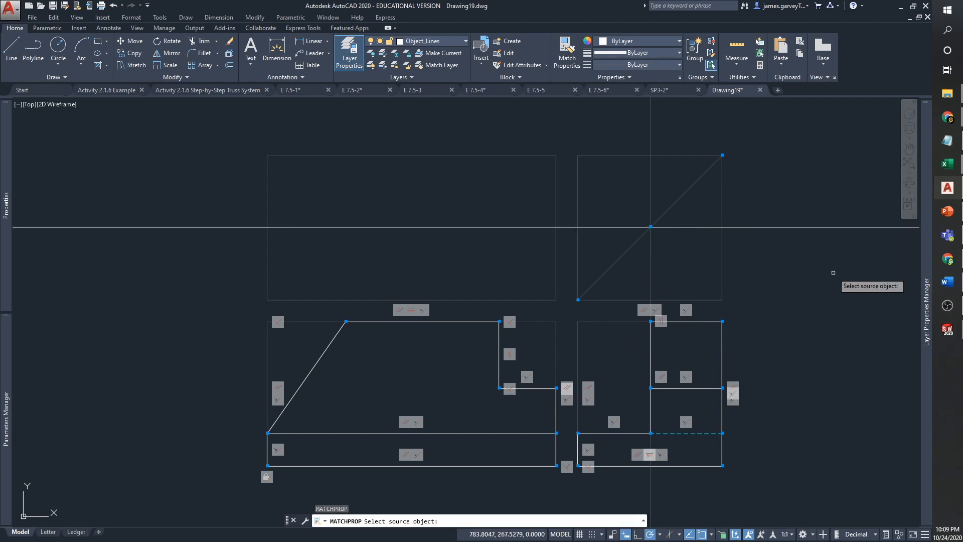
pyautogui.click(686, 191)
pyautogui.press('Escape')
pyautogui.press('Escape')
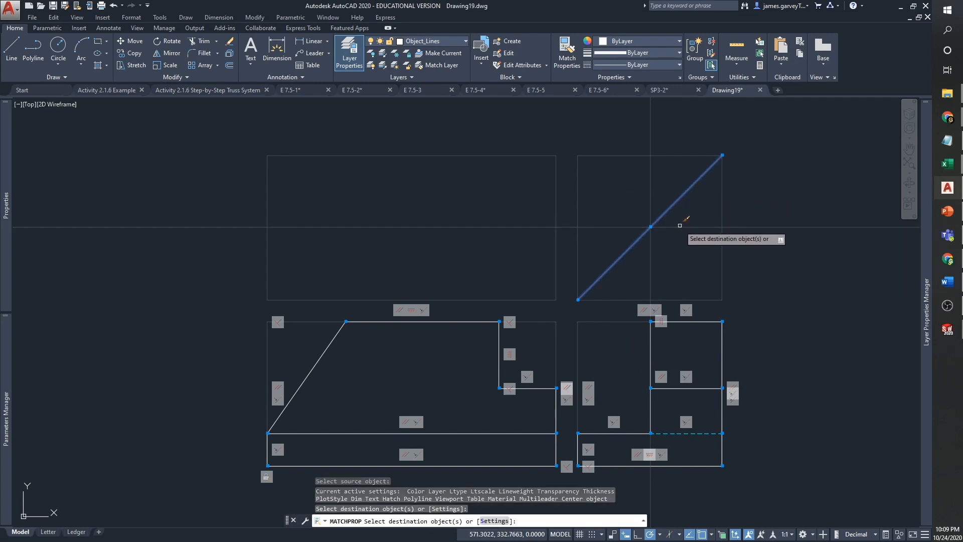
# Apply AutoConstrain to the point, the diagonal and both construction lines where they cross
pyautogui.click(704, 259)
pyautogui.click(626, 209)
pyautogui.write('a')
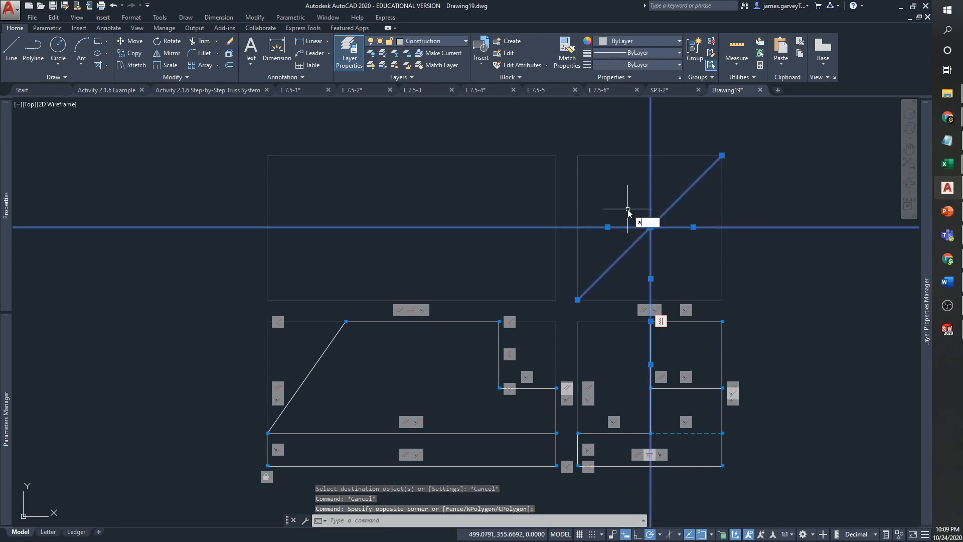
pyautogui.write('u')
pyautogui.press('Return')
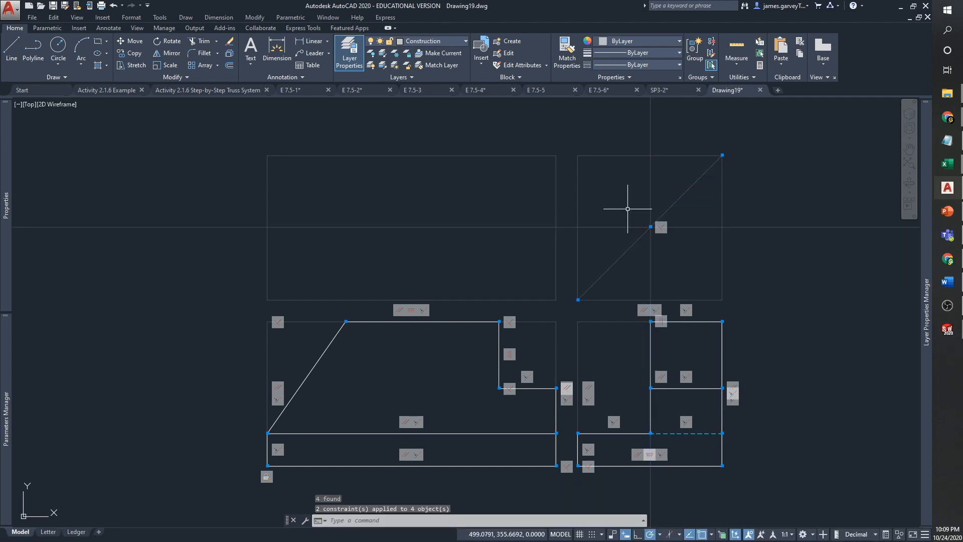
# Draw a vertical line in the top view from the horizontal construction line to the upper edge, aligned with the front view's sloped-edge upper corner
pyautogui.scroll(-1, 692, 230)
pyautogui.scroll(1, 657, 318)
pyautogui.moveTo(657, 318)
pyautogui.mouseDown(button='middle')
pyautogui.moveTo(694, 328)
pyautogui.moveTo(712, 374)
pyautogui.moveTo(734, 394)
pyautogui.mouseUp(button='middle')
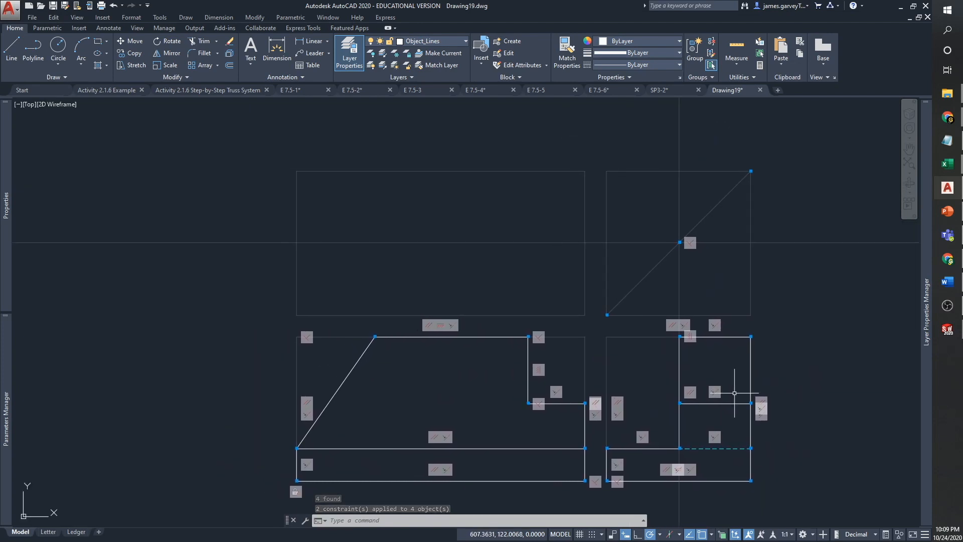
pyautogui.write('l')
pyautogui.press('Return')
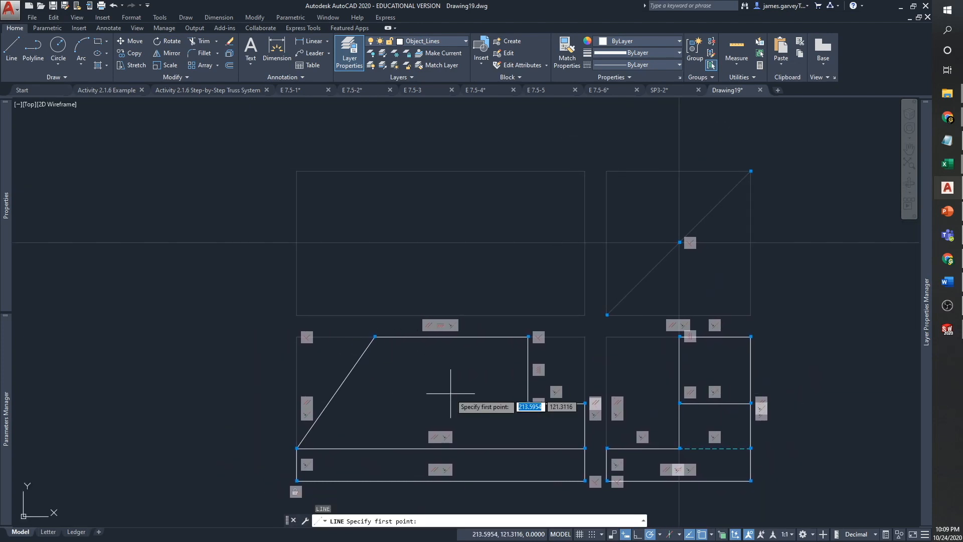
pyautogui.click(375, 242)
pyautogui.click(374, 171)
pyautogui.press('Return')
# Trace the top view's full rectangular outline with object lines through its four template corners
pyautogui.press('Return')
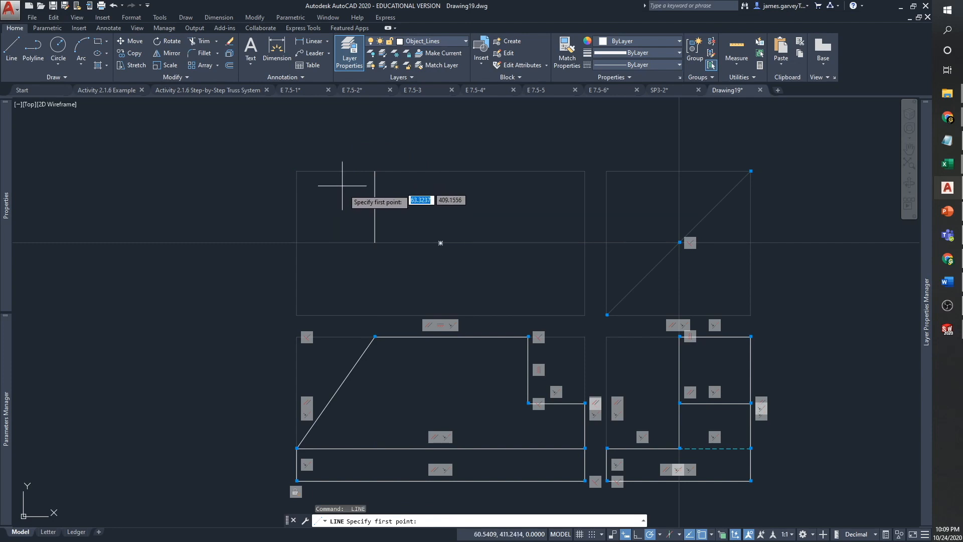
pyautogui.click(297, 171)
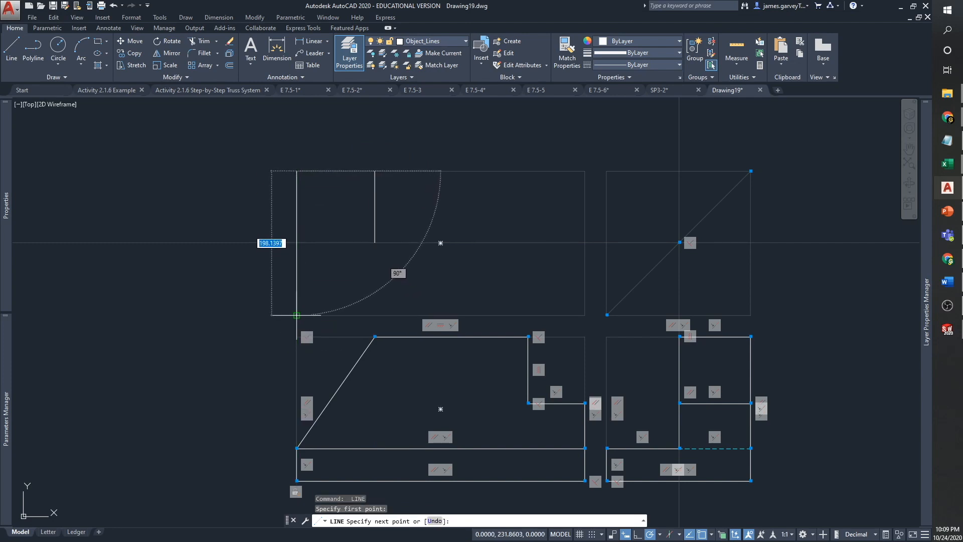
pyautogui.click(297, 315)
pyautogui.click(585, 315)
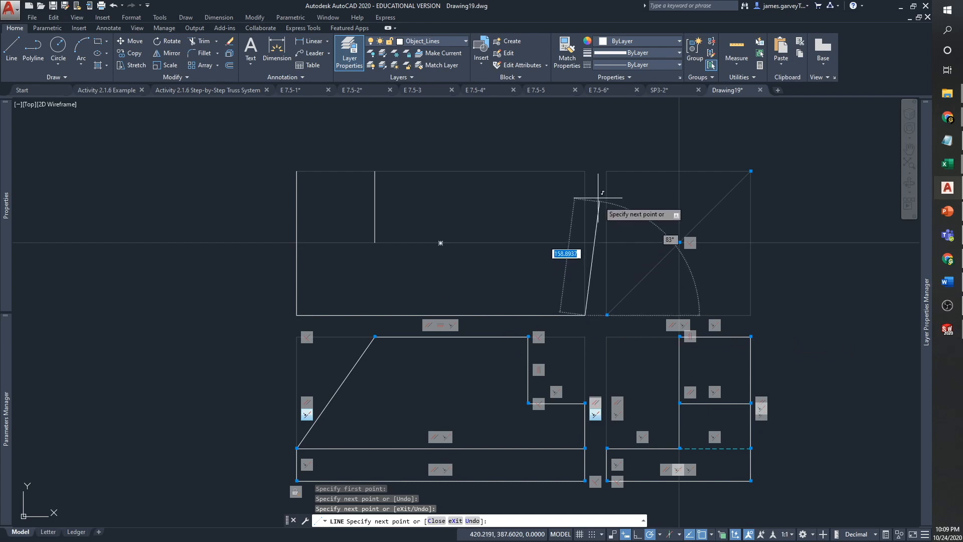
pyautogui.click(585, 171)
pyautogui.click(297, 171)
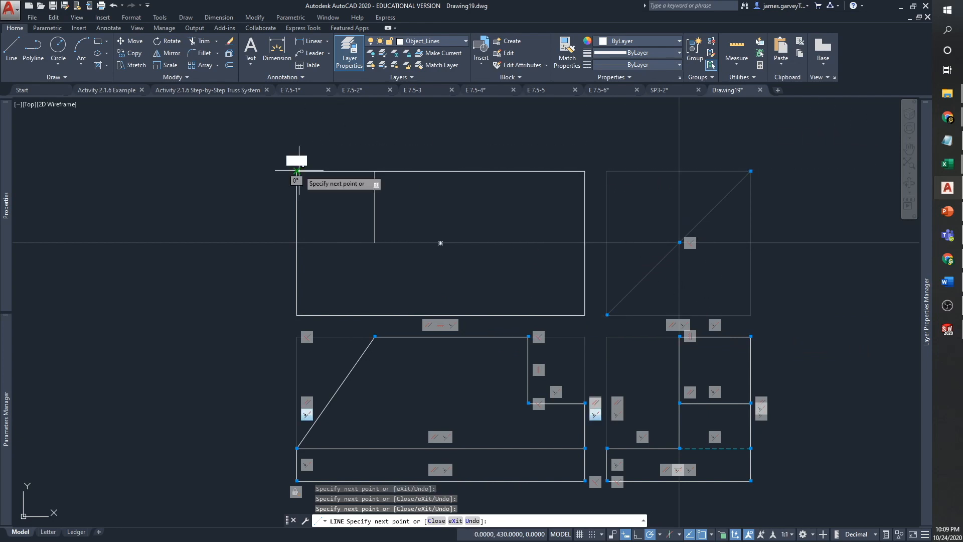
pyautogui.press('Escape')
# Draw a line across the top view along the construction line, and a vertical line up to the upper edge above the front view's notch
pyautogui.press('space')
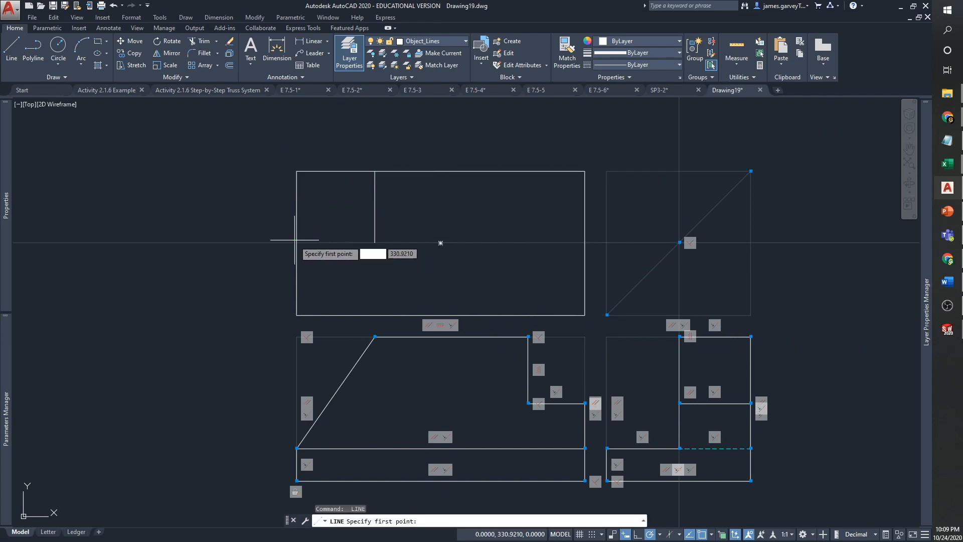
pyautogui.click(326, 243)
pyautogui.click(585, 243)
pyautogui.press('space')
pyautogui.press('space')
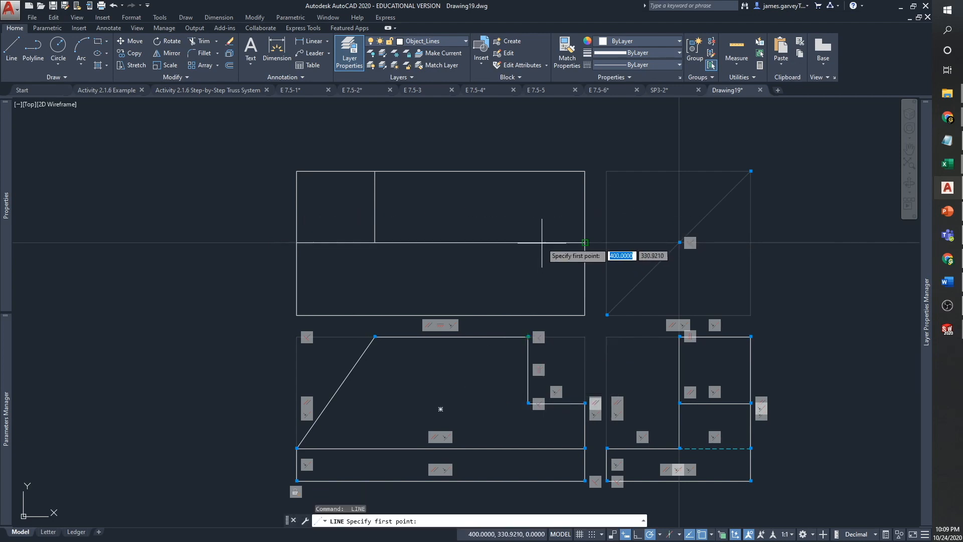
pyautogui.click(528, 172)
pyautogui.press('Escape')
# Apply AutoConstrain to the top and front view geometry crossing the notch's vertical edge and its projected line
pyautogui.click(543, 428)
pyautogui.click(519, 146)
pyautogui.write('au')
pyautogui.press('Return')
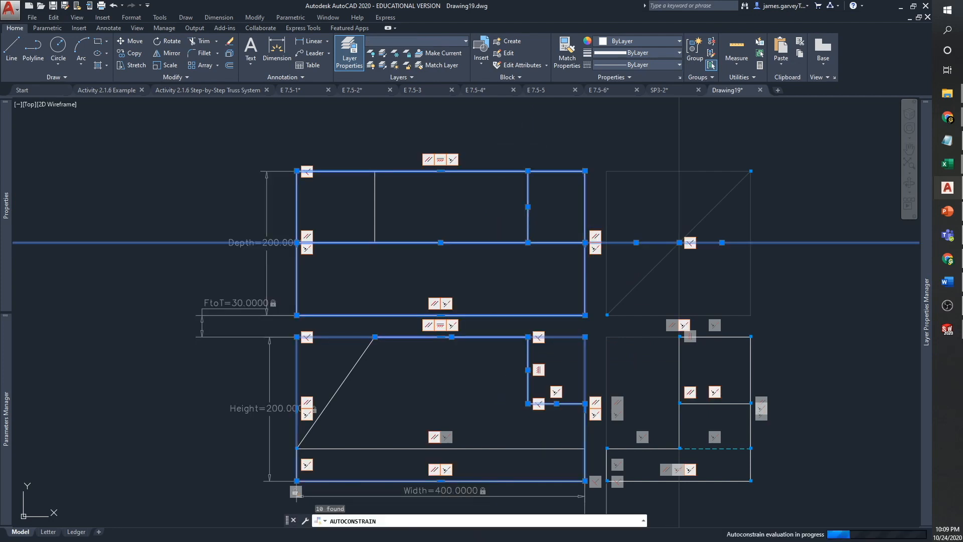
# Apply AutoConstrain to the top and front view geometry around the sloped edge and its projected vertical line
pyautogui.click(390, 388)
pyautogui.click(326, 151)
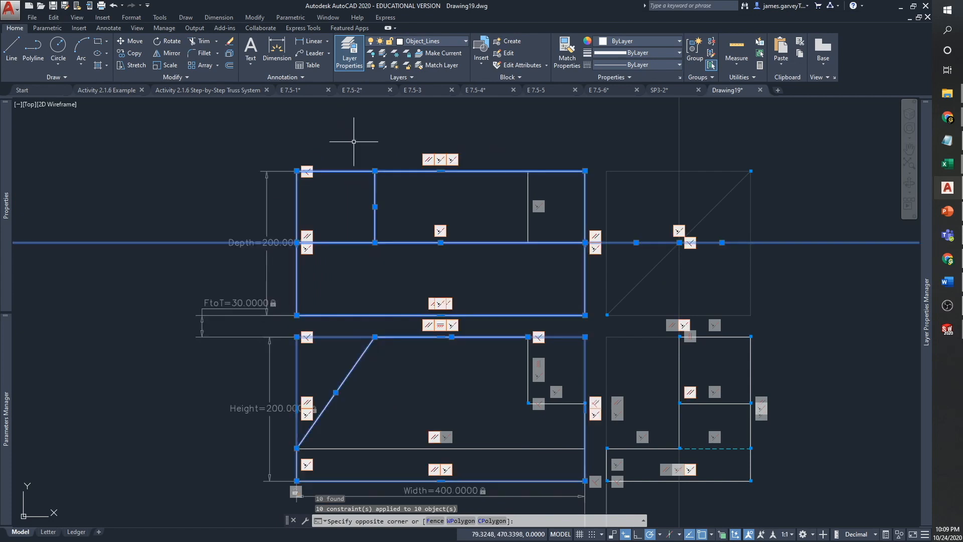
pyautogui.write('Au')
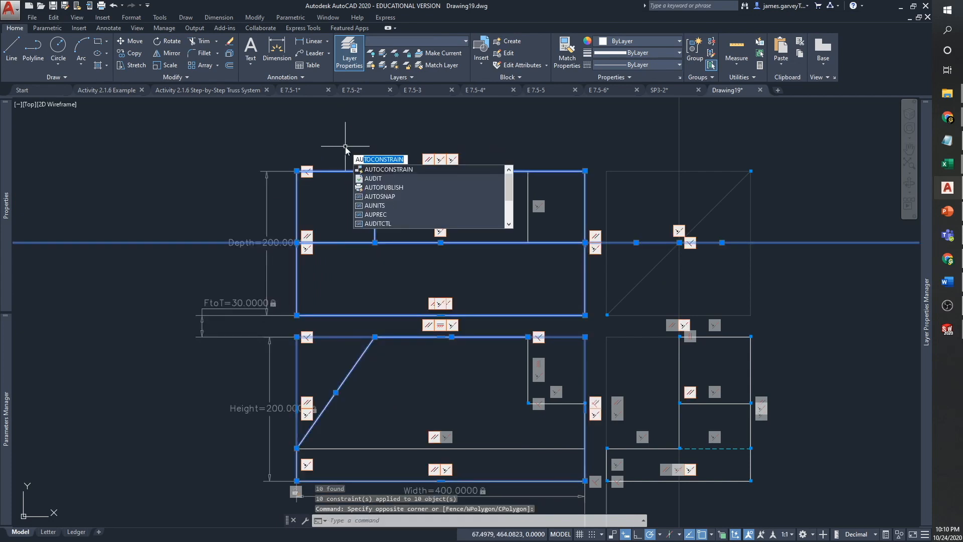
pyautogui.press('Return')
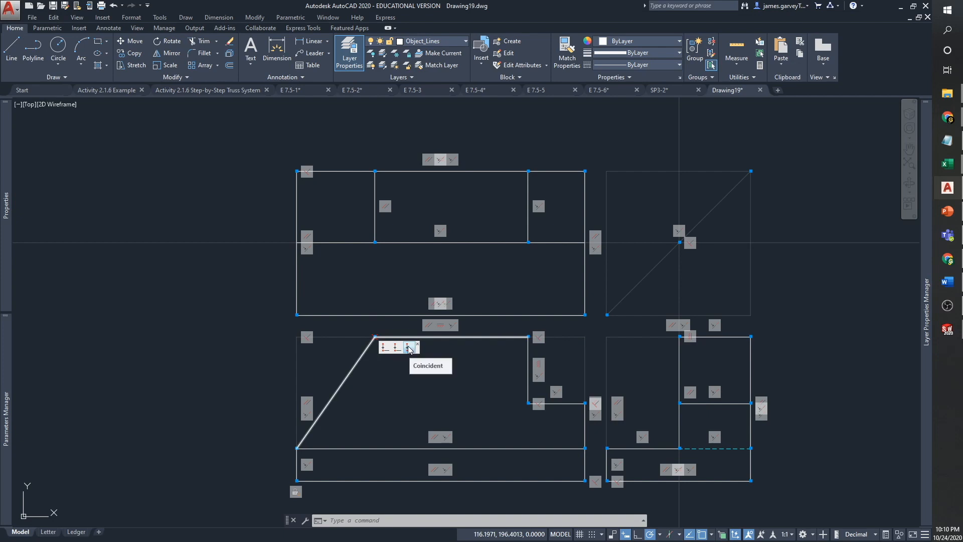
pyautogui.press('Escape')
pyautogui.press('Escape')
pyautogui.press('Escape')
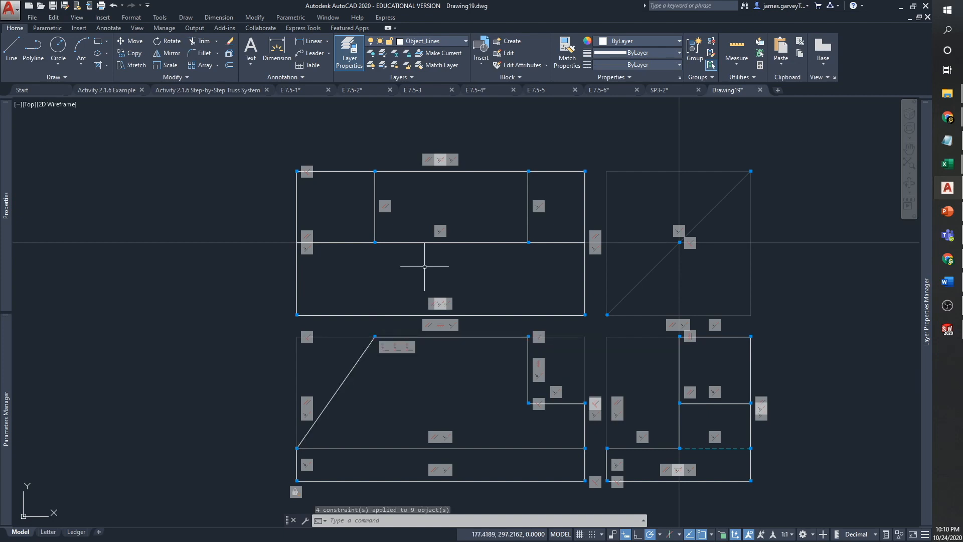
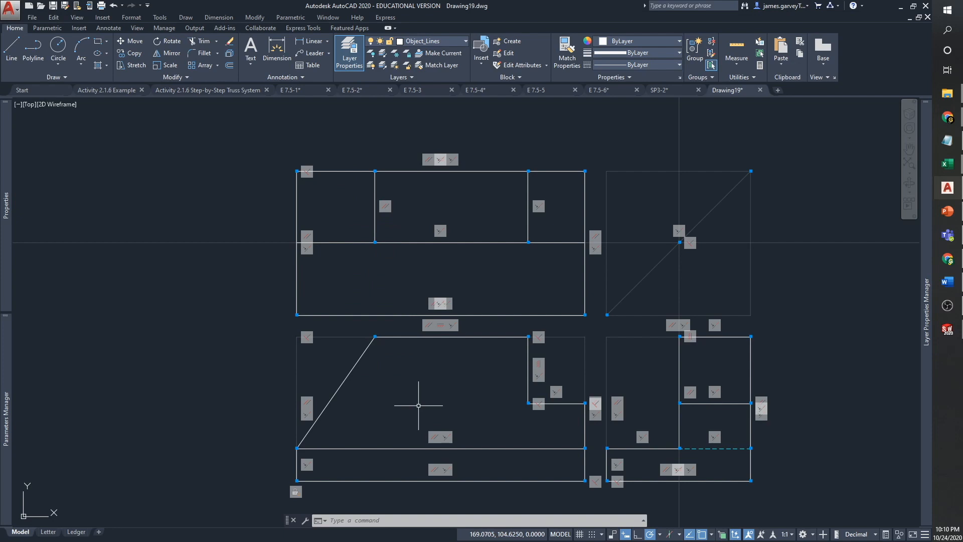
# Add a two-point Vertical constraint between the sloped edge's upper corner and the lower end of its projected line in the top view
pyautogui.write('v')
pyautogui.press('Return')
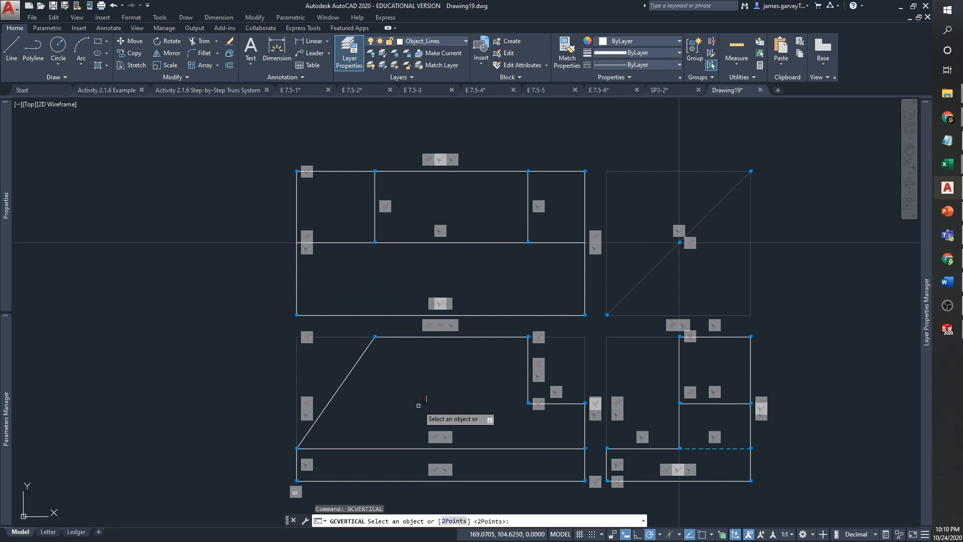
pyautogui.rightClick(418, 406)
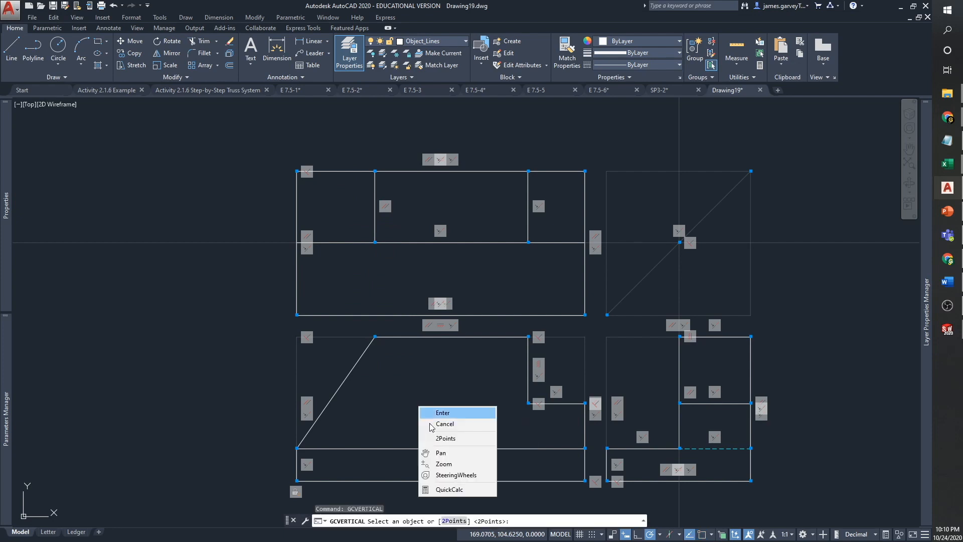
pyautogui.click(464, 440)
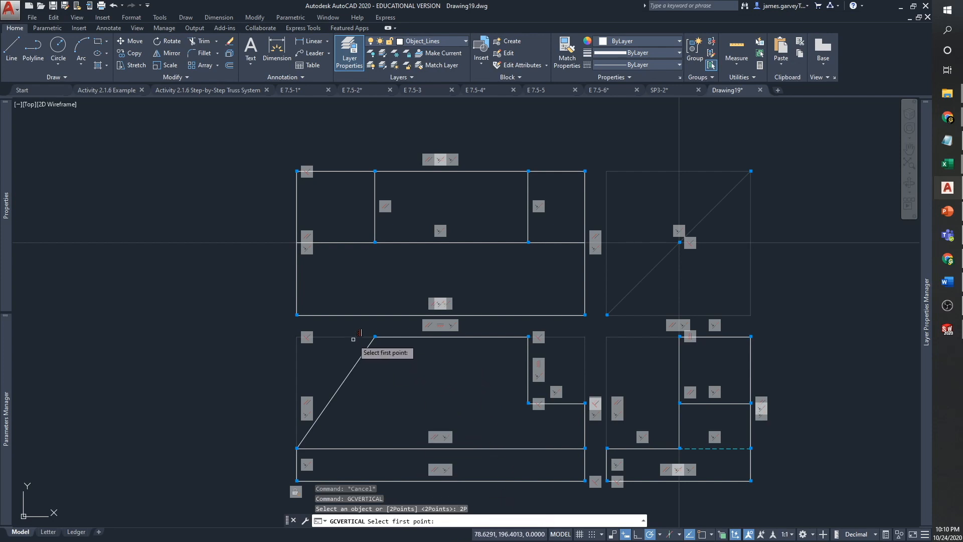
pyautogui.click(376, 333)
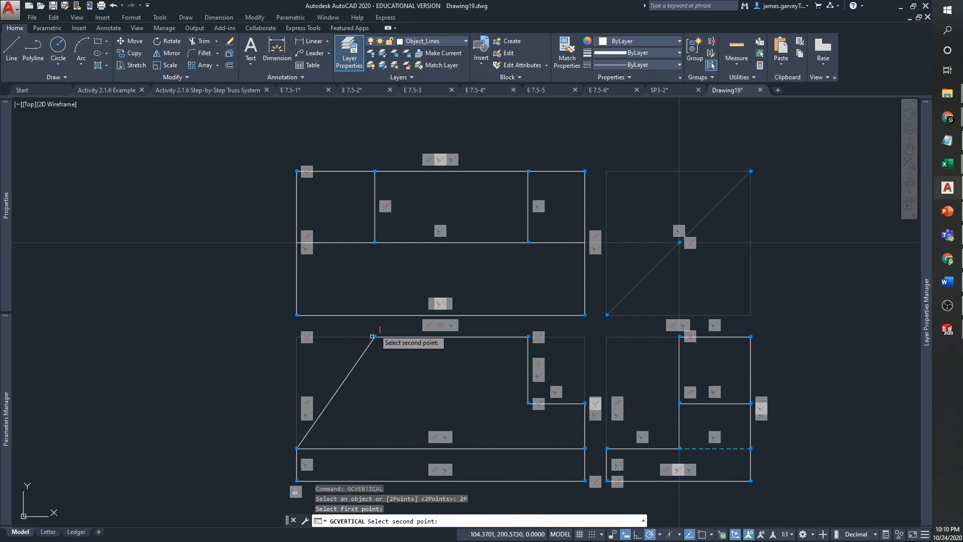
pyautogui.click(375, 230)
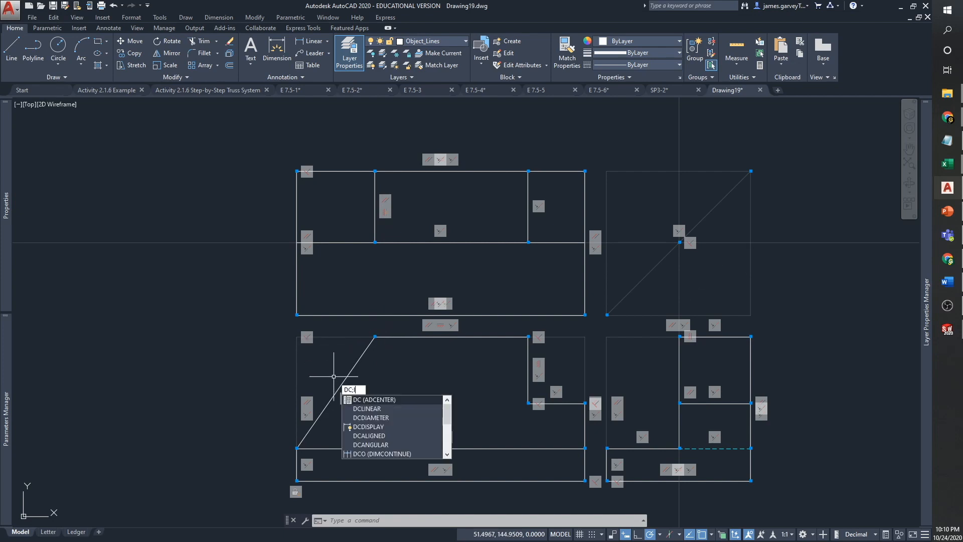
pyautogui.press('BackSpace')
pyautogui.press('Down')
pyautogui.press('Return')
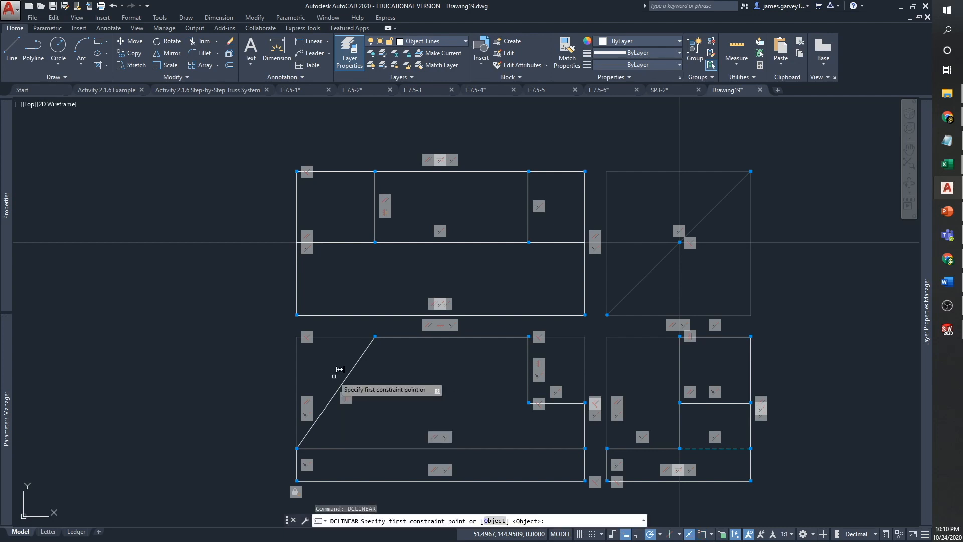
pyautogui.rightClick(579, 371)
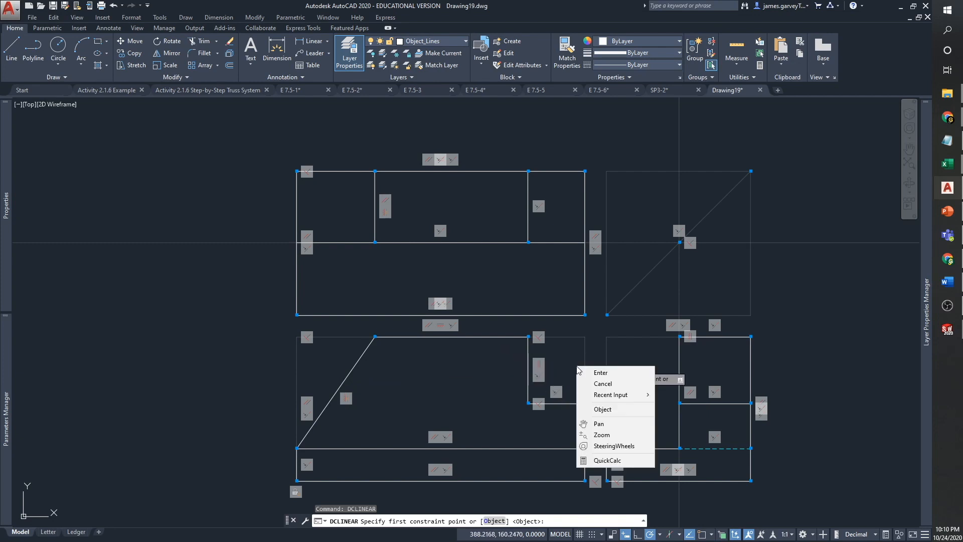
pyautogui.click(602, 409)
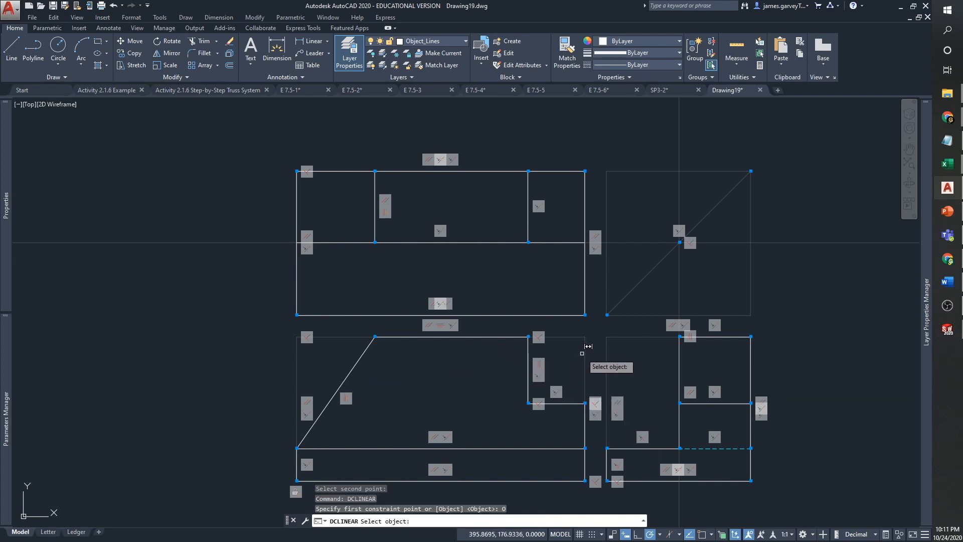
pyautogui.click(584, 354)
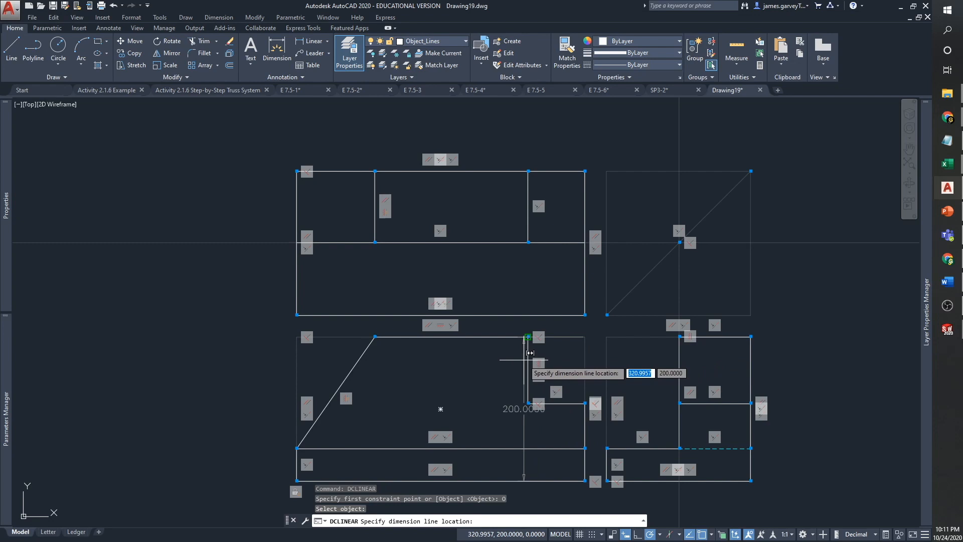
pyautogui.press('Escape')
# Add a horizontal linear dimensional constraint of 100 from the front view rectangle's upper-right corner to the notch's vertical edge
pyautogui.press('space')
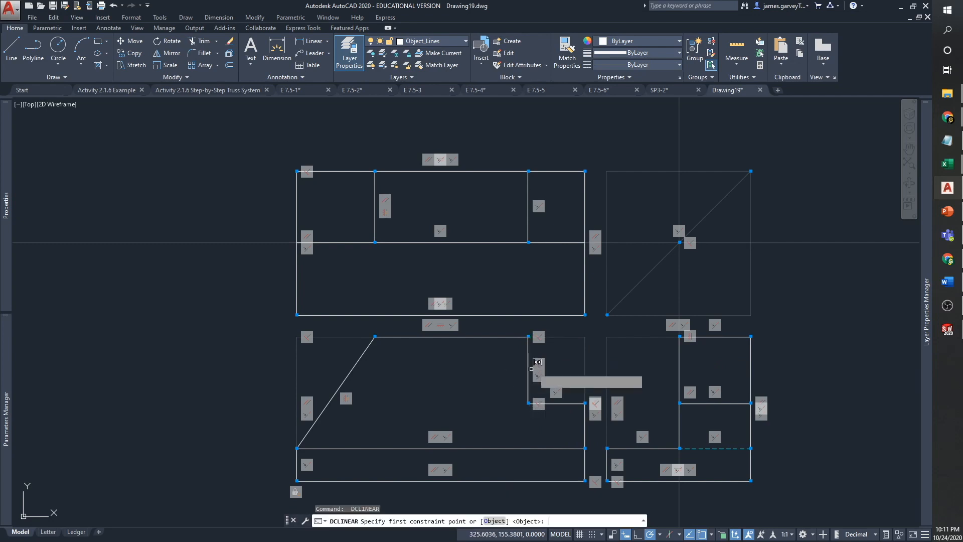
pyautogui.click(585, 341)
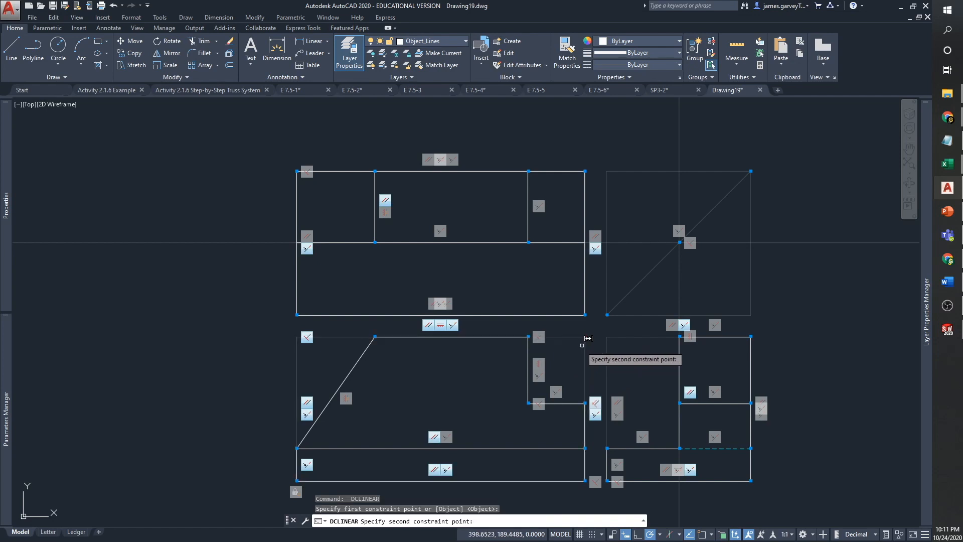
pyautogui.click(536, 339)
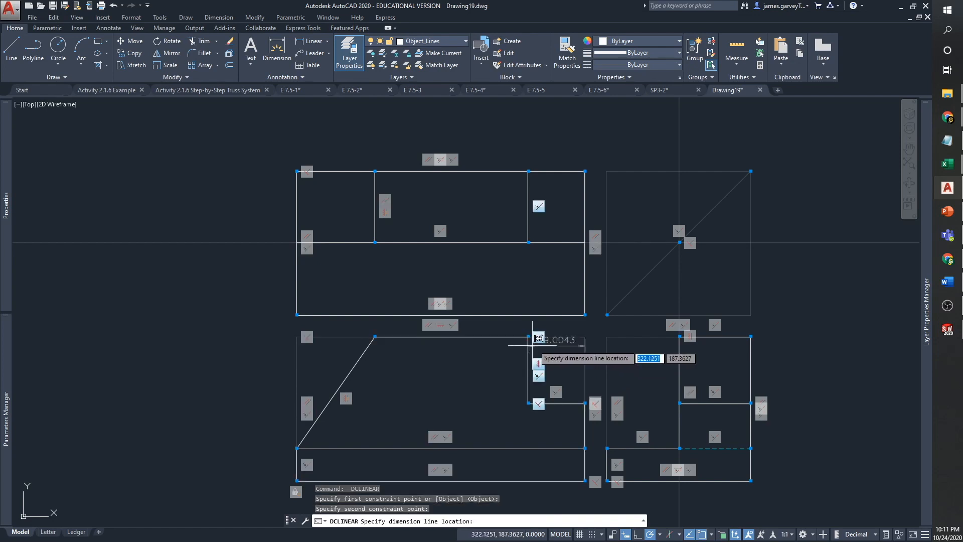
pyautogui.click(586, 330)
pyautogui.write('100')
pyautogui.press('Return')
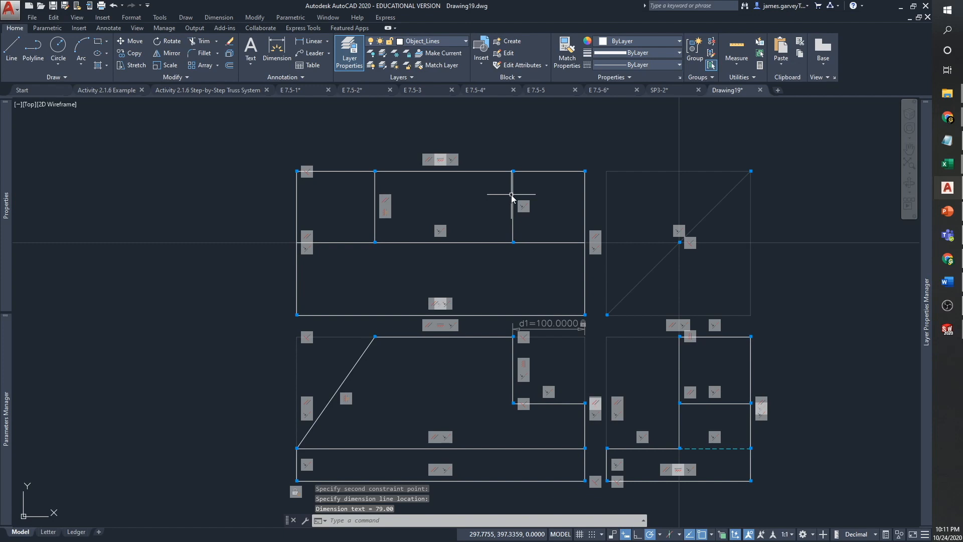
# Add a horizontal linear dimensional constraint of 300 from the front view rectangle's upper-right corner to the sloped edge's upper corner
pyautogui.write('dcl')
pyautogui.press('Return')
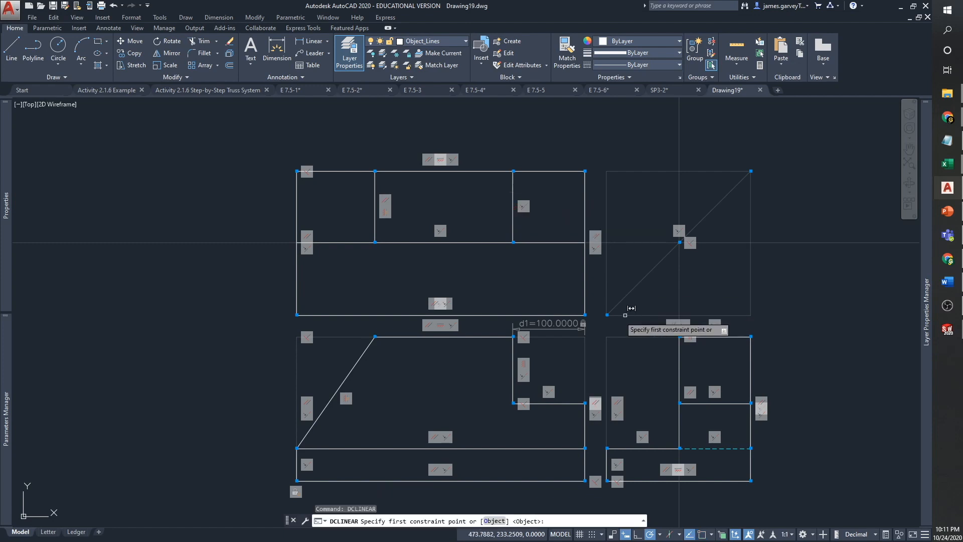
pyautogui.click(585, 337)
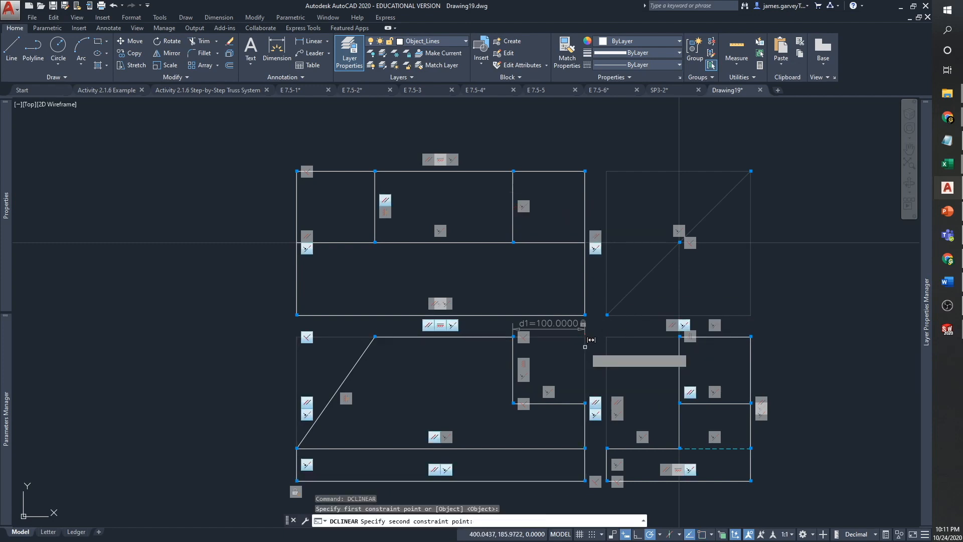
pyautogui.click(375, 337)
pyautogui.click(436, 325)
pyautogui.write('300')
pyautogui.press('Return')
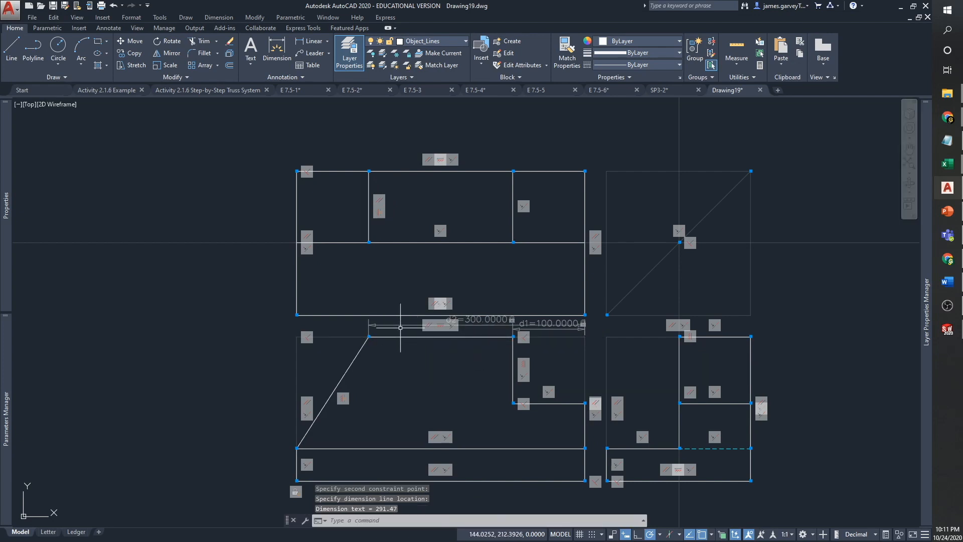
# Add a vertical linear dimensional constraint of 50 from the front view's lower-right corner to the right end of the base line above it
pyautogui.moveTo(672, 442); pyautogui.dragTo(650, 425, button='middle')
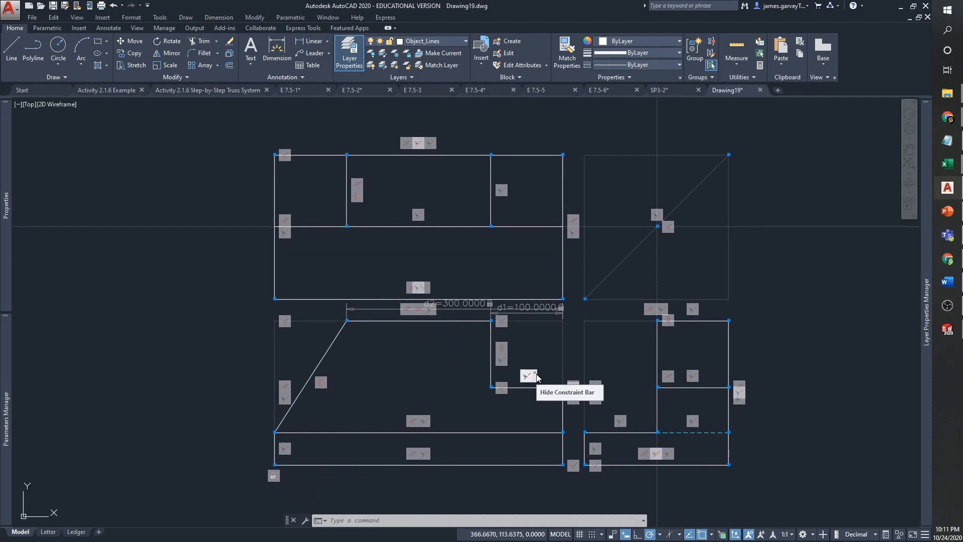
pyautogui.write('dcl')
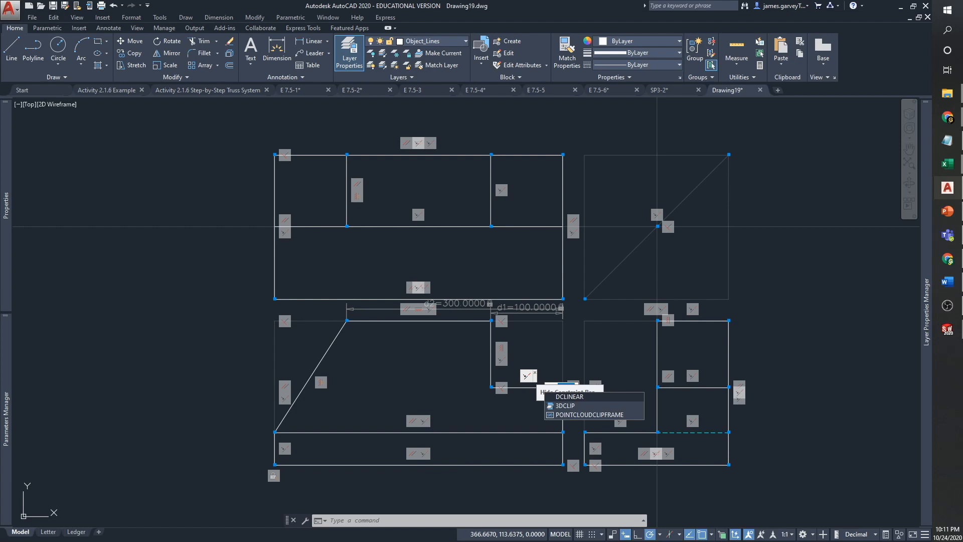
pyautogui.click(602, 396)
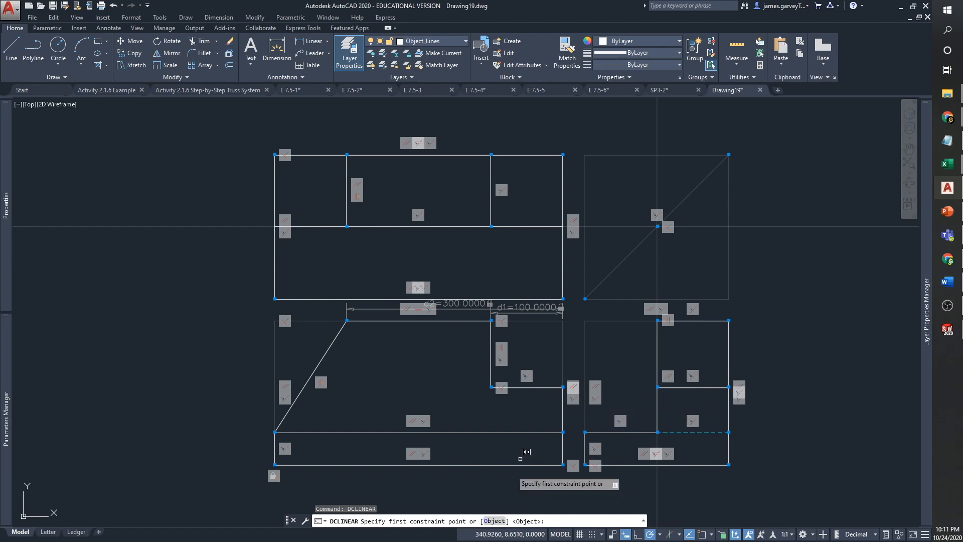
pyautogui.click(560, 463)
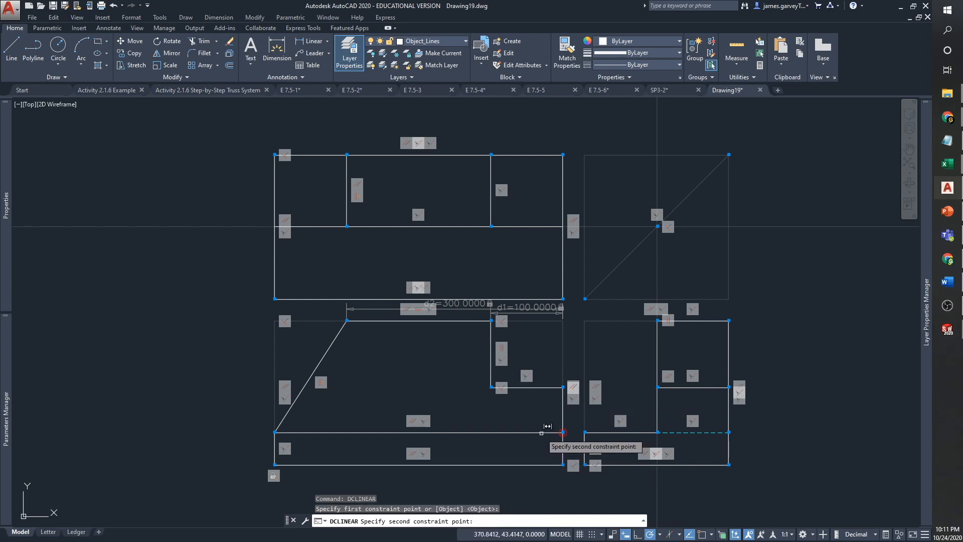
pyautogui.click(545, 431)
pyautogui.click(540, 451)
pyautogui.write('5002')
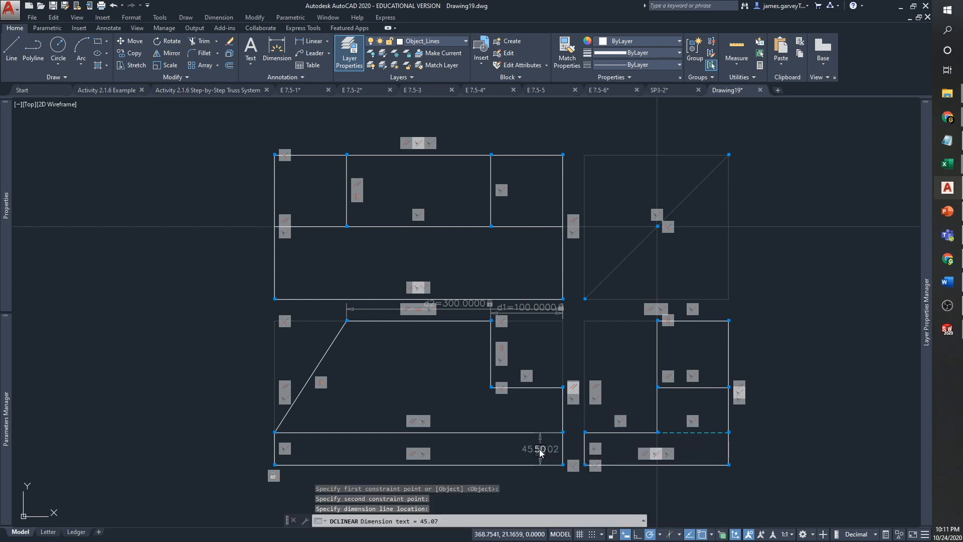
pyautogui.press('Return')
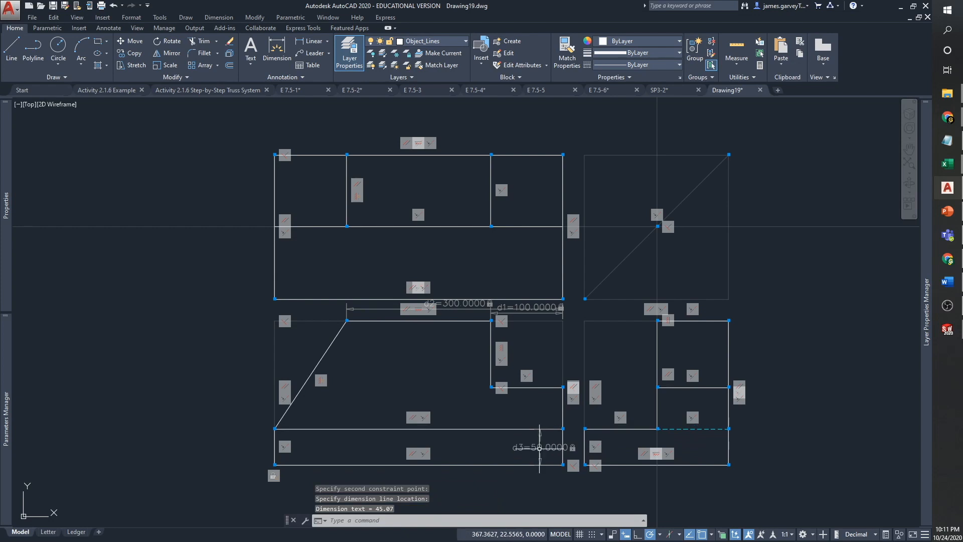
# Add a vertical linear dimensional constraint of 100 from the front view's bottom edge to the notch's horizontal edge
pyautogui.press('Return')
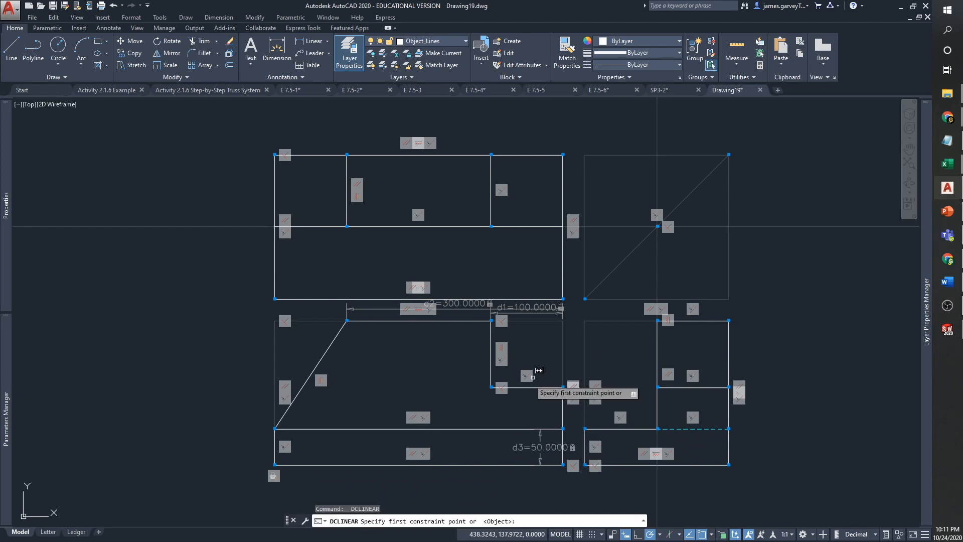
pyautogui.click(509, 464)
pyautogui.click(561, 388)
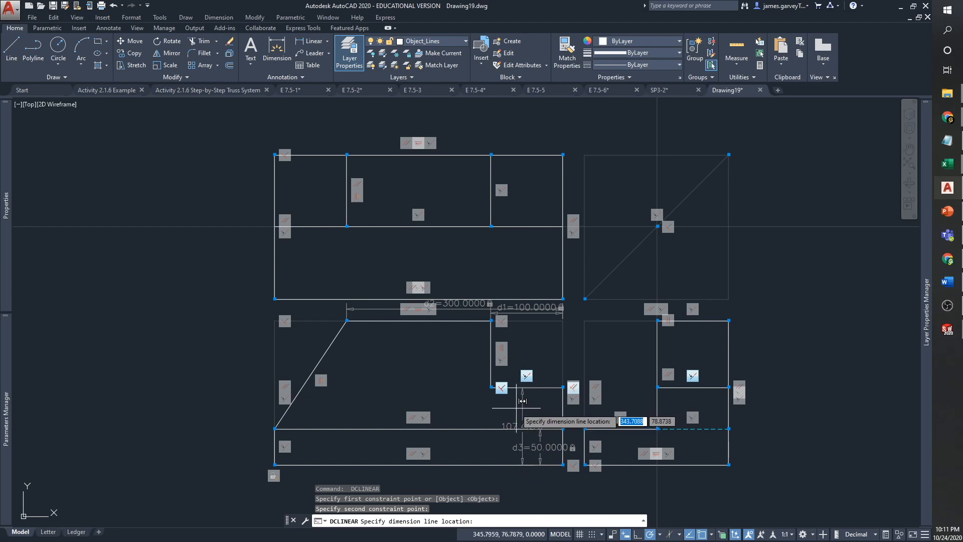
pyautogui.click(476, 424)
pyautogui.write('100')
pyautogui.press('Return')
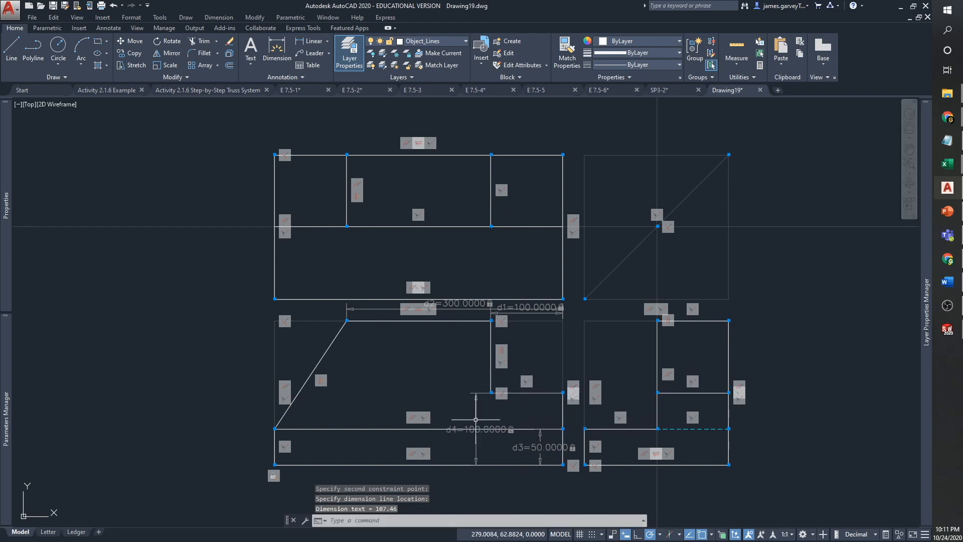
pyautogui.press('Return')
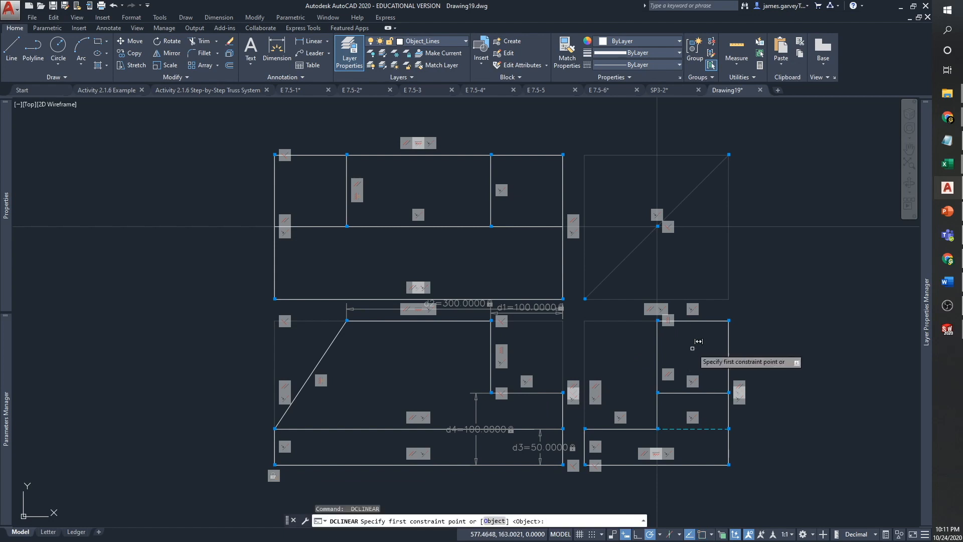
pyautogui.click(730, 321)
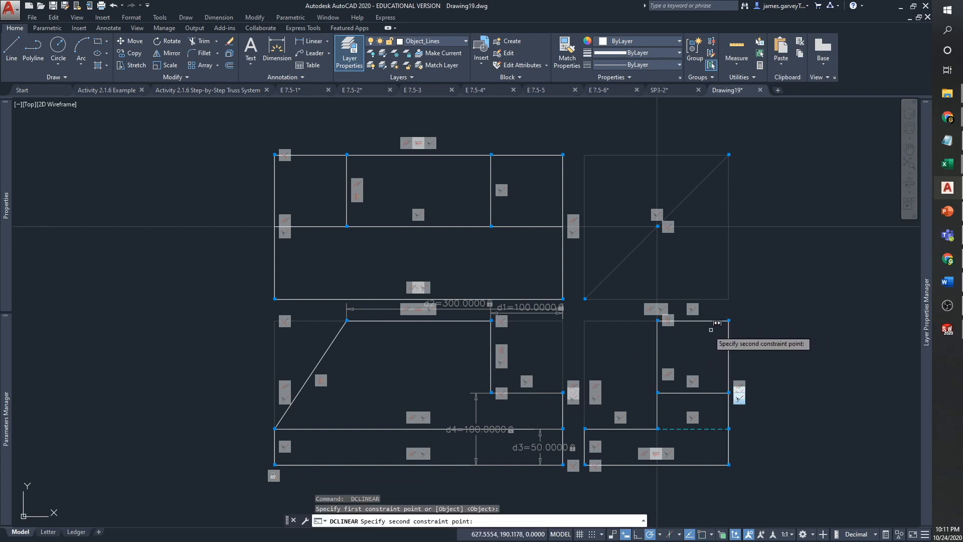
pyautogui.click(657, 334)
pyautogui.scroll(5, 664, 330)
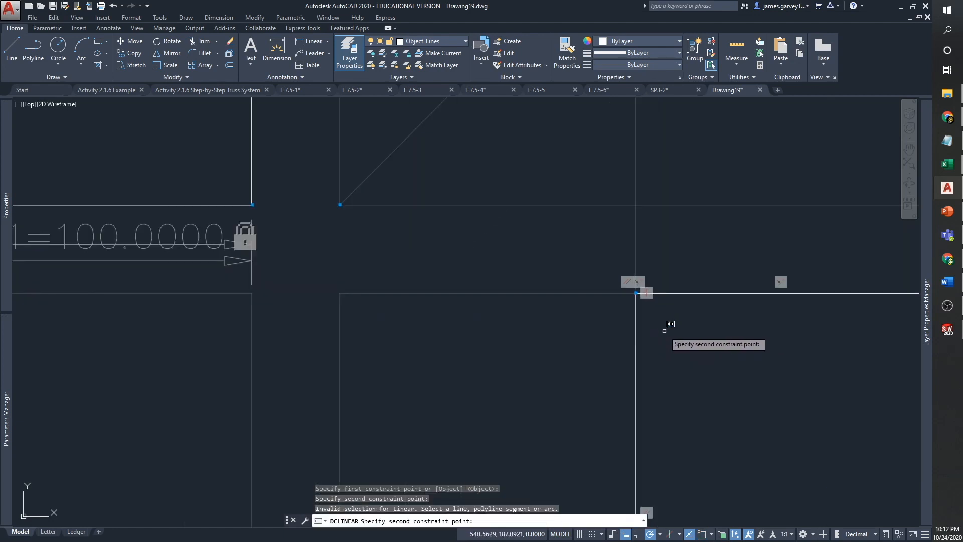
pyautogui.scroll(-5, 647, 291)
pyautogui.press('Escape')
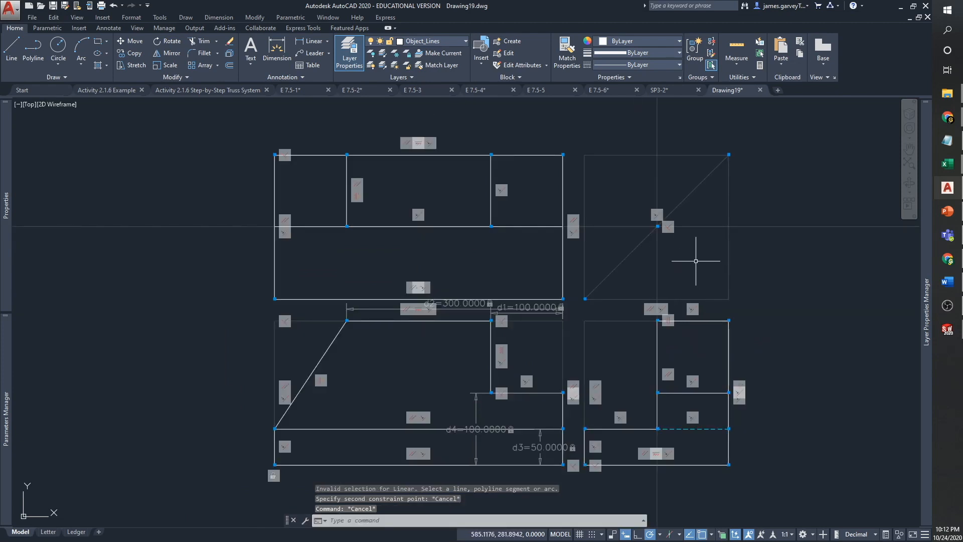
# Send the vertical construction line through the right view to the back of the draw order
pyautogui.click(695, 261)
pyautogui.click(647, 255)
pyautogui.rightClick(784, 274)
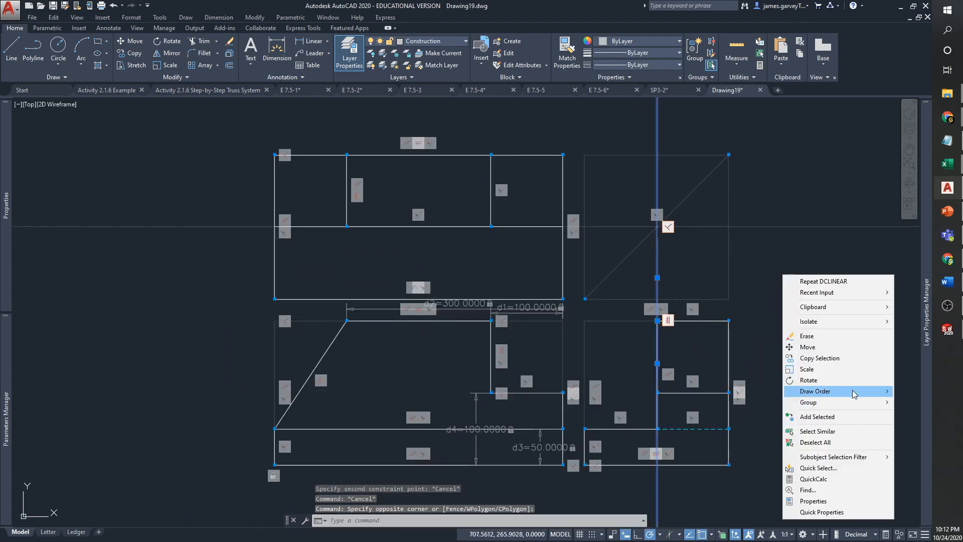
pyautogui.moveTo(854, 395)
pyautogui.click(765, 403)
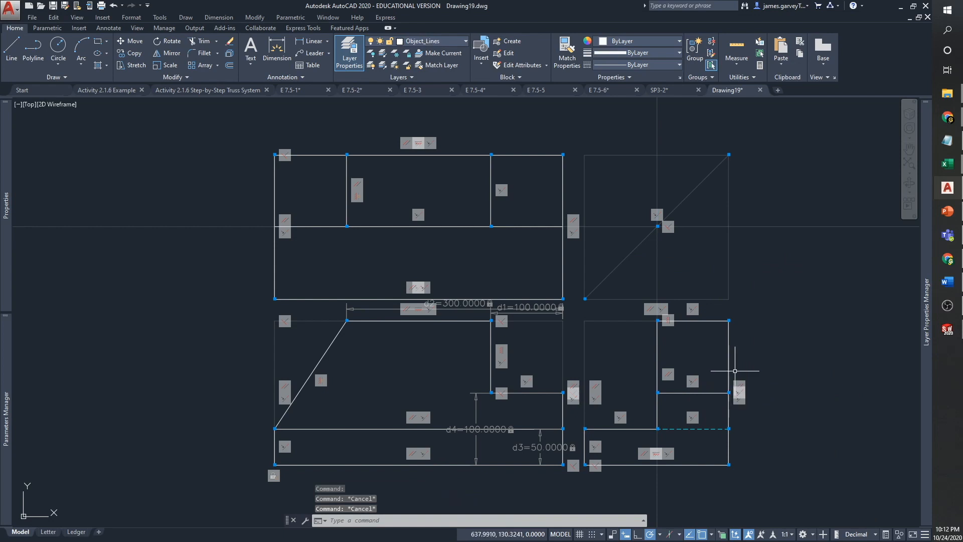
# Add a horizontal linear dimensional constraint of 100 from the right view's upper-right corner to the left end of its top edge
pyautogui.press('Return')
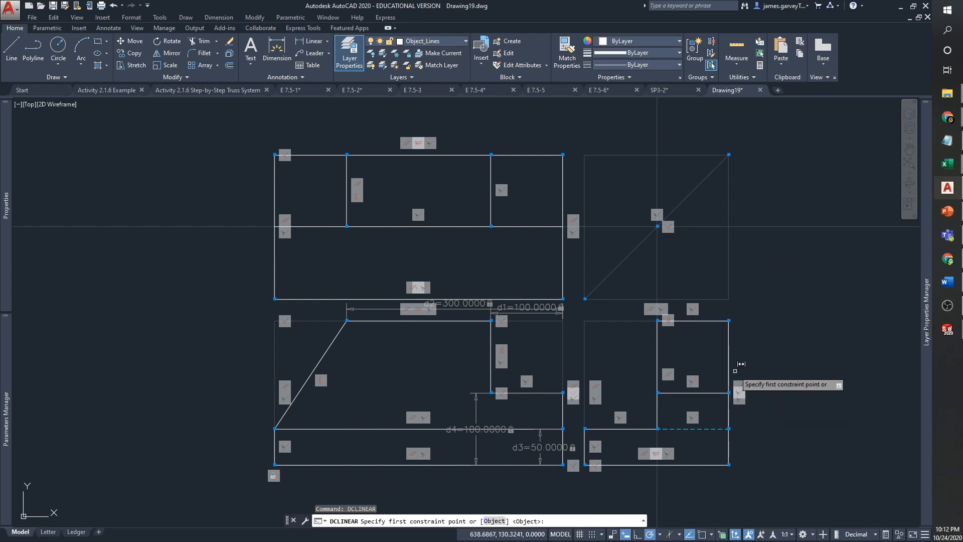
pyautogui.click(730, 322)
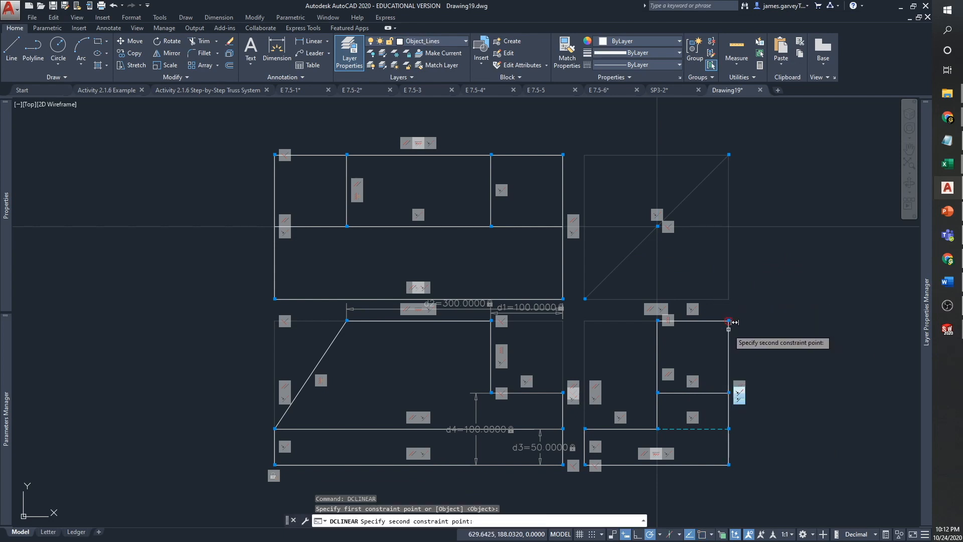
pyautogui.click(658, 320)
pyautogui.click(696, 313)
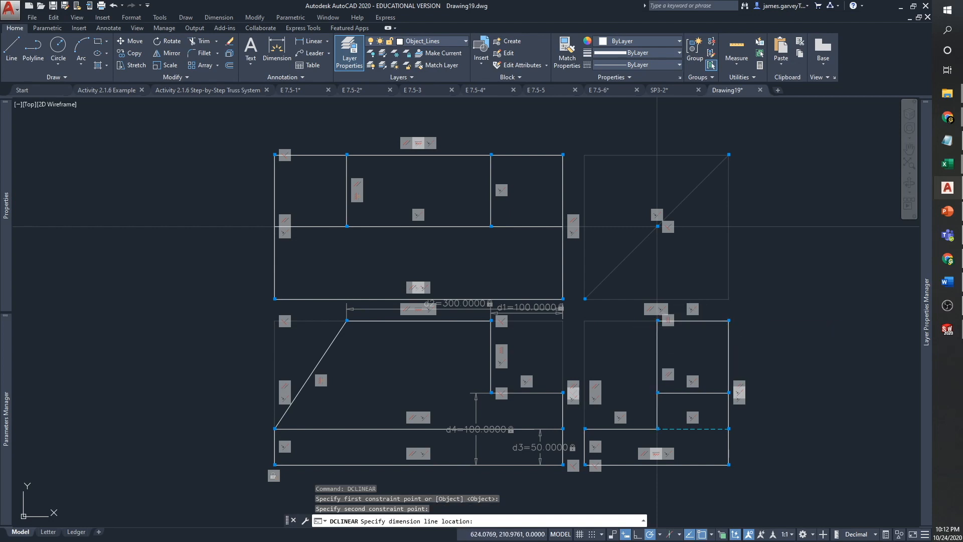
pyautogui.write('1')
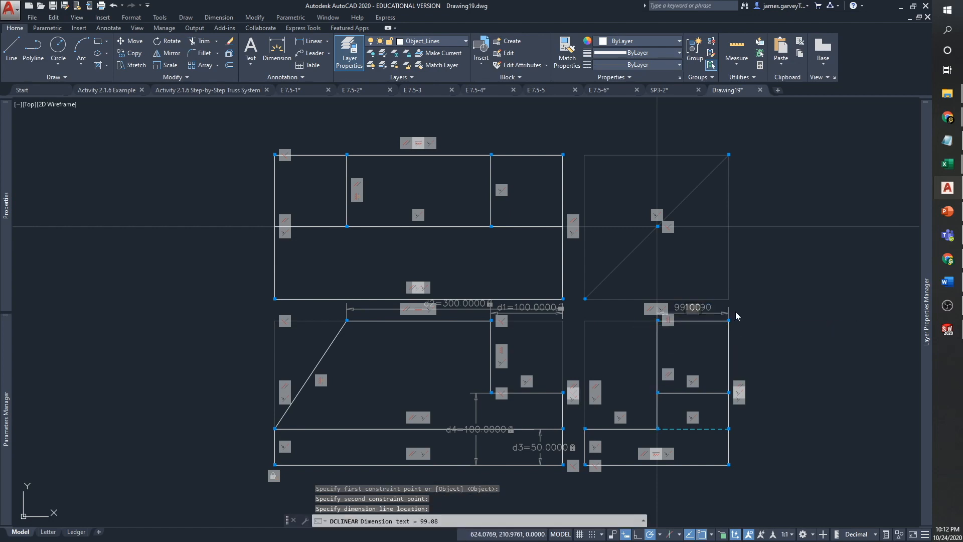
pyautogui.write('00')
pyautogui.press('Return')
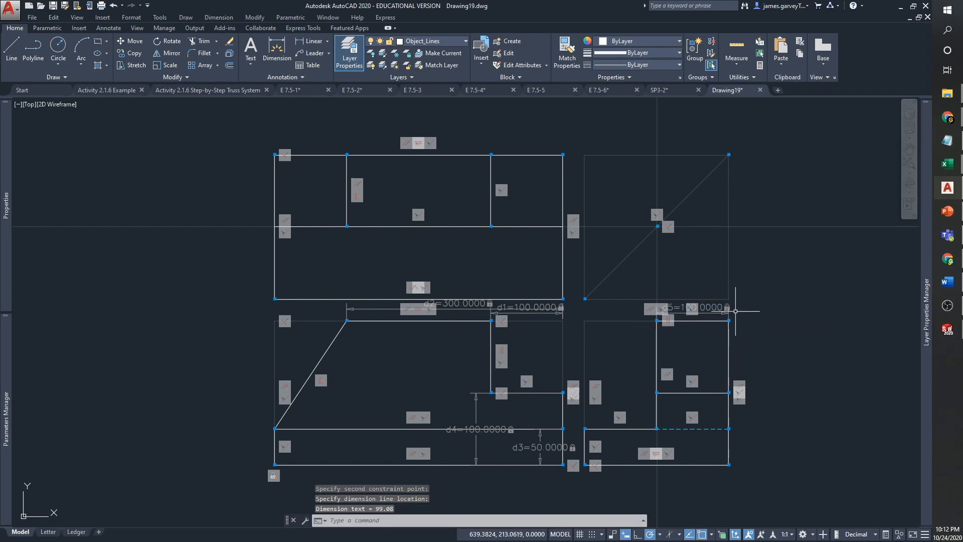
pyautogui.press('Escape')
pyautogui.press('Escape')
# Set the Width parameter to 500 and check how the top view geometry follows
pyautogui.moveTo(501, 330); pyautogui.dragTo(584, 251, button='middle')
pyautogui.moveTo(558, 302); pyautogui.dragTo(532, 333, button='middle')
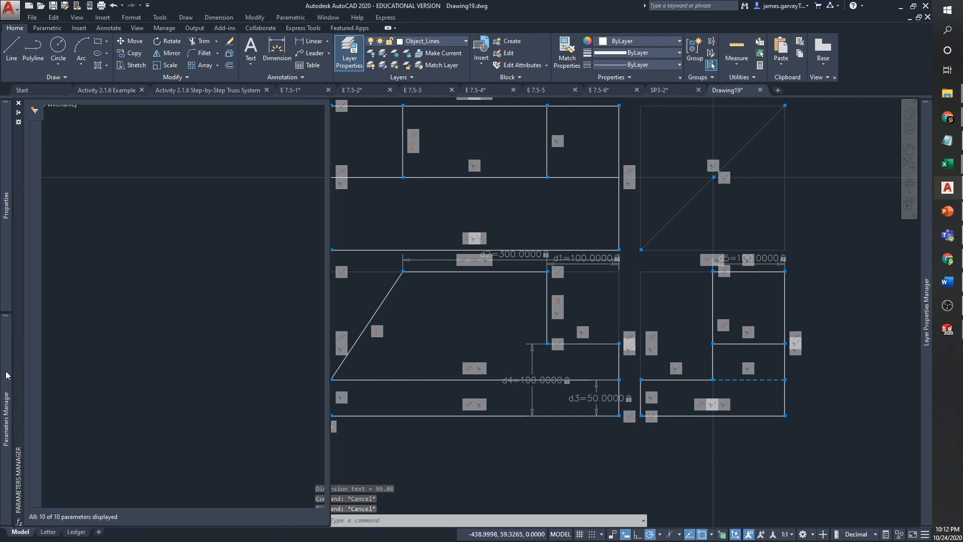
pyautogui.moveTo(7, 401)
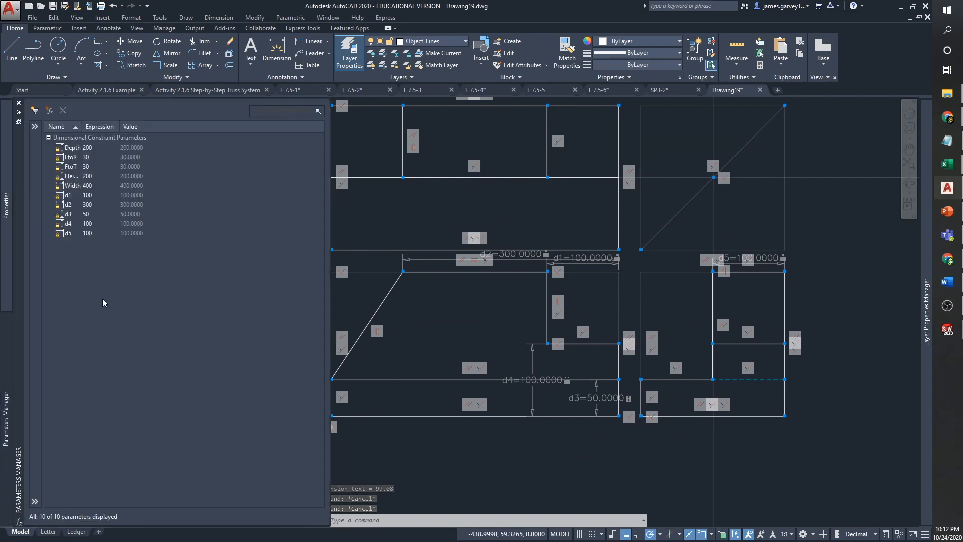
pyautogui.doubleClick(87, 185)
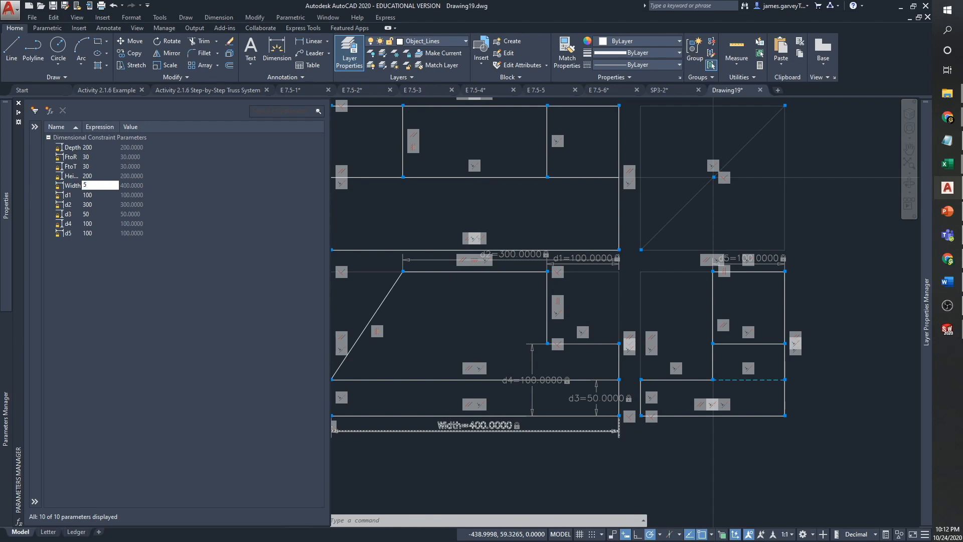
pyautogui.write('500')
pyautogui.press('Return')
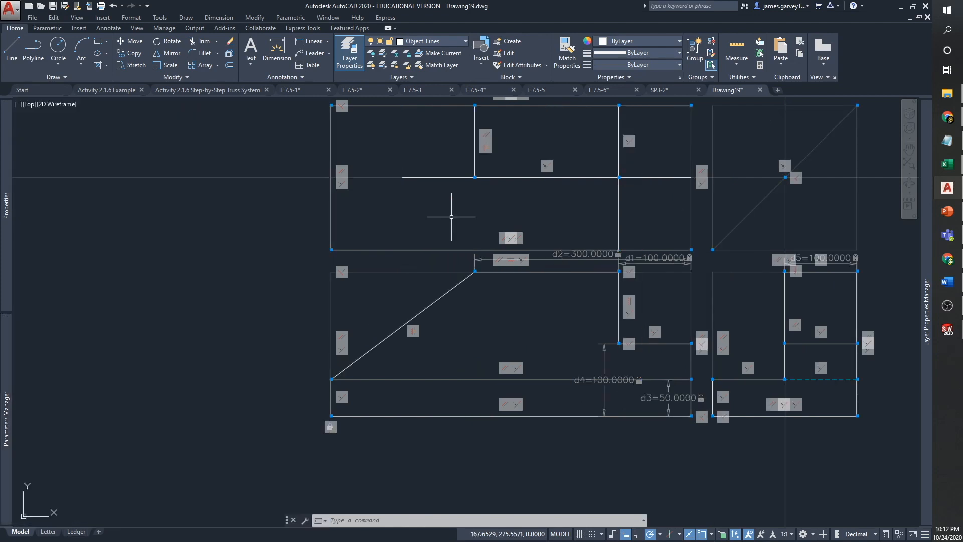
pyautogui.scroll(-2, 521, 268)
pyautogui.scroll(4, 409, 256)
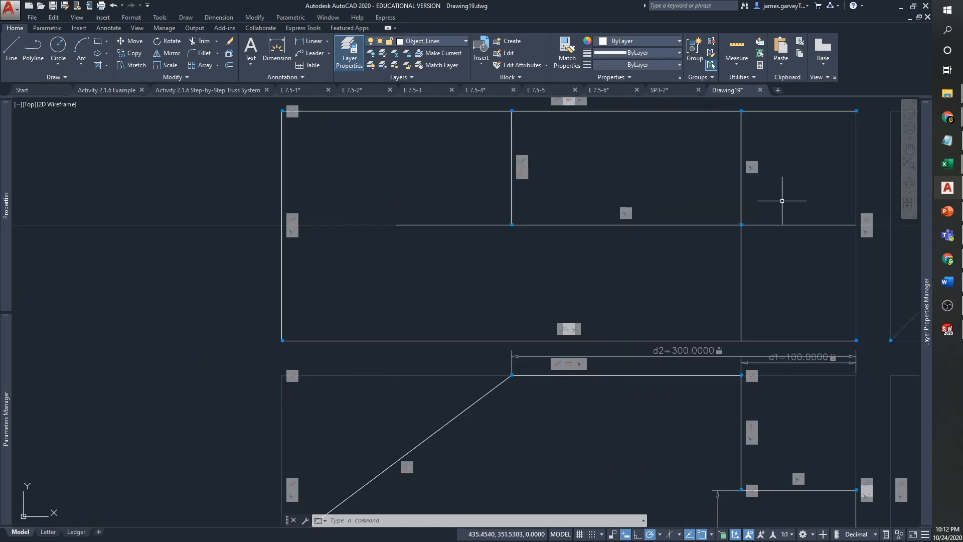
# Undo the Width parameter change
pyautogui.hotkey('ctrl', 'z')
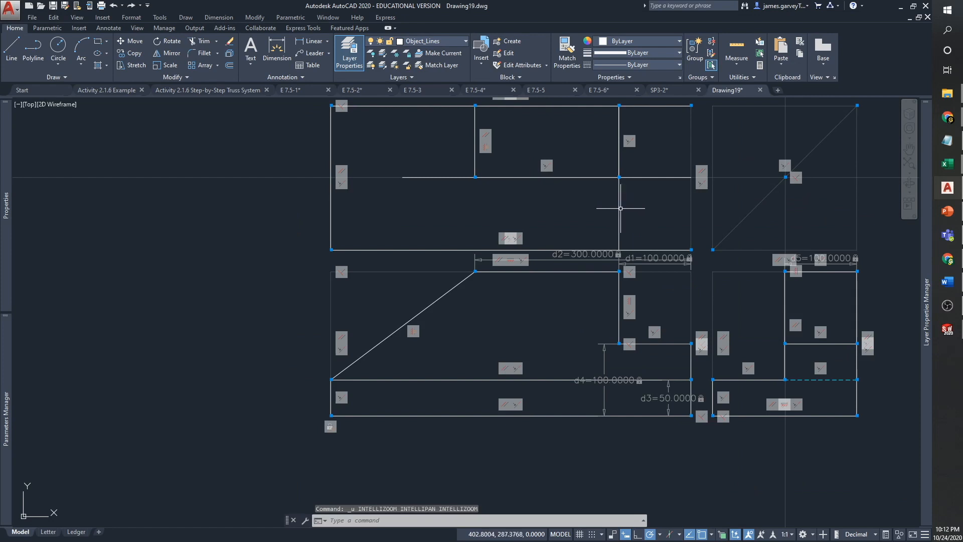
pyautogui.hotkey('ctrl', 'z')
pyautogui.click(624, 206)
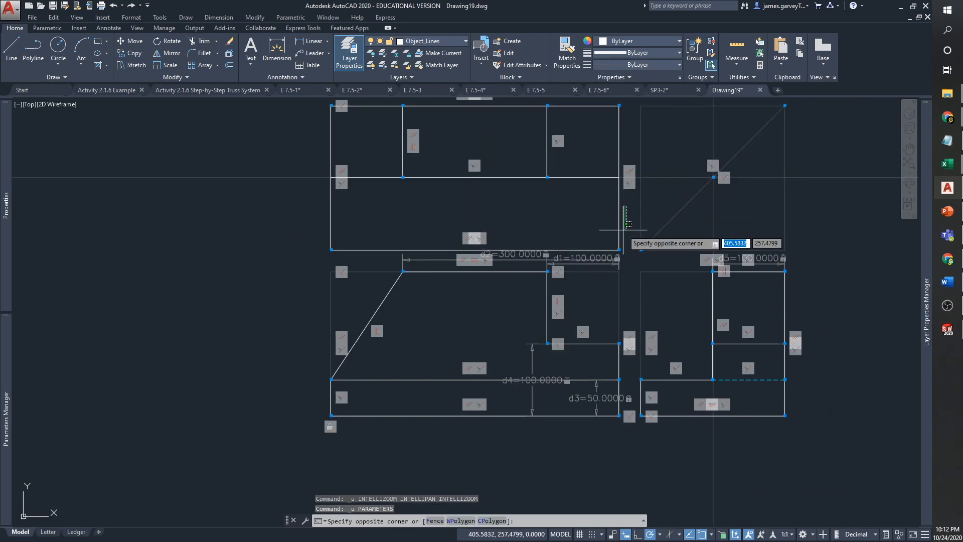
pyautogui.press('Escape')
# Apply AutoConstrain to the top view's outline, middle horizontal line, two short vertical lines and the horizontal construction line
pyautogui.scroll(4, 627, 183)
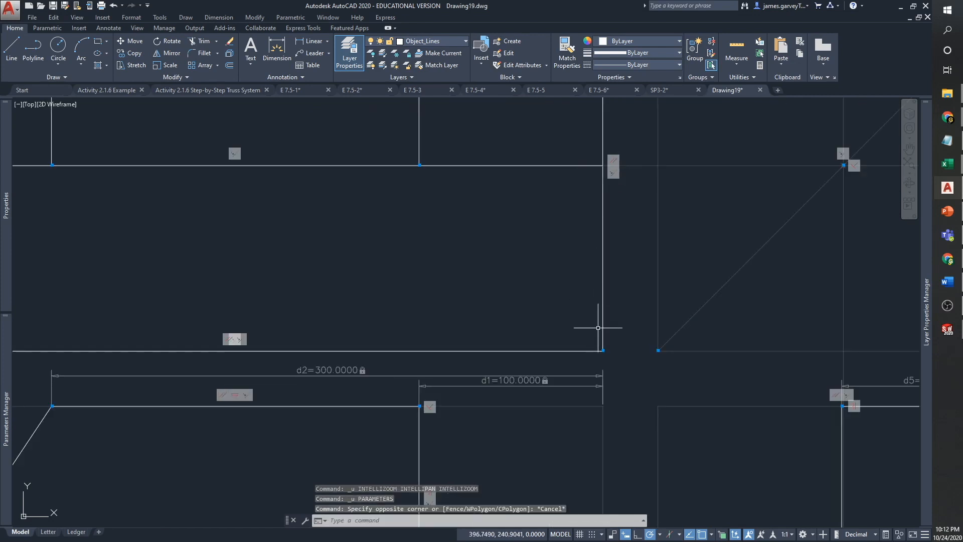
pyautogui.moveTo(609, 229); pyautogui.dragTo(617, 274, button='middle')
pyautogui.click(623, 249)
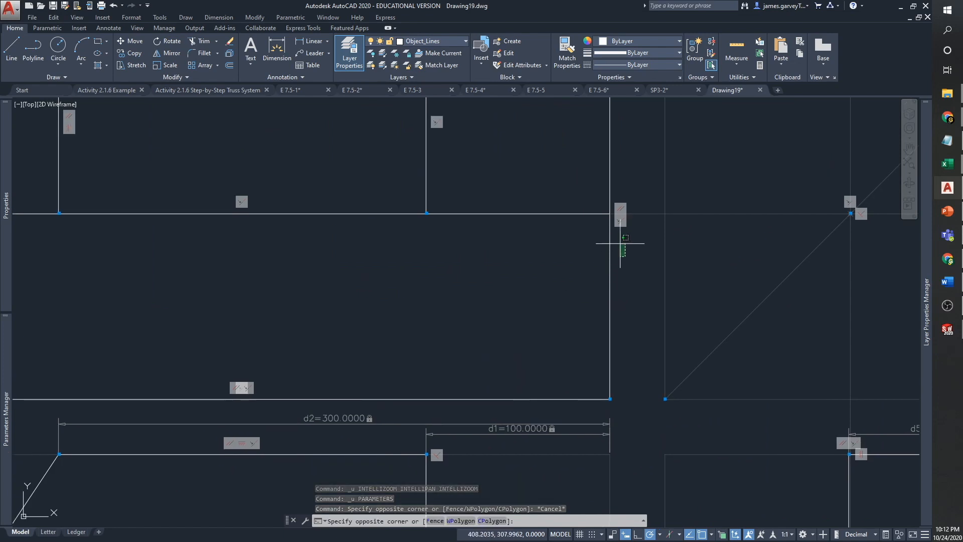
pyautogui.click(571, 198)
pyautogui.scroll(-4, 543, 239)
pyautogui.moveTo(310, 255); pyautogui.dragTo(473, 276, button='middle')
pyautogui.click(491, 284)
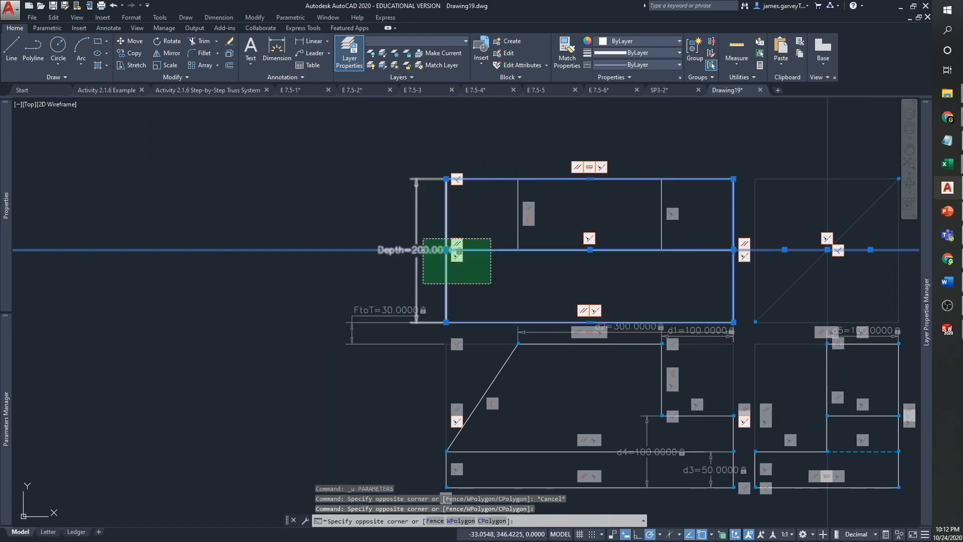
pyautogui.click(423, 238)
pyautogui.click(531, 281)
pyautogui.click(513, 247)
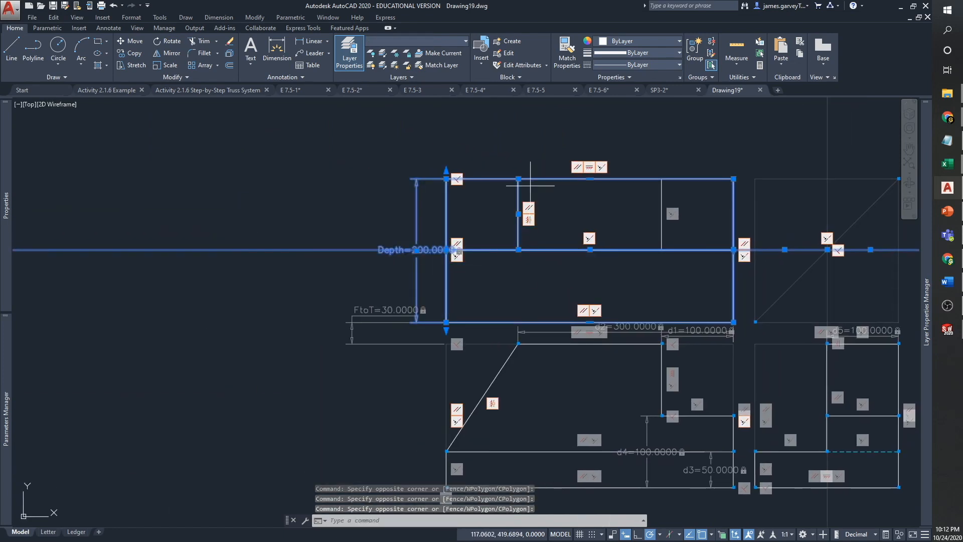
pyautogui.click(682, 187)
pyautogui.click(646, 159)
pyautogui.click(687, 275)
pyautogui.click(655, 241)
pyautogui.write('au')
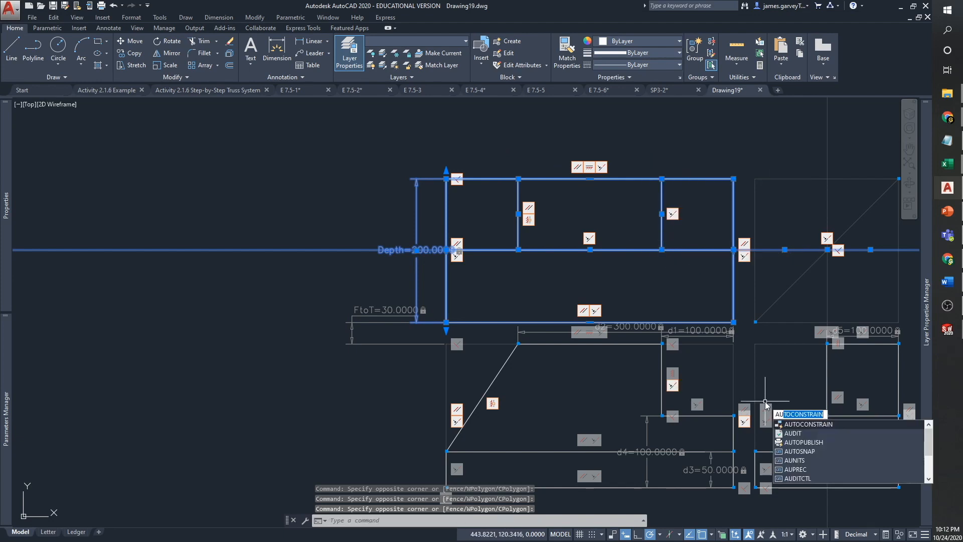
pyautogui.press('Return')
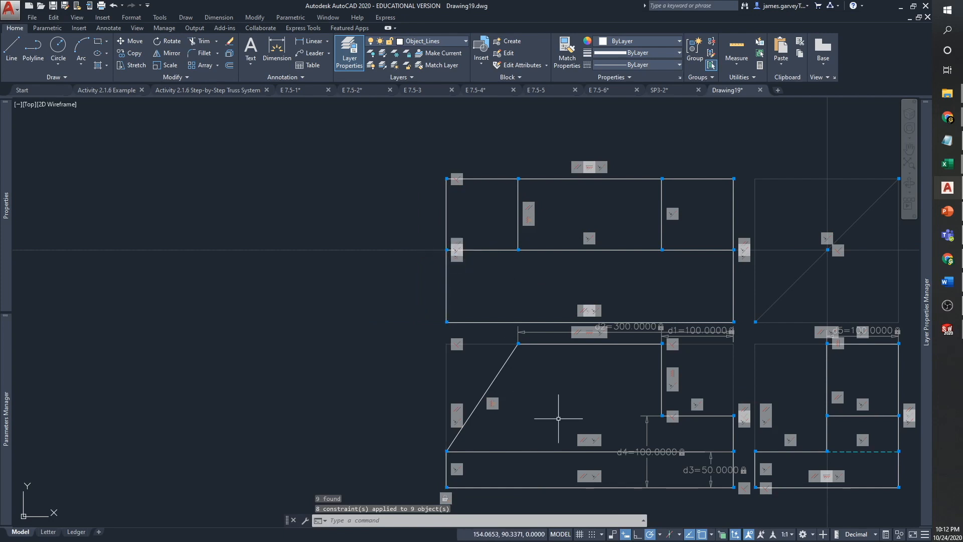
# Set the Width parameter to 500
pyautogui.moveTo(6, 417)
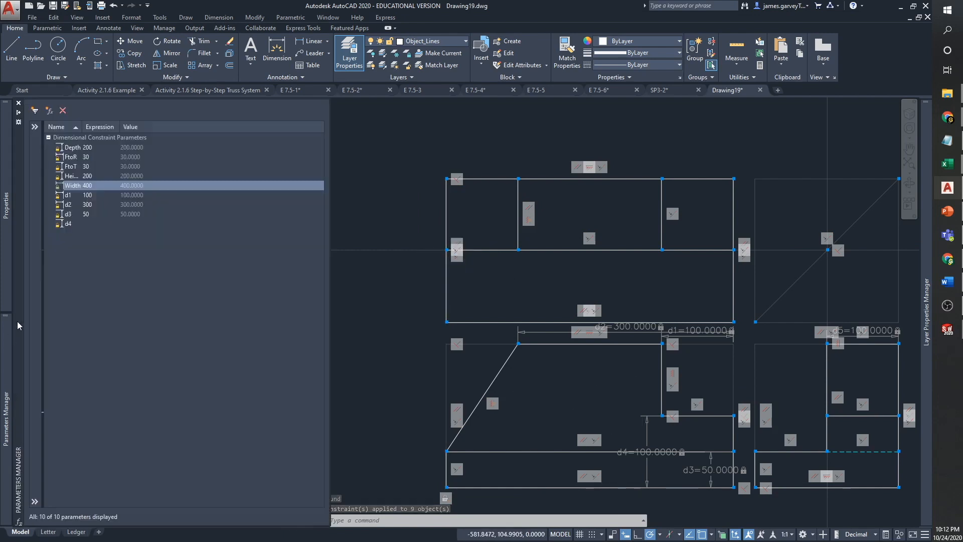
pyautogui.doubleClick(93, 185)
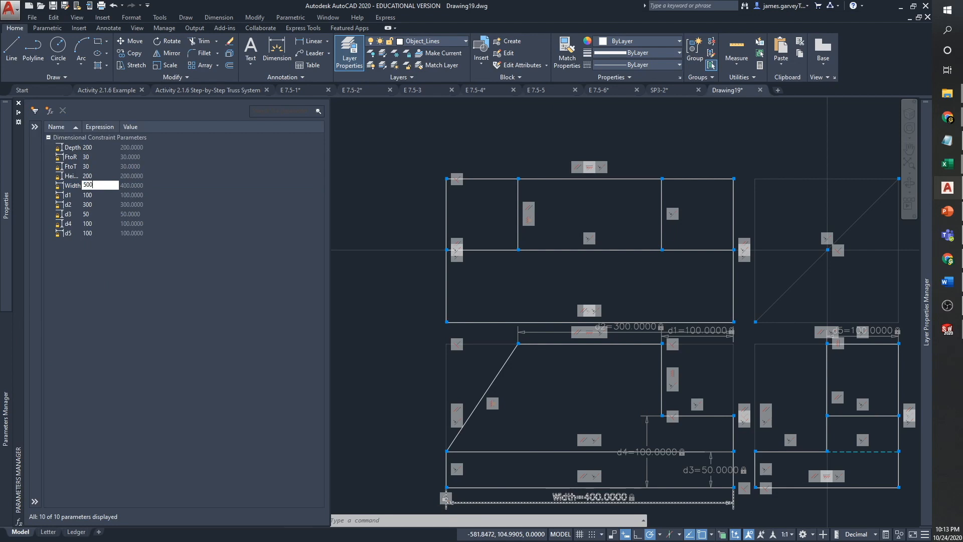
pyautogui.press('Return')
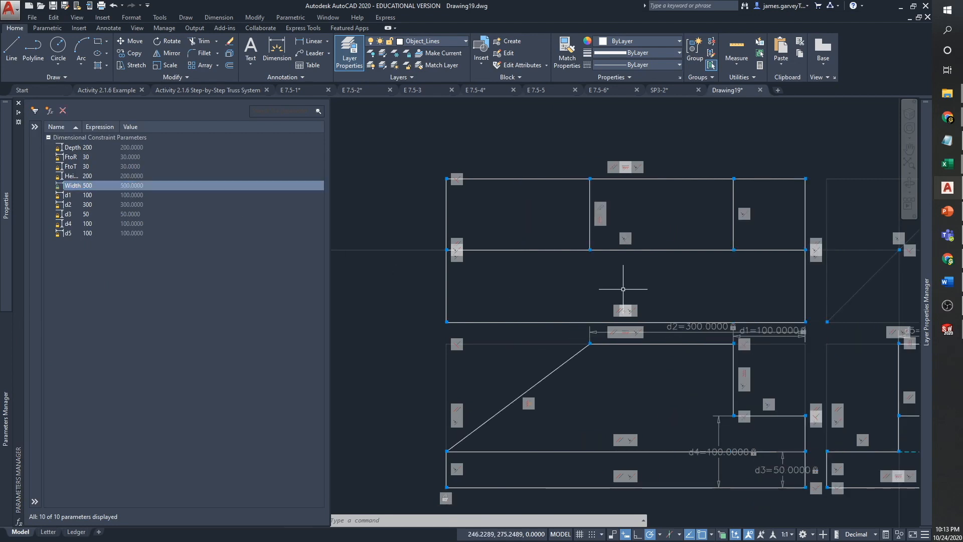
# Test the right view's upper horizontal dimension d5 at 125, and undo that change
pyautogui.moveTo(623, 288); pyautogui.dragTo(570, 258, button='middle')
pyautogui.moveTo(722, 366); pyautogui.dragTo(577, 328, button='middle')
pyautogui.doubleClick(775, 271)
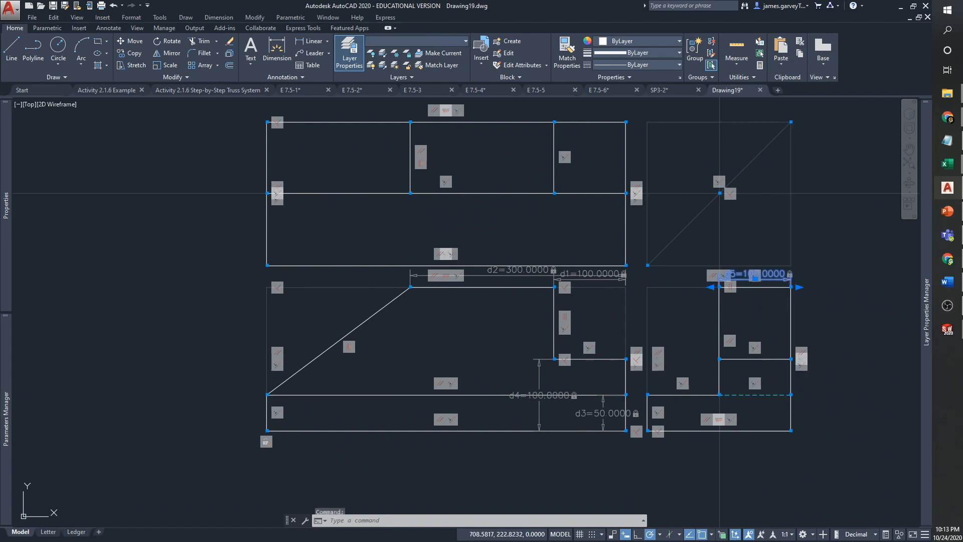
pyautogui.write('125')
pyautogui.press('Return')
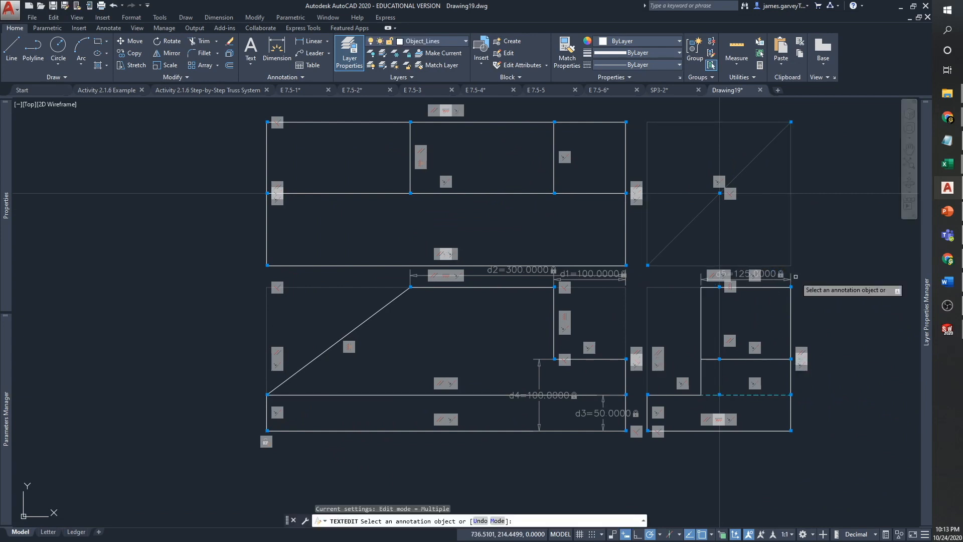
pyautogui.press('Escape')
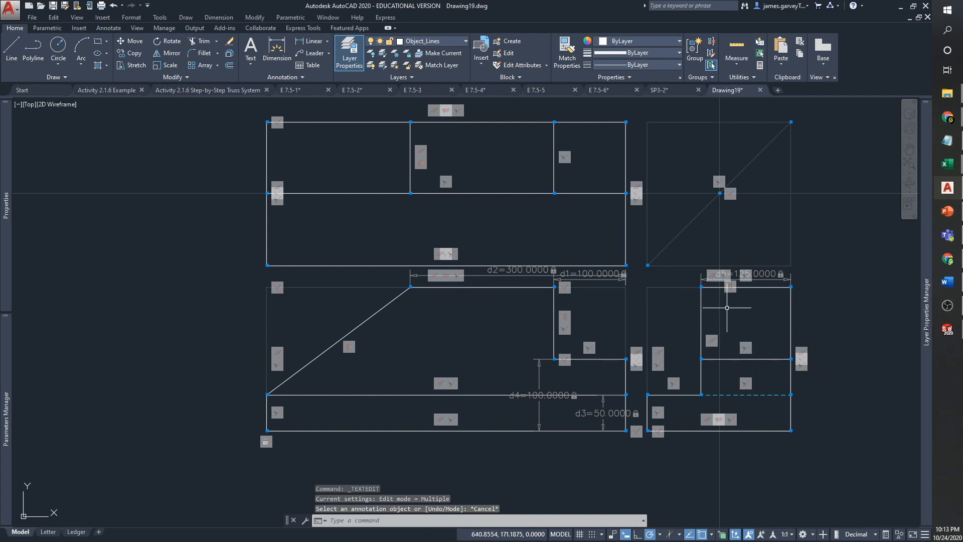
pyautogui.hotkey('ctrl', 'z')
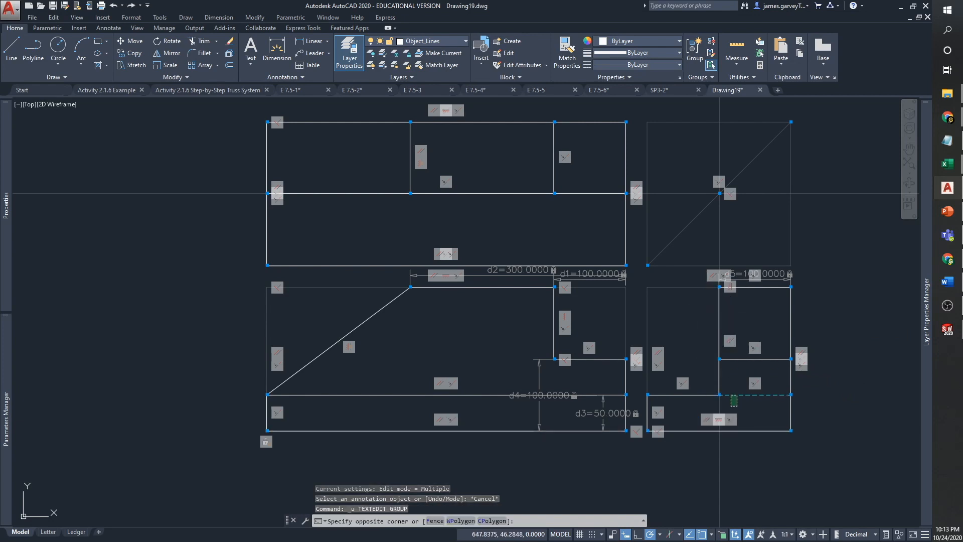
# Try to link the right view's lines to the vertical construction line by applying AutoConstrain to them together
pyautogui.click(742, 420)
pyautogui.click(710, 269)
pyautogui.write('autoconstrain')
pyautogui.press('Return')
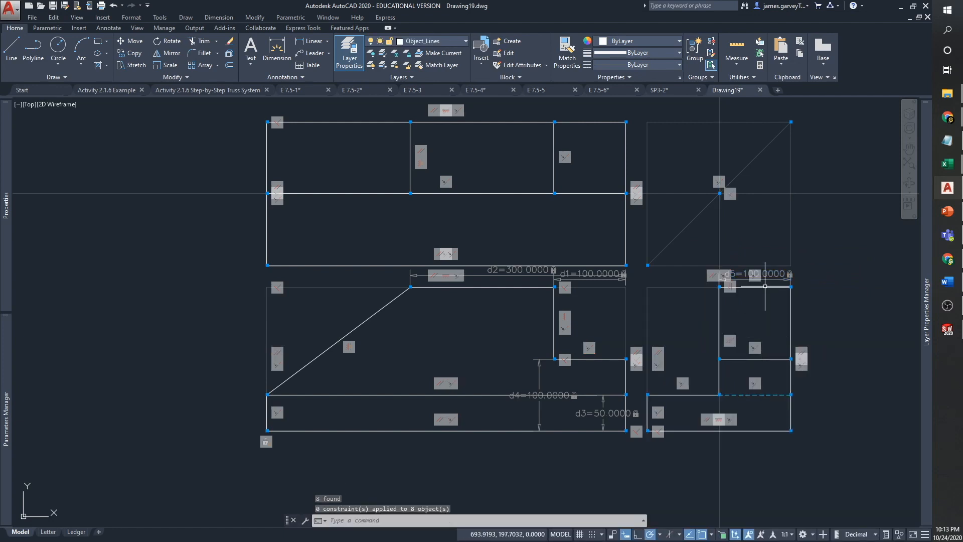
# Set dimension d5 to 125 again to check whether the vertical construction line follows, and undo the change
pyautogui.doubleClick(755, 273)
pyautogui.write('125')
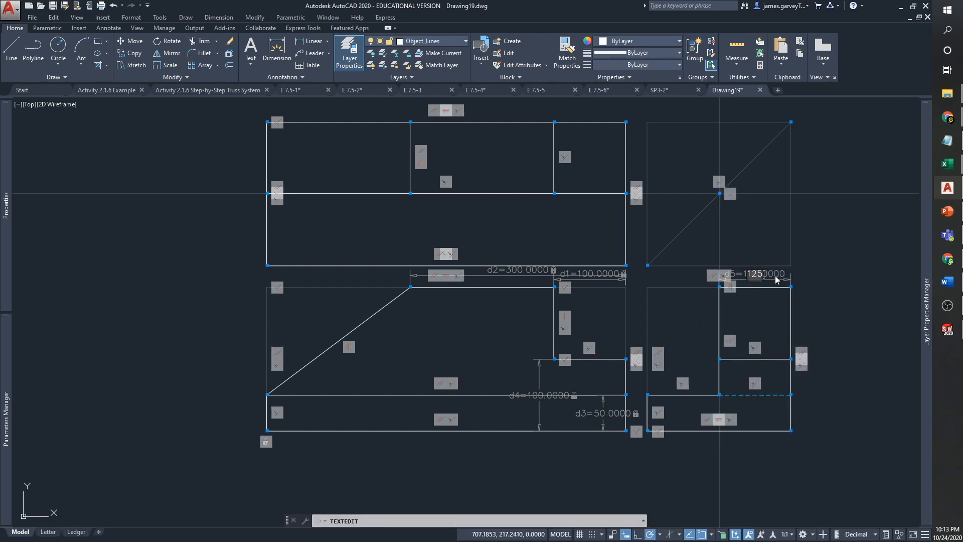
pyautogui.press('Return')
pyautogui.press('Escape')
pyautogui.scroll(2, 738, 323)
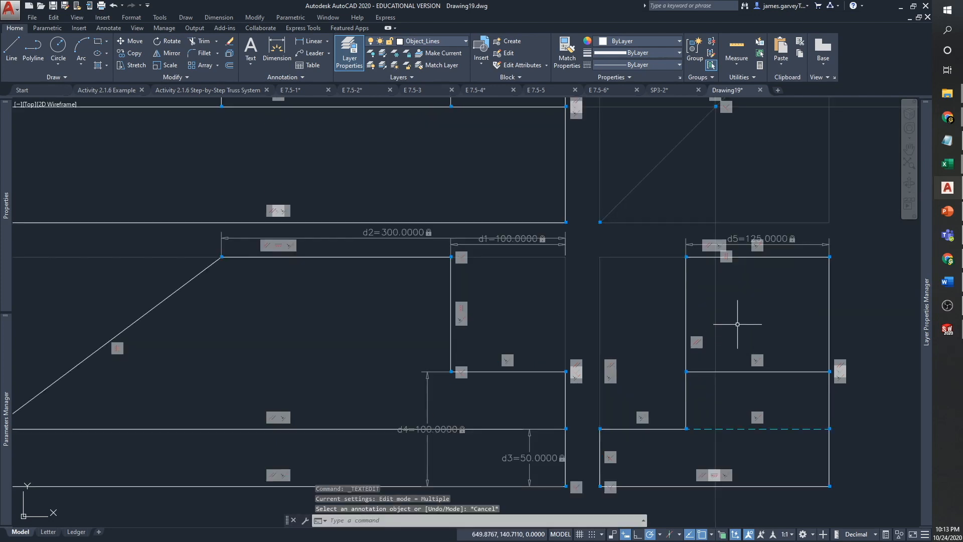
pyautogui.hotkey('ctrl', 'z')
pyautogui.hotkey('ctrl', 'z')
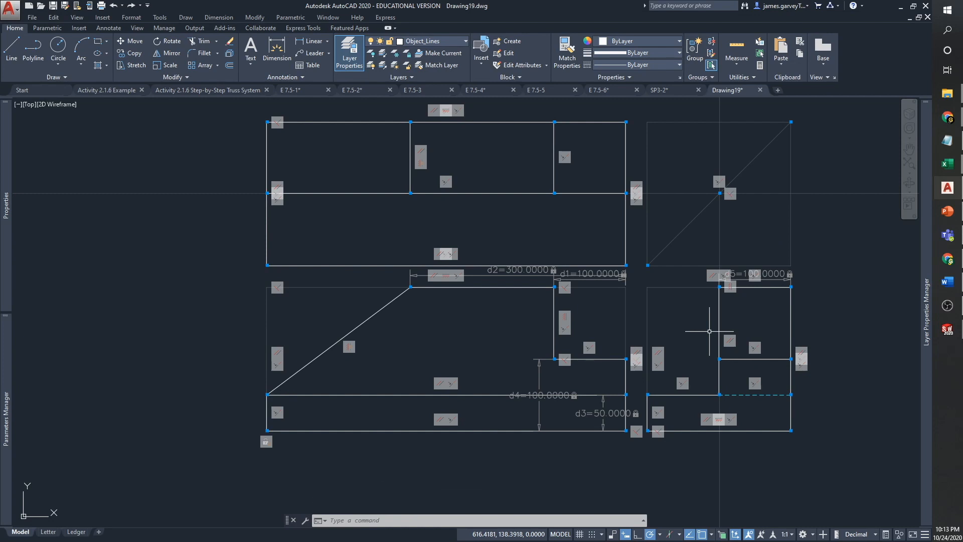
# Apply a collinear constraint between the vertical construction line and the right view's inner vertical edge
pyautogui.write('c')
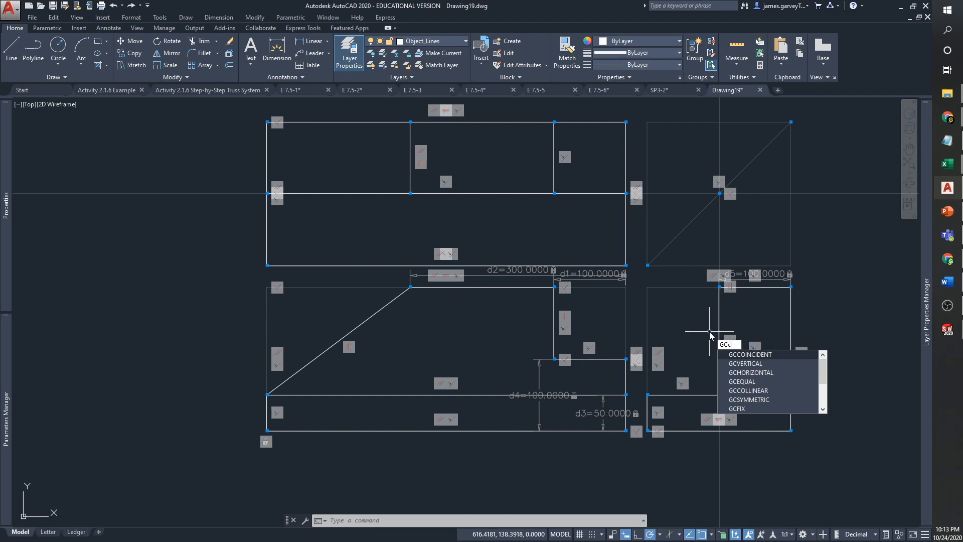
pyautogui.press('Down')
pyautogui.press('Return')
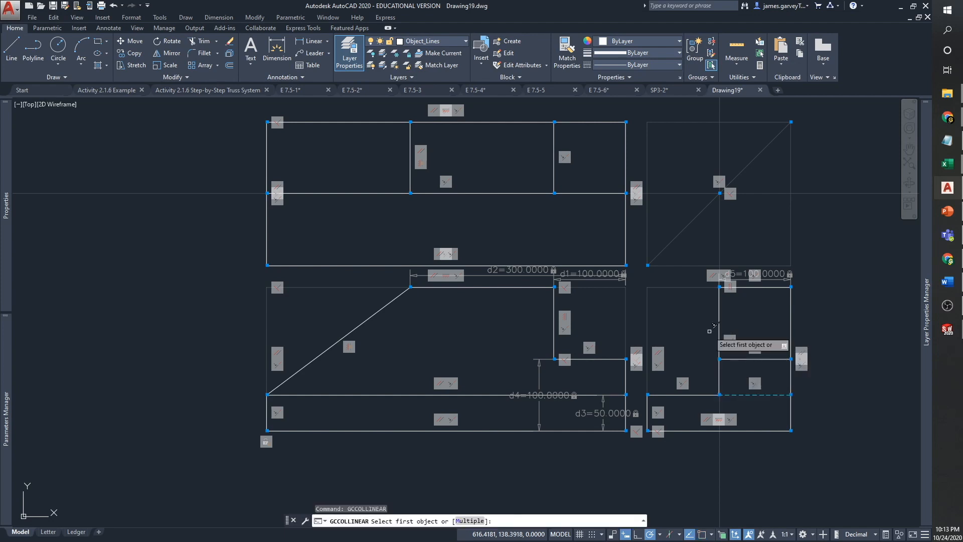
pyautogui.click(721, 405)
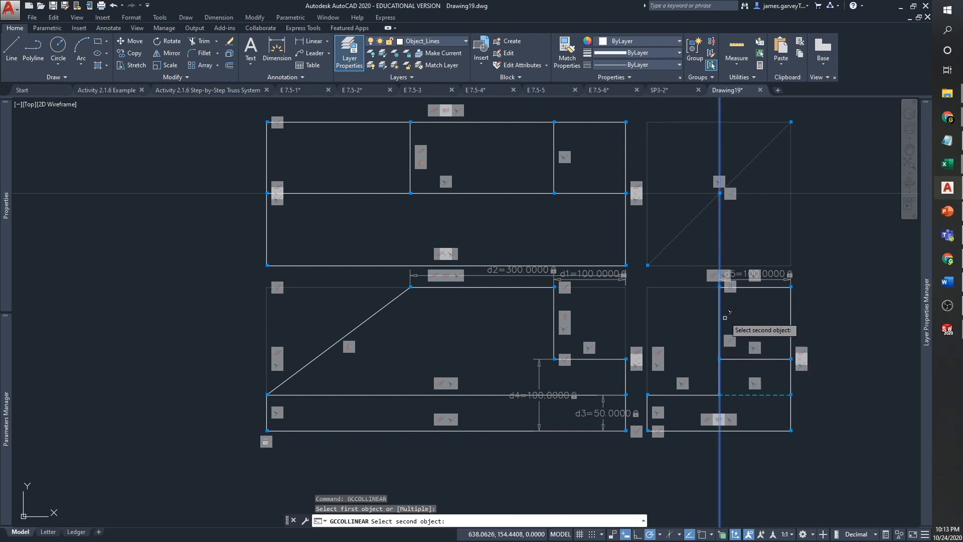
pyautogui.click(719, 305)
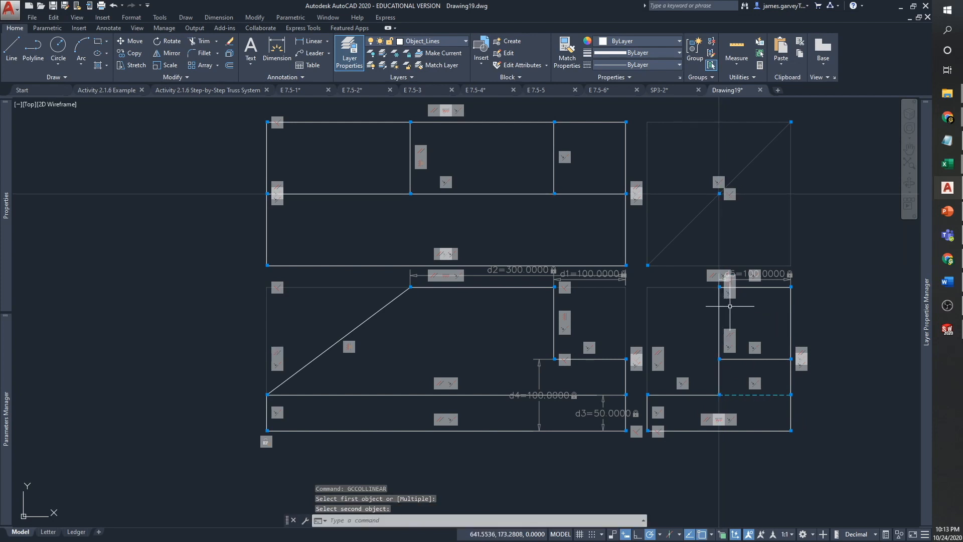
# Set dimension d5 to 125 to check how the top view's middle line follows, and restore it to 100
pyautogui.doubleClick(772, 276)
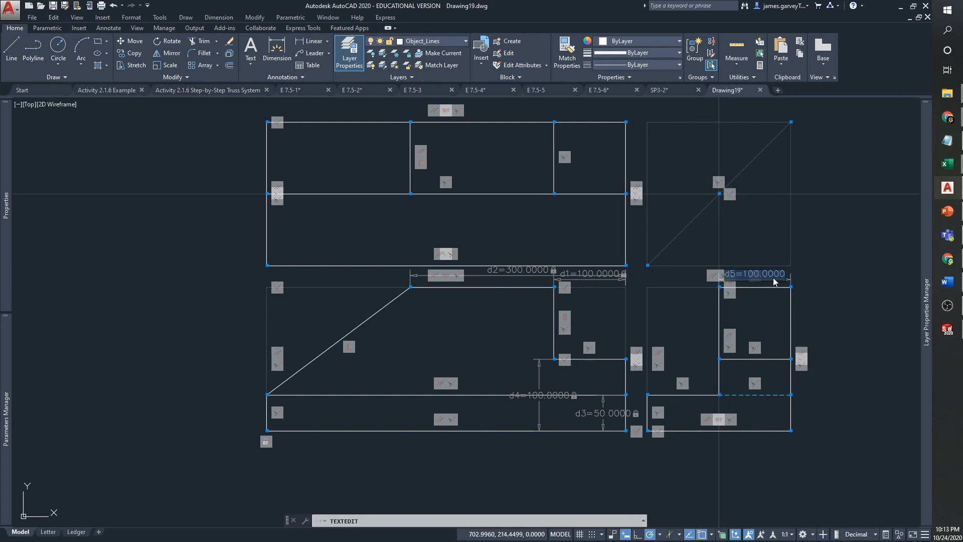
pyautogui.write('125')
pyautogui.press('Return')
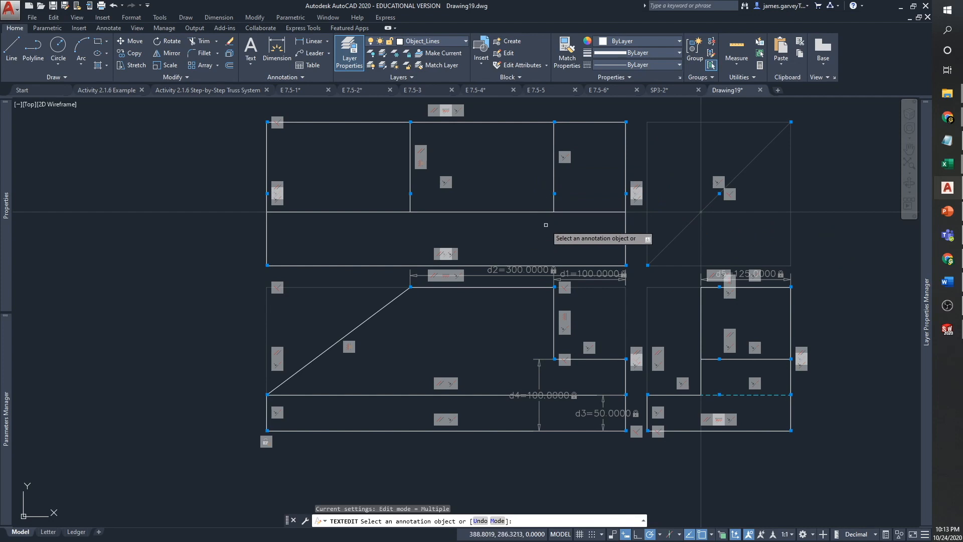
pyautogui.press('Escape')
pyautogui.click(769, 274)
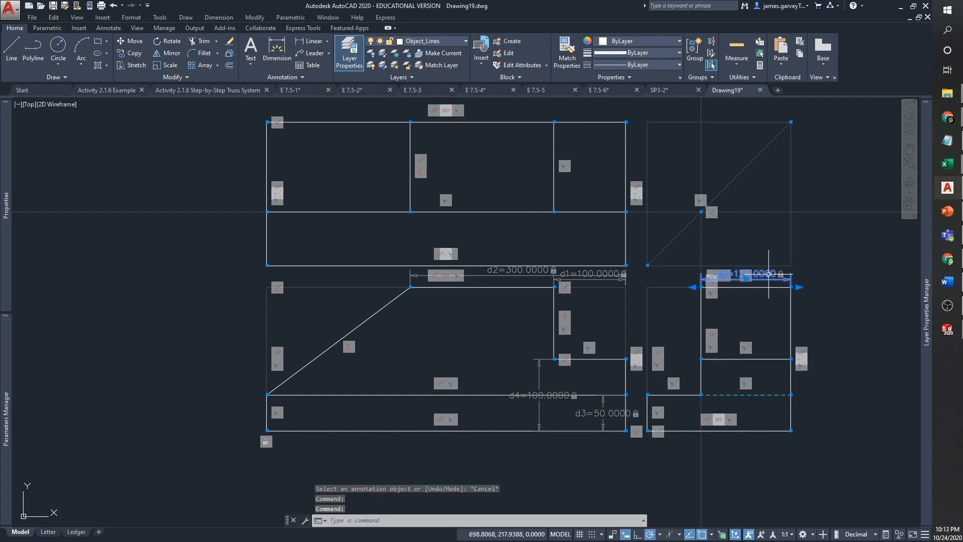
pyautogui.doubleClick(768, 274)
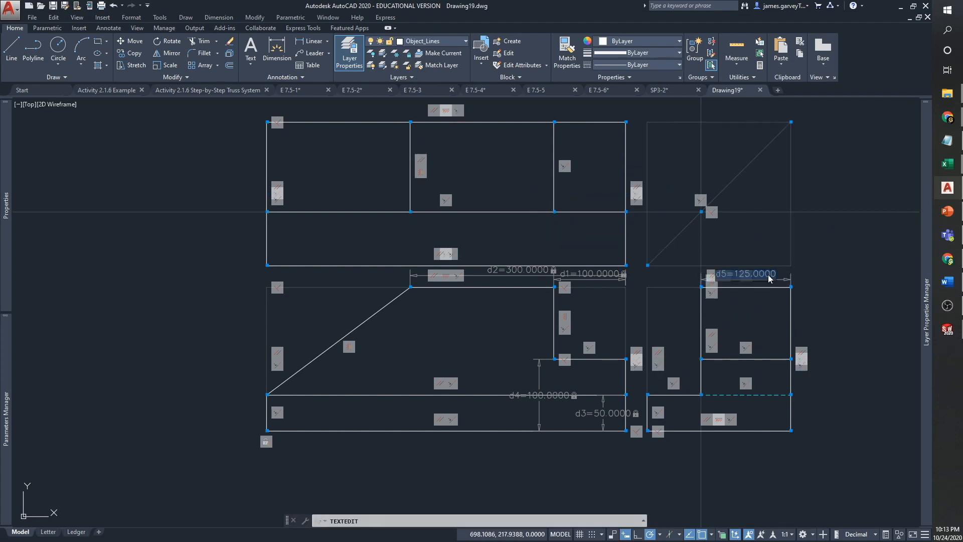
pyautogui.press('Return')
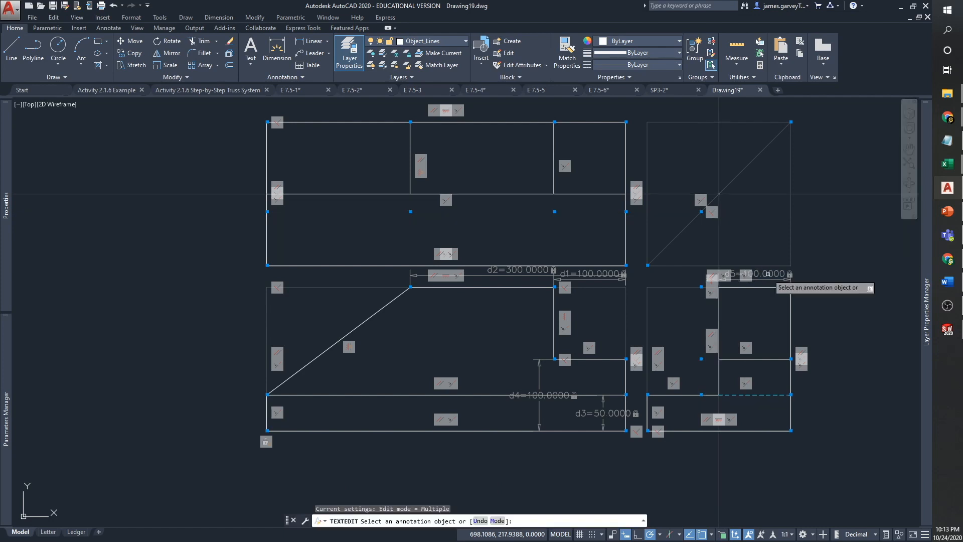
pyautogui.press('Escape')
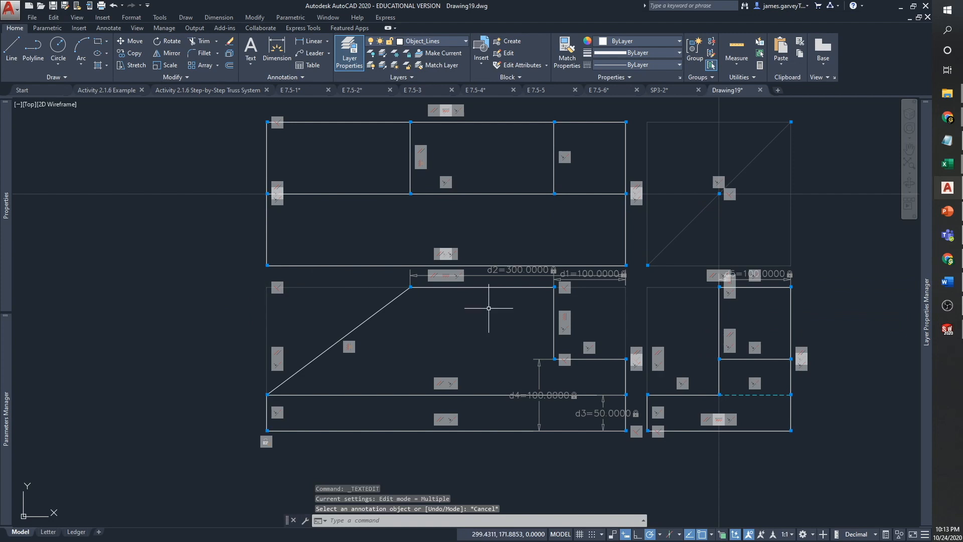
# Draw a circle about 70 in diameter inside the front view, below its top edge
pyautogui.click(58, 46)
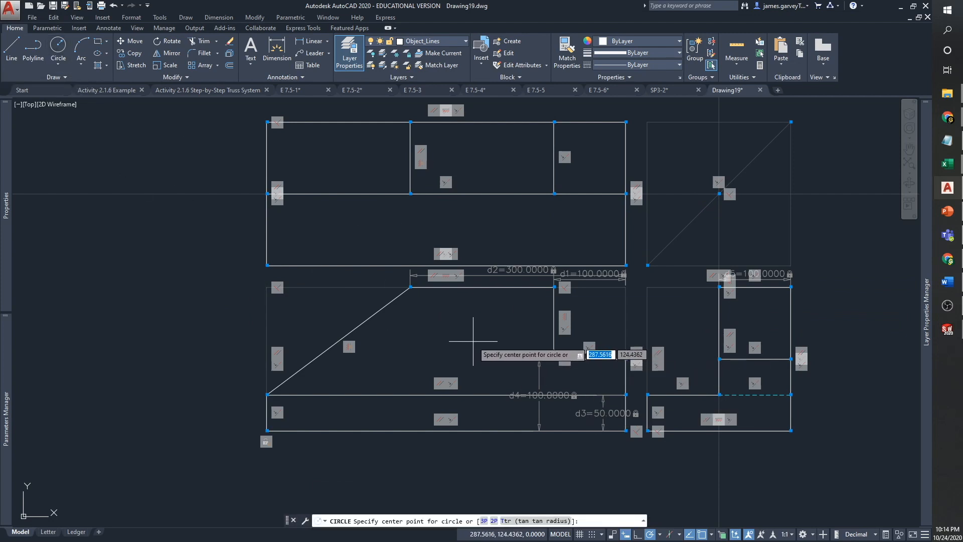
pyautogui.click(459, 331)
pyautogui.click(483, 332)
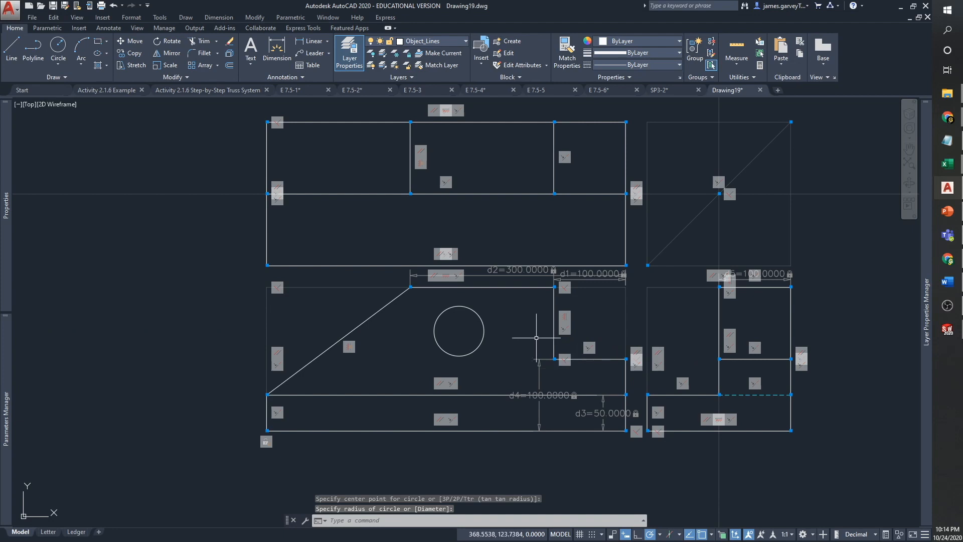
# Copy the vertical construction line from the right view to the left and right quadrants of the front view's circle
pyautogui.click(737, 230)
pyautogui.click(713, 230)
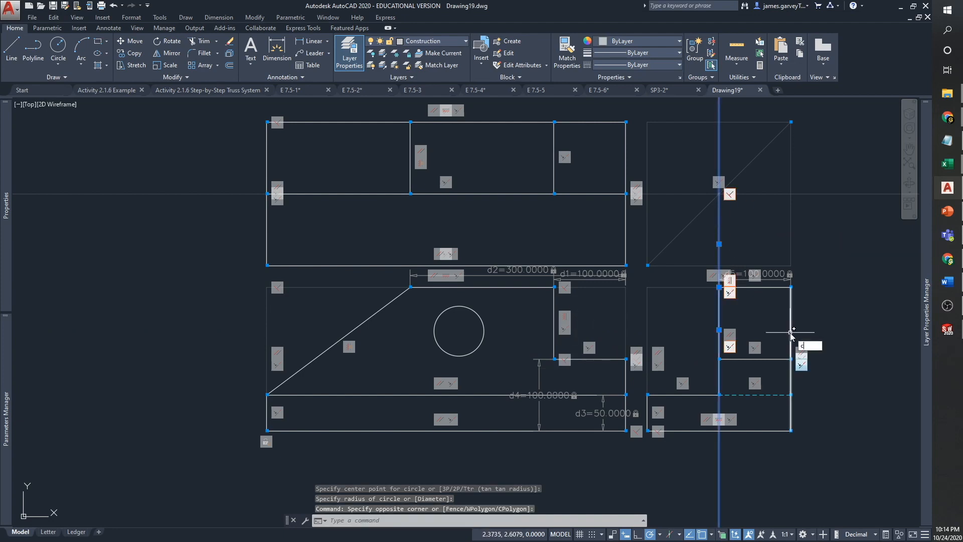
pyautogui.write('co')
pyautogui.press('Return')
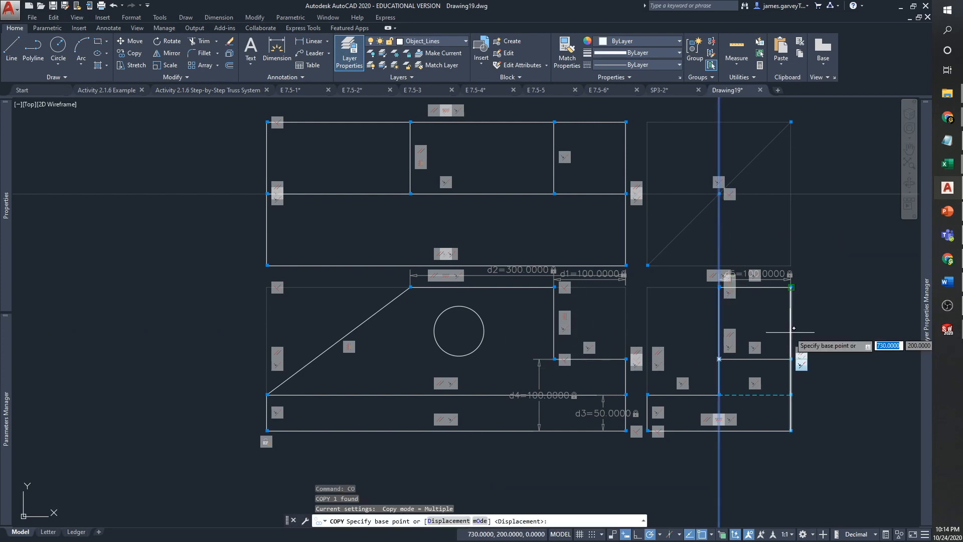
pyautogui.click(723, 353)
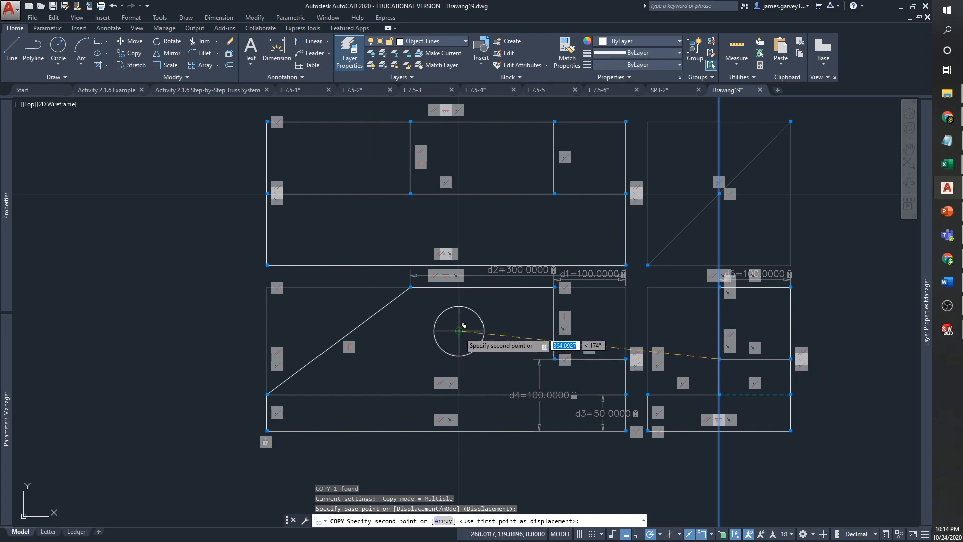
pyautogui.click(484, 330)
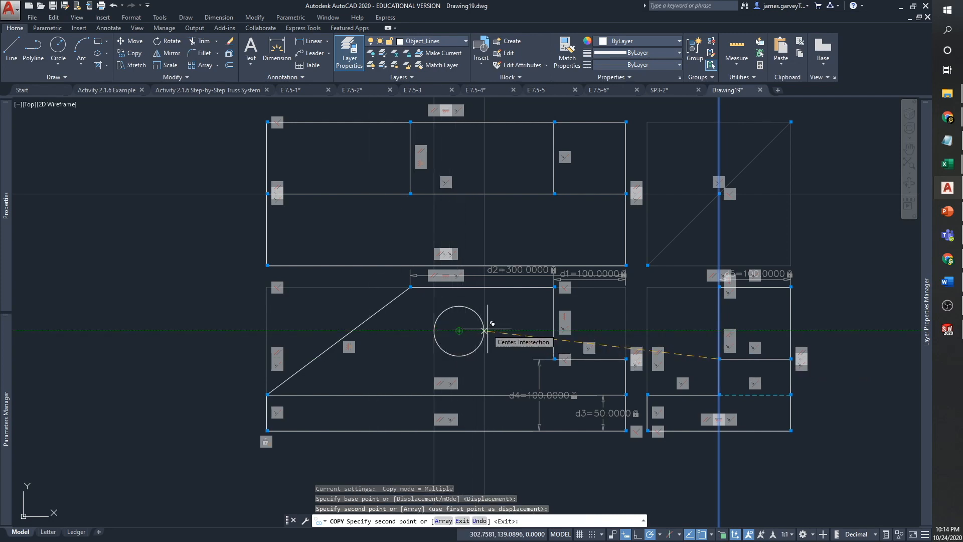
pyautogui.press('Escape')
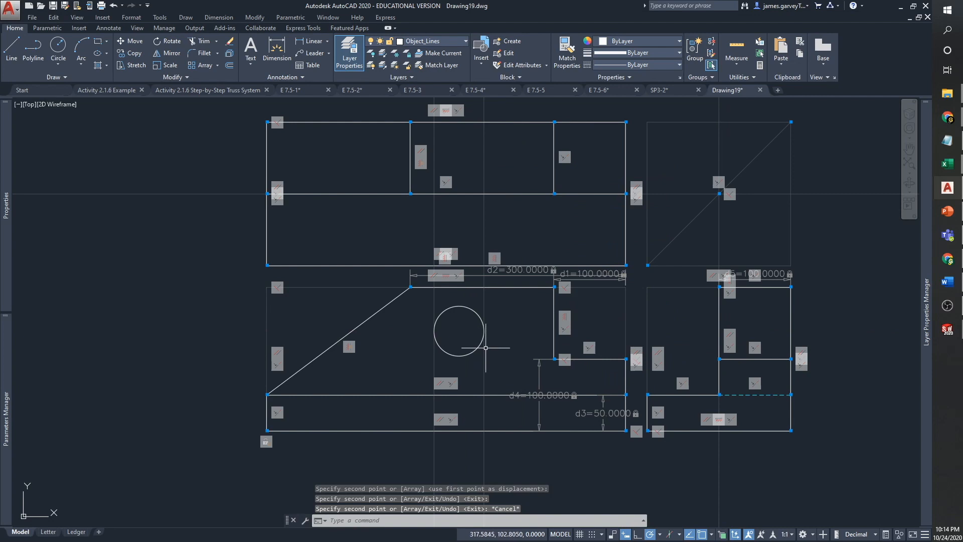
# Apply AutoConstrain to the circle and the two vertical construction lines touching its sides
pyautogui.scroll(3, 493, 338)
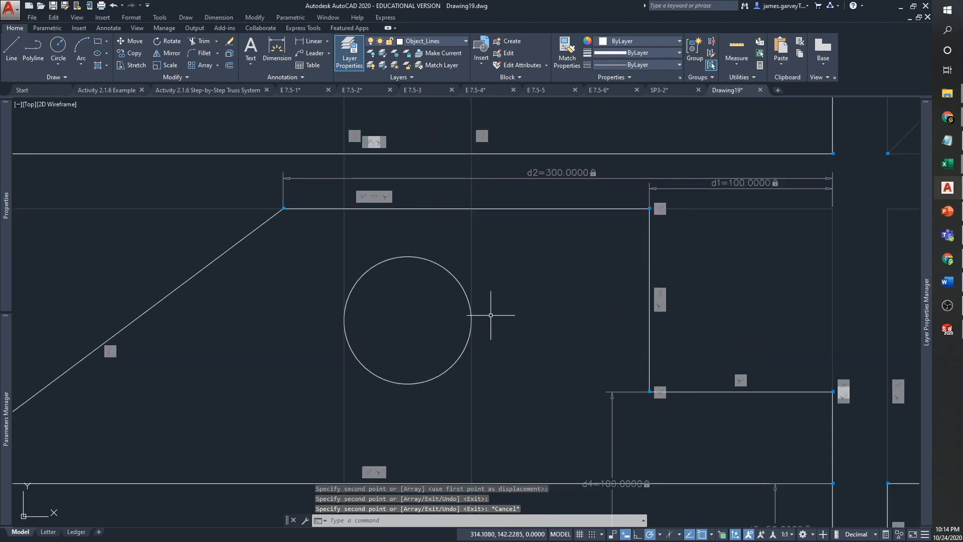
pyautogui.click(512, 382)
pyautogui.click(272, 325)
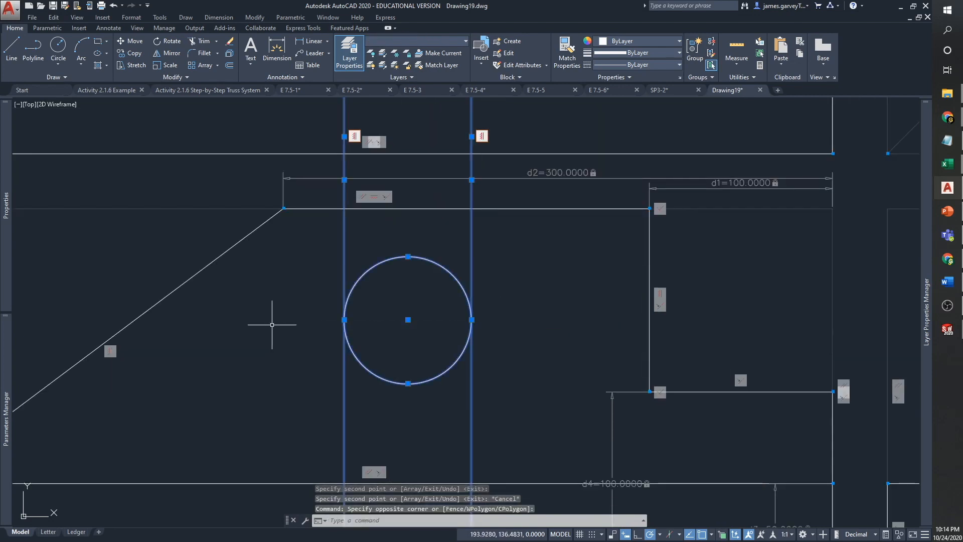
pyautogui.write('au')
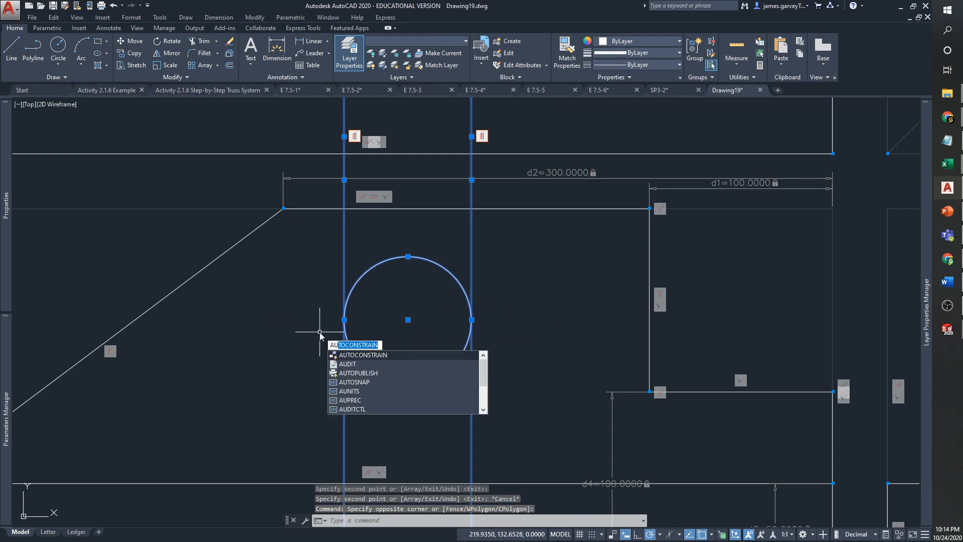
pyautogui.press('Return')
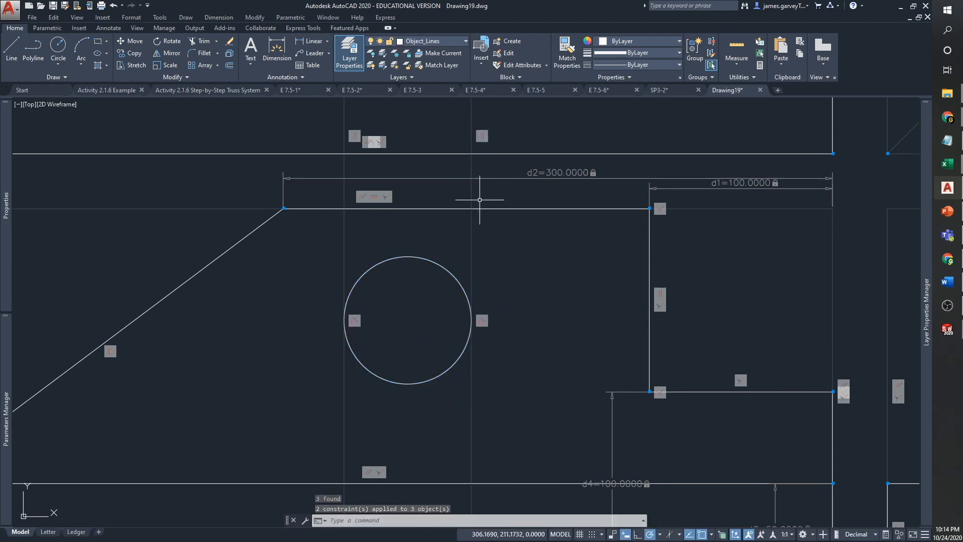
# Draw two vertical lines in the top view from its middle line to its top edge, along the circle's construction lines
pyautogui.scroll(-4, 516, 286)
pyautogui.write('l')
pyautogui.press('Return')
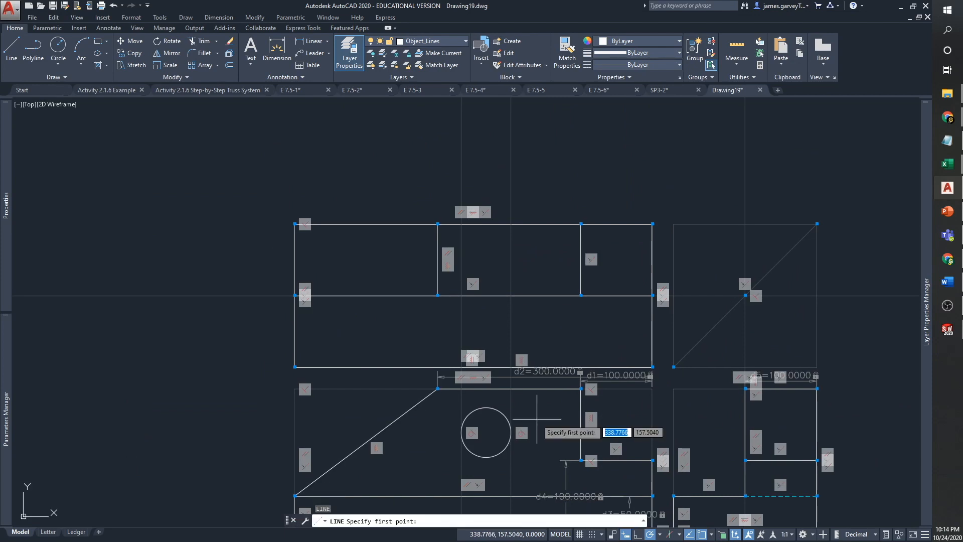
pyautogui.click(511, 296)
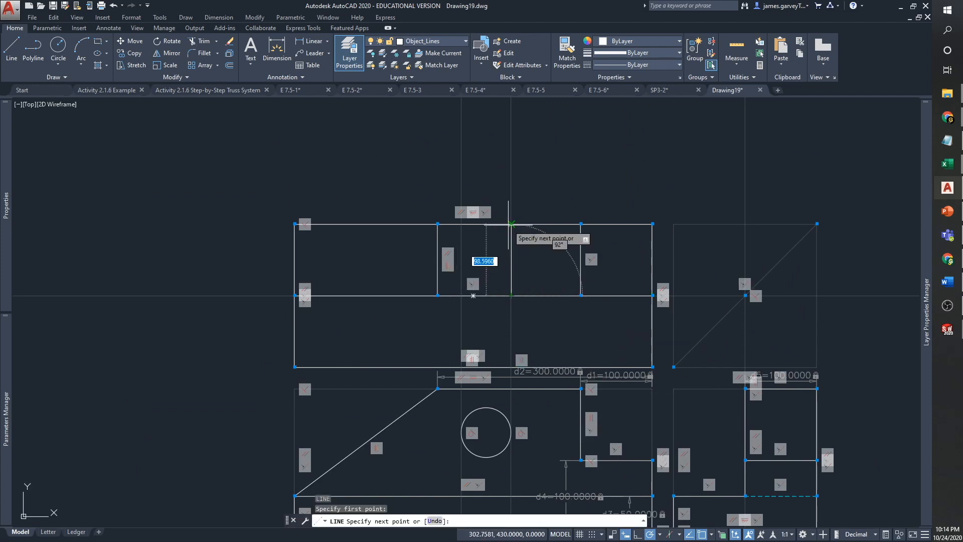
pyautogui.click(511, 224)
pyautogui.press('Return')
pyautogui.press('Return')
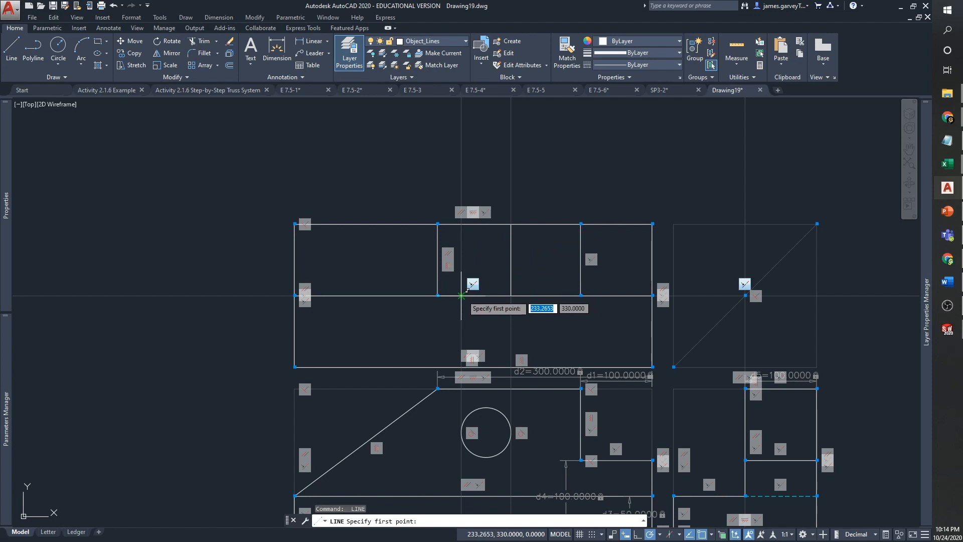
pyautogui.click(461, 296)
pyautogui.press('Escape')
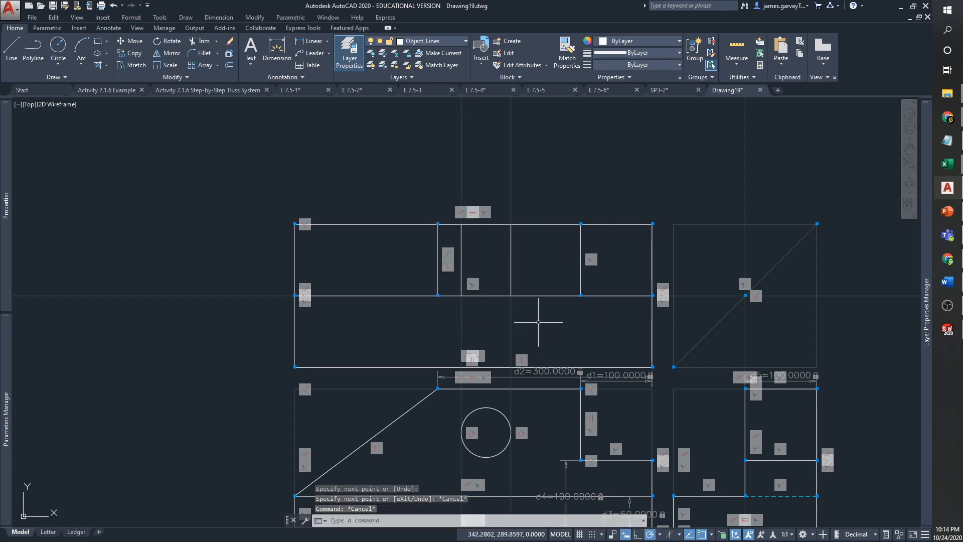
# Apply AutoConstrain to the two new vertical lines together with the top view edges and construction lines they meet
pyautogui.click(537, 323)
pyautogui.click(456, 223)
pyautogui.write('au')
pyautogui.press('Return')
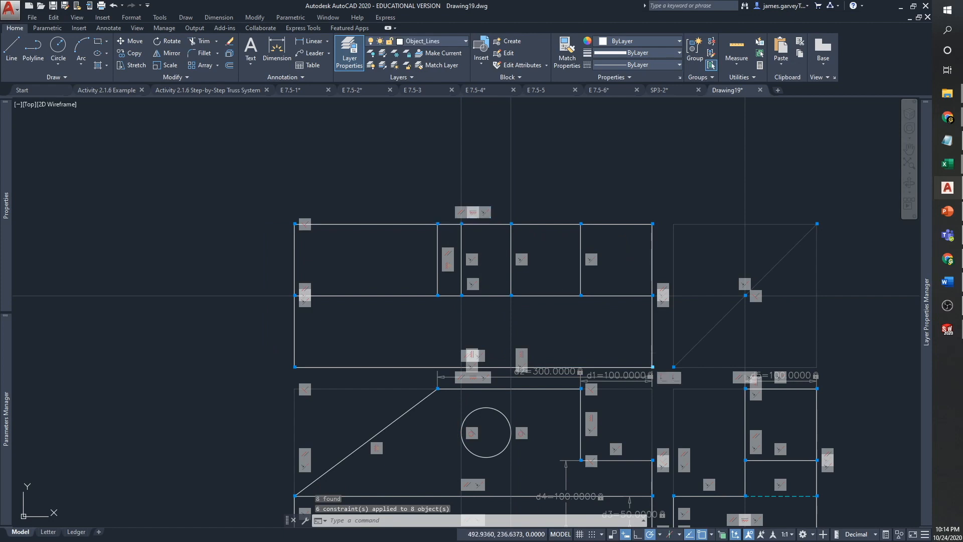
# Match the properties of the right view's dashed hidden line onto the two new vertical lines in the top view
pyautogui.write('ma')
pyautogui.press('Return')
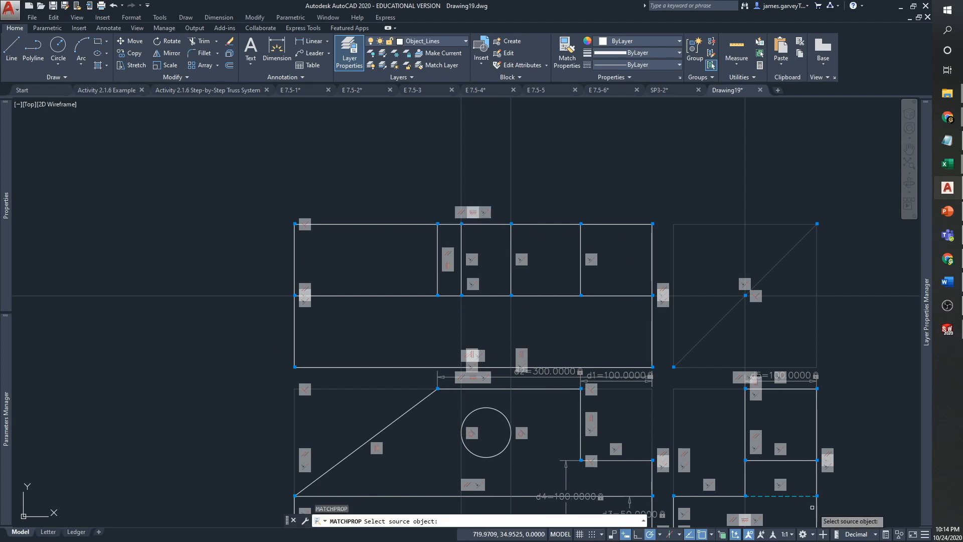
pyautogui.click(782, 496)
pyautogui.click(511, 247)
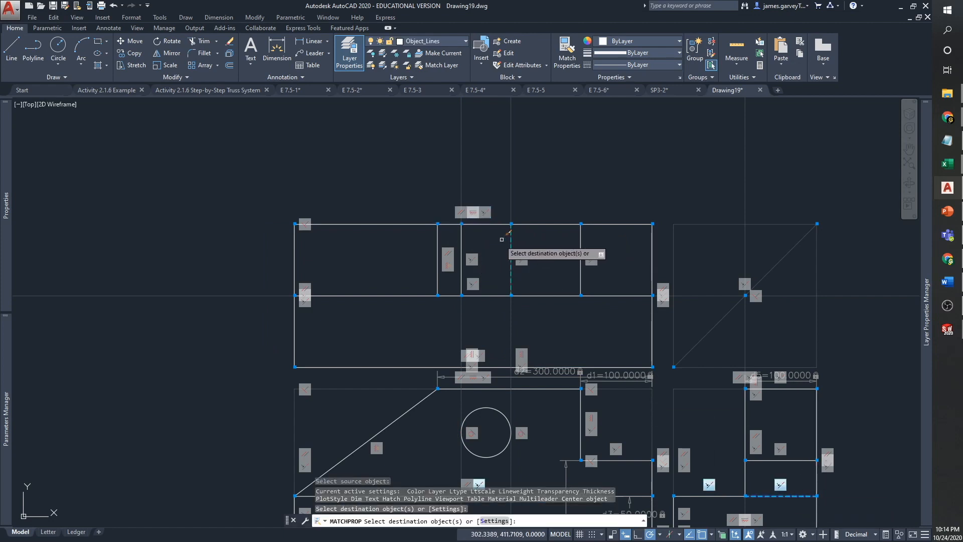
pyautogui.click(459, 240)
pyautogui.click(464, 234)
pyautogui.click(464, 240)
pyautogui.click(454, 241)
pyautogui.press('Escape')
pyautogui.press('Escape')
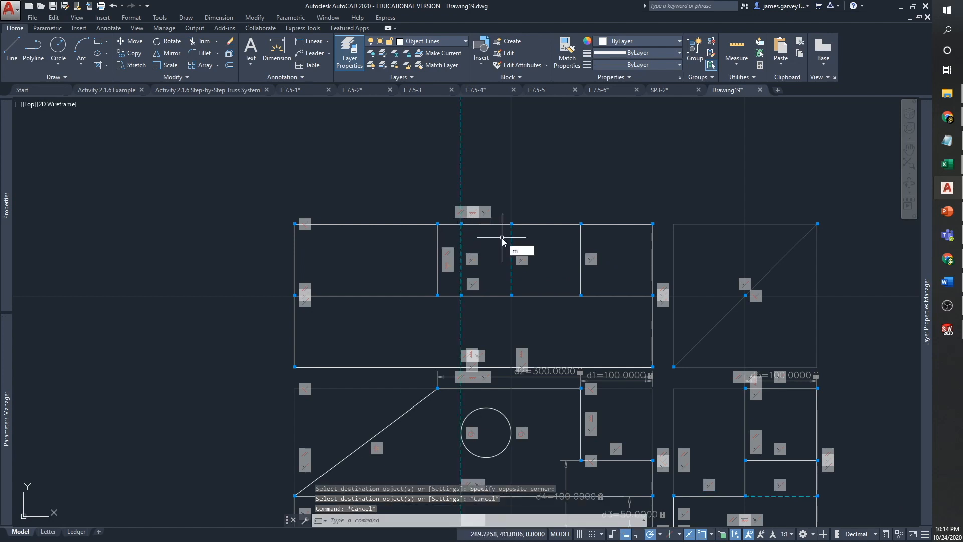
# Match the circle's right-hand construction line properties onto the left-hand construction line to restore its construction style
pyautogui.press('Return')
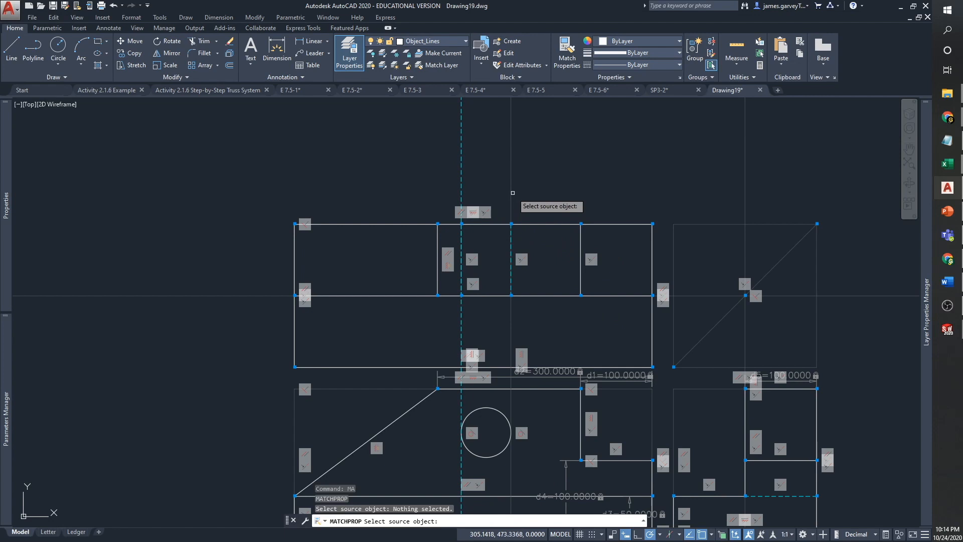
pyautogui.click(511, 178)
pyautogui.click(511, 175)
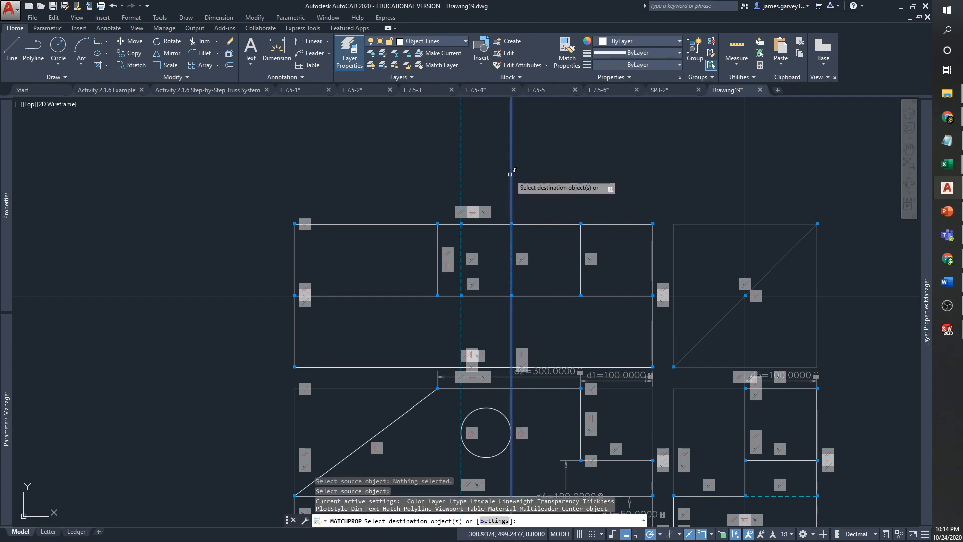
pyautogui.press('Escape')
pyautogui.press('Escape')
pyautogui.press('Escape')
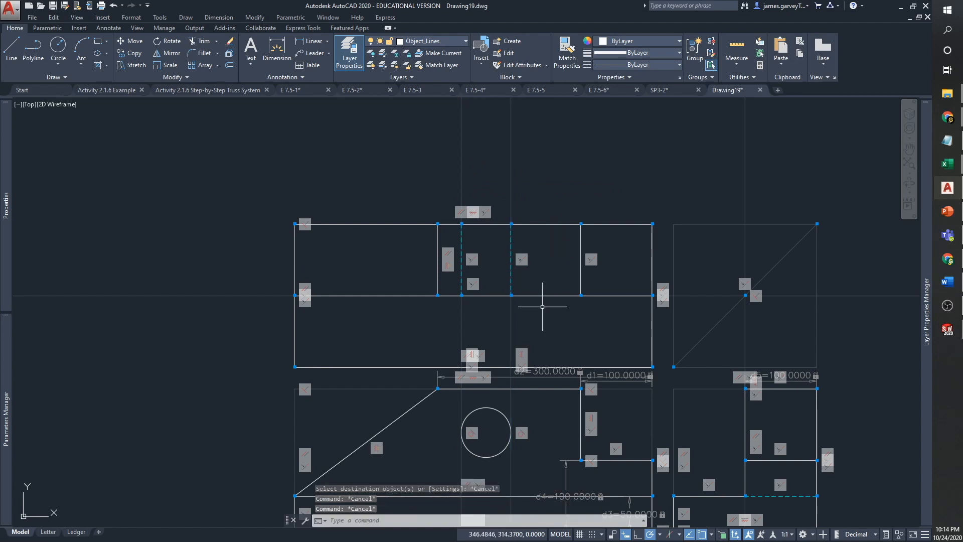
# Stretch the front view's circle outward from its right quadrant to test that the top view's hidden lines follow its size
pyautogui.moveTo(494, 312); pyautogui.dragTo(486, 201, button='middle')
pyautogui.click(487, 341)
pyautogui.click(486, 345)
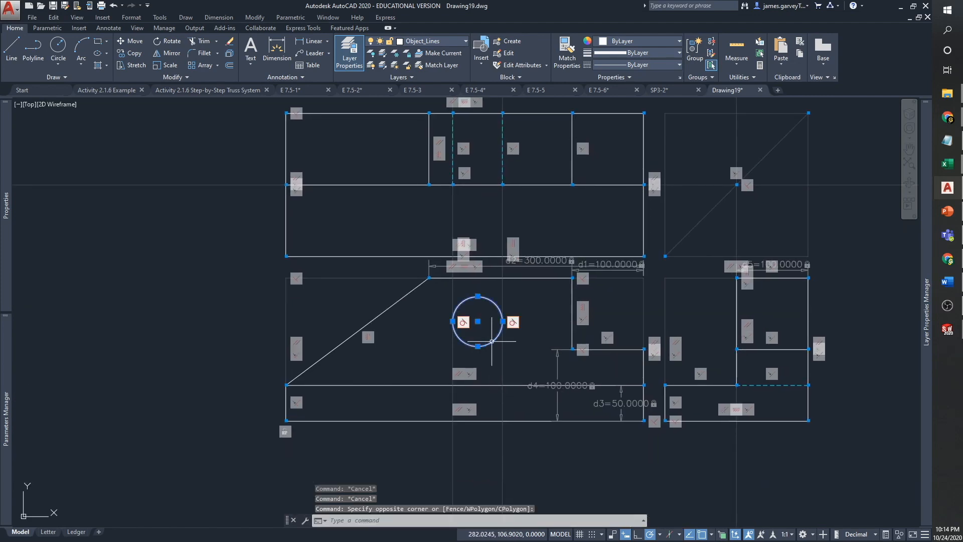
pyautogui.click(503, 321)
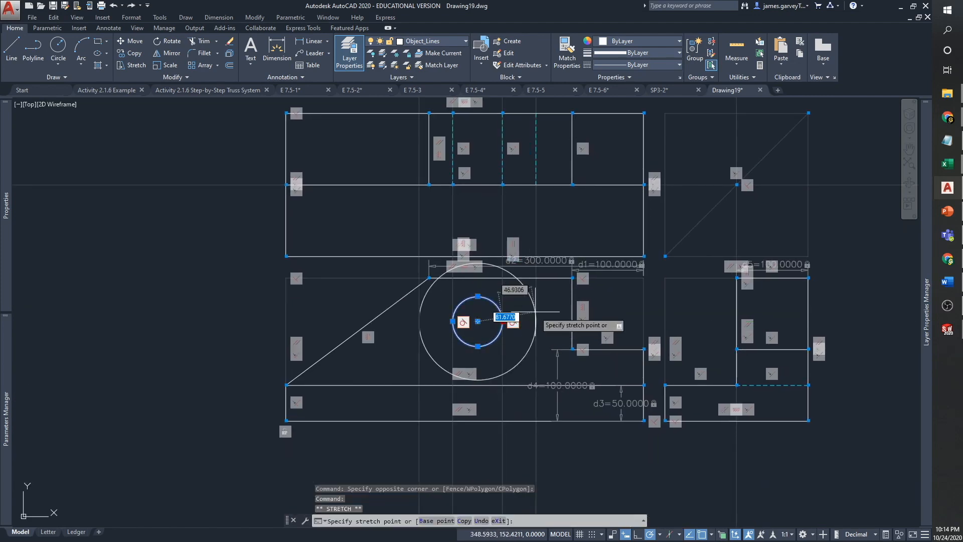
pyautogui.click(518, 321)
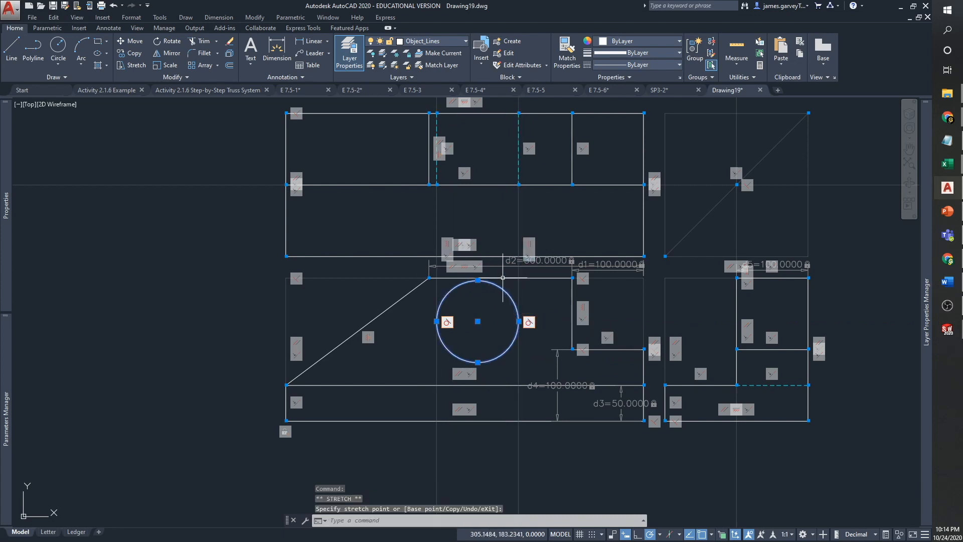
pyautogui.press('Escape')
# Move the circle slightly to the right by its center to test that the top view's hidden lines follow its position
pyautogui.click(500, 359)
pyautogui.click(490, 346)
pyautogui.click(477, 321)
pyautogui.click(491, 321)
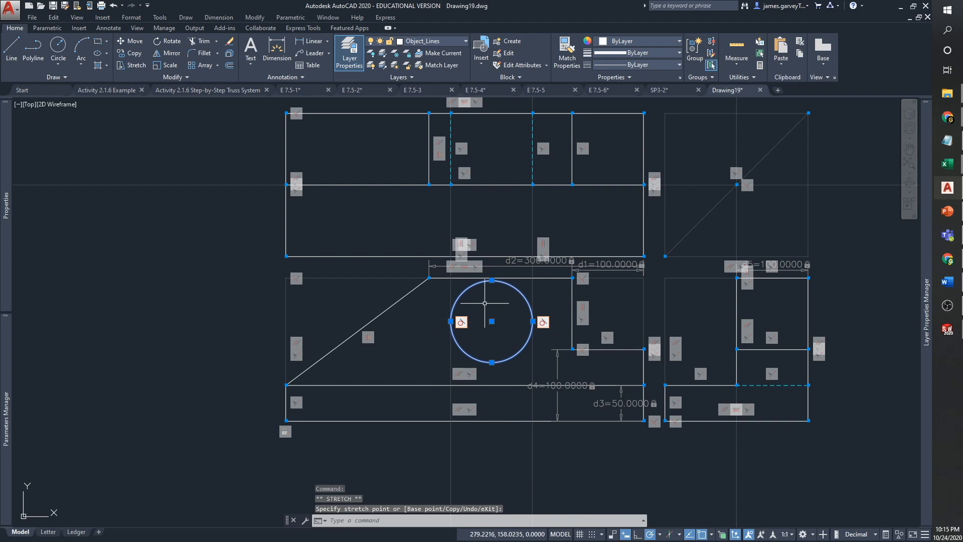
pyautogui.press('Escape')
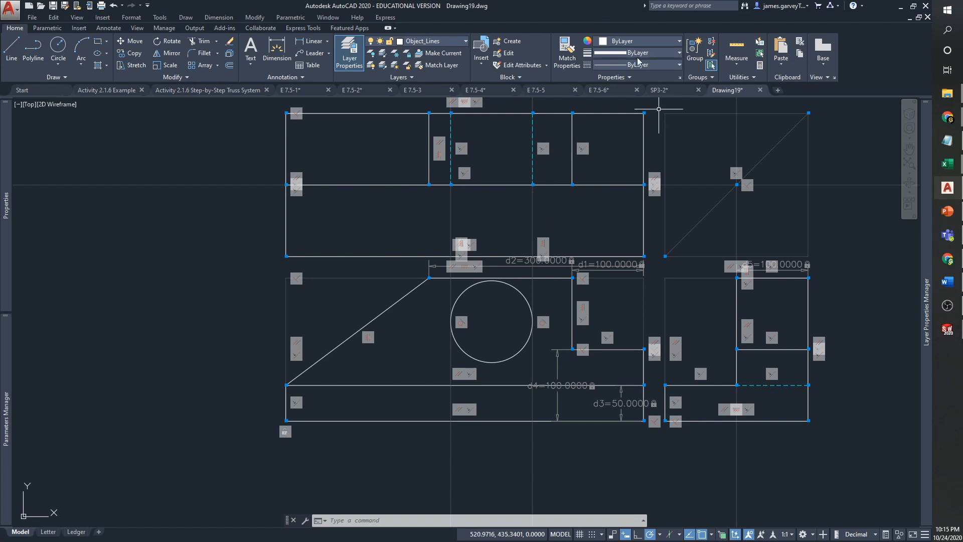
# Look at the SP3-2 drawing with the parametric tools displayed, and return to Drawing19
pyautogui.click(661, 90)
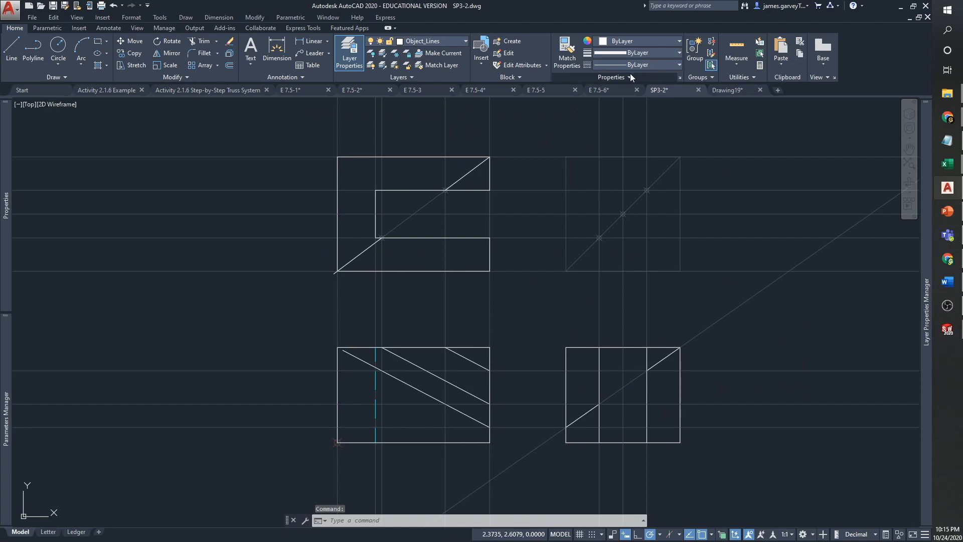
pyautogui.click(44, 28)
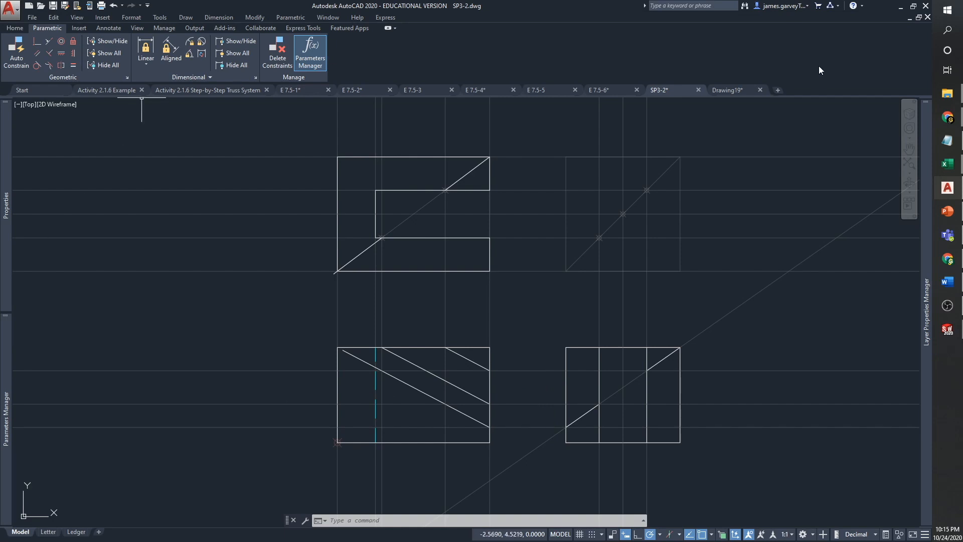
pyautogui.click(724, 91)
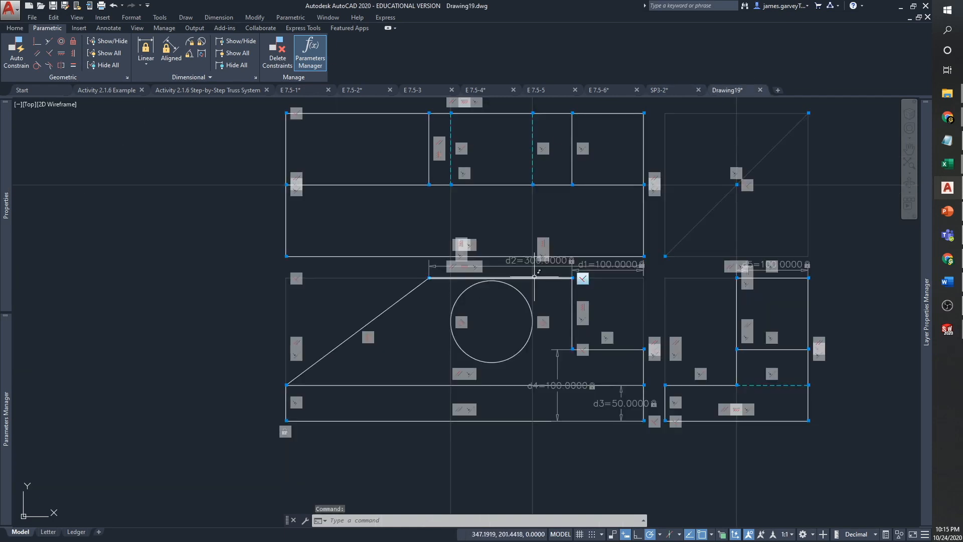